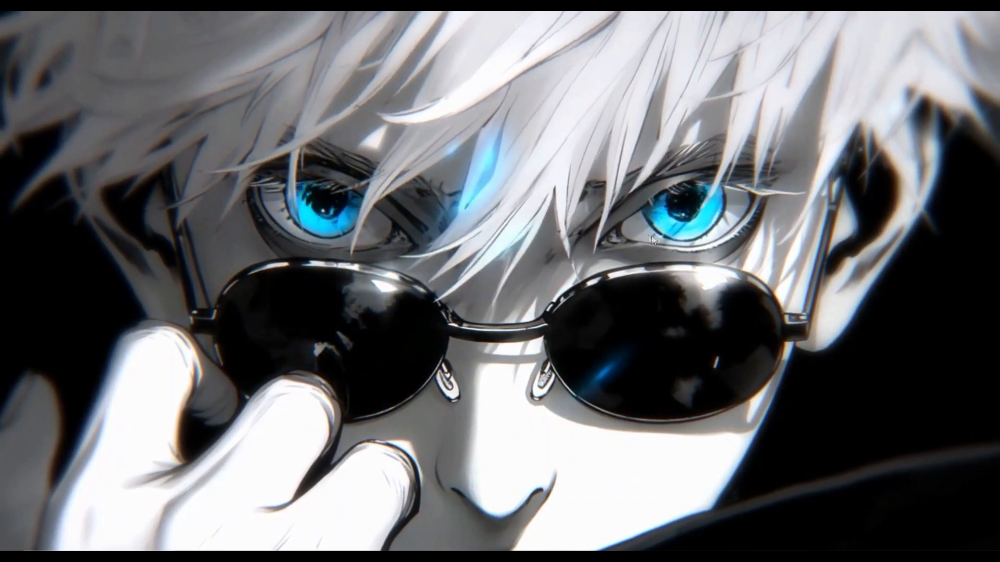
- Sign in to istls GRH with the saved login e-mail and the account password
{"action": "mouse_move", "coordinate": [292, 556]}
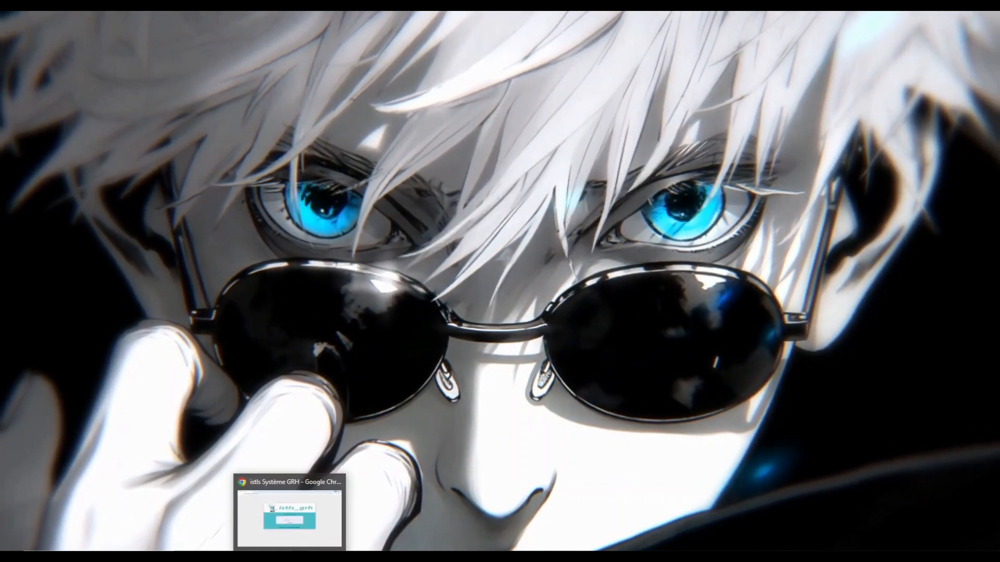
{"action": "left_click", "coordinate": [295, 522]}
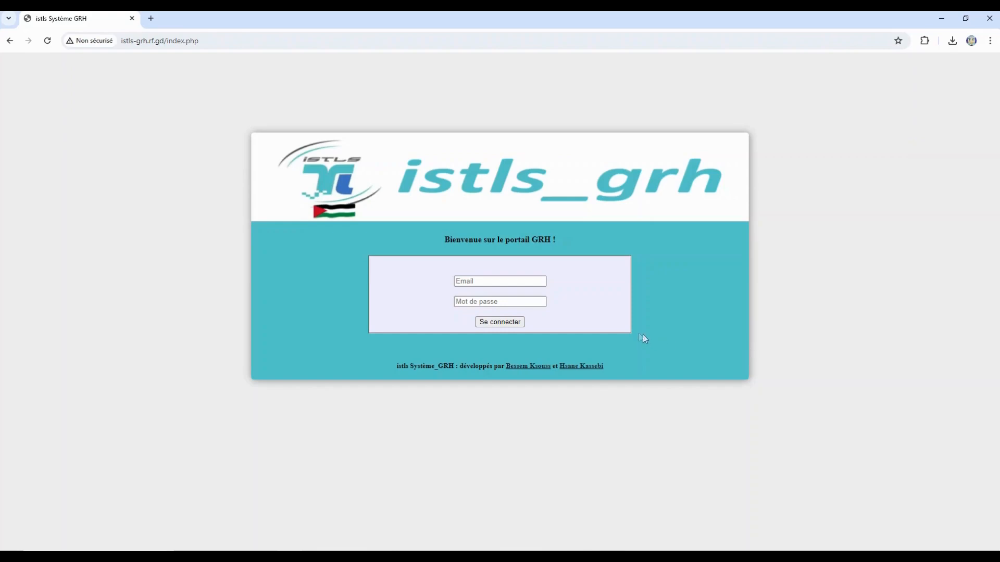
{"action": "left_click", "coordinate": [499, 281]}
{"action": "left_click", "coordinate": [513, 302]}
{"action": "left_click", "coordinate": [513, 300]}
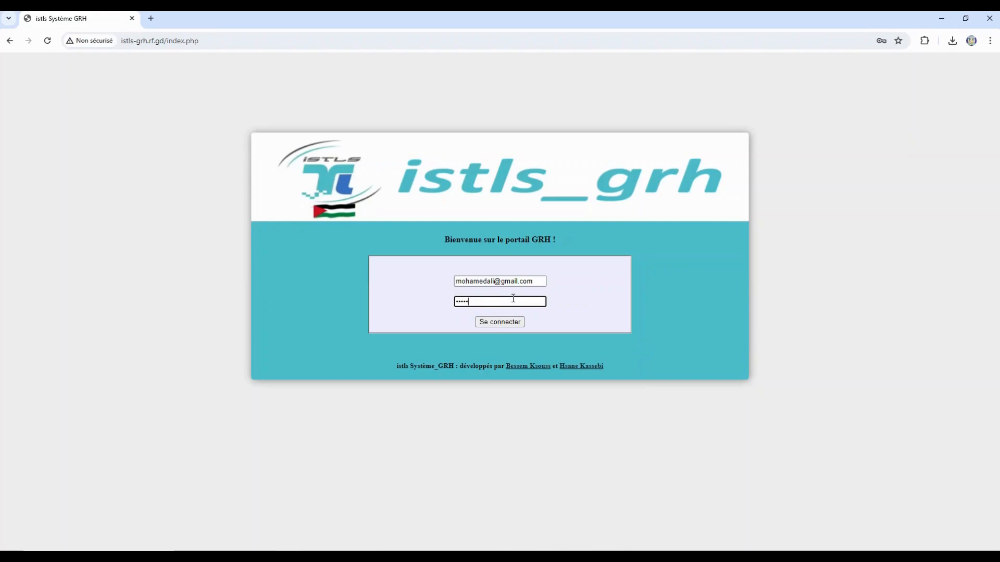
{"action": "left_click", "coordinate": [490, 321]}
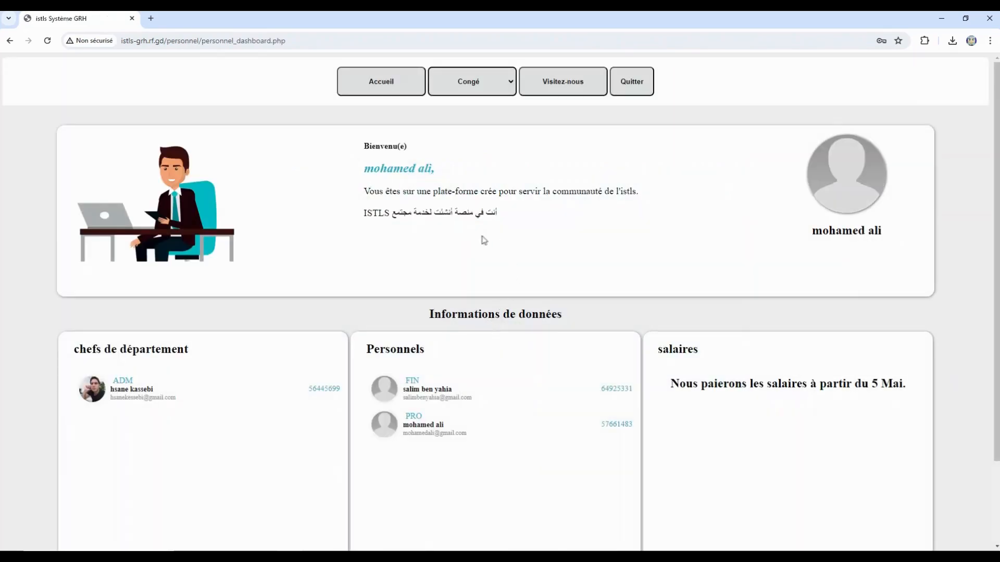
{"action": "scroll", "coordinate": [524, 242], "scroll_direction": "down", "scroll_amount": 2}
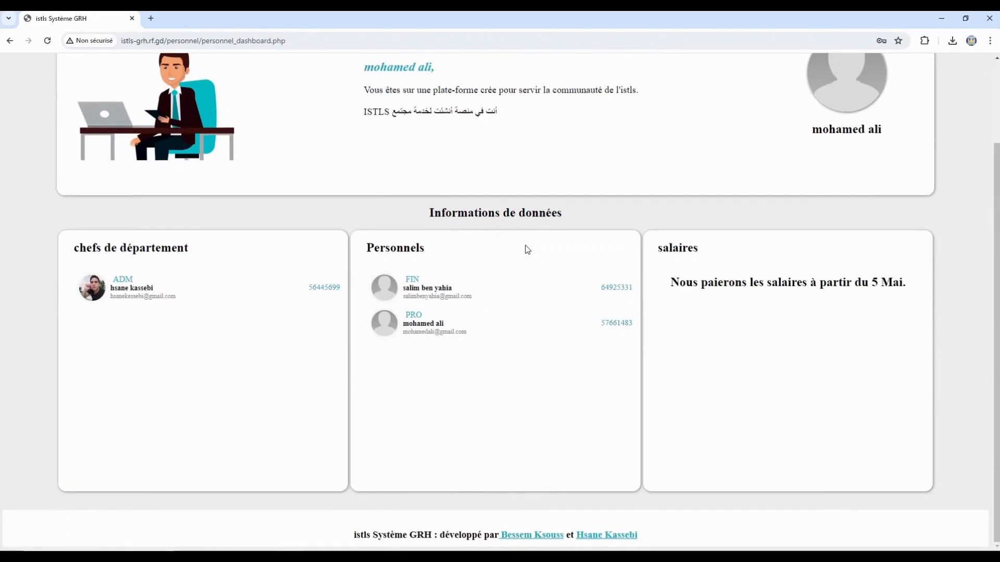
{"action": "scroll", "coordinate": [528, 263], "scroll_direction": "up", "scroll_amount": 2}
{"action": "left_click_drag", "start_coordinate": [407, 151], "coordinate": [359, 151]}
{"action": "left_click", "coordinate": [441, 172]}
{"action": "left_click_drag", "start_coordinate": [441, 173], "coordinate": [357, 167]}
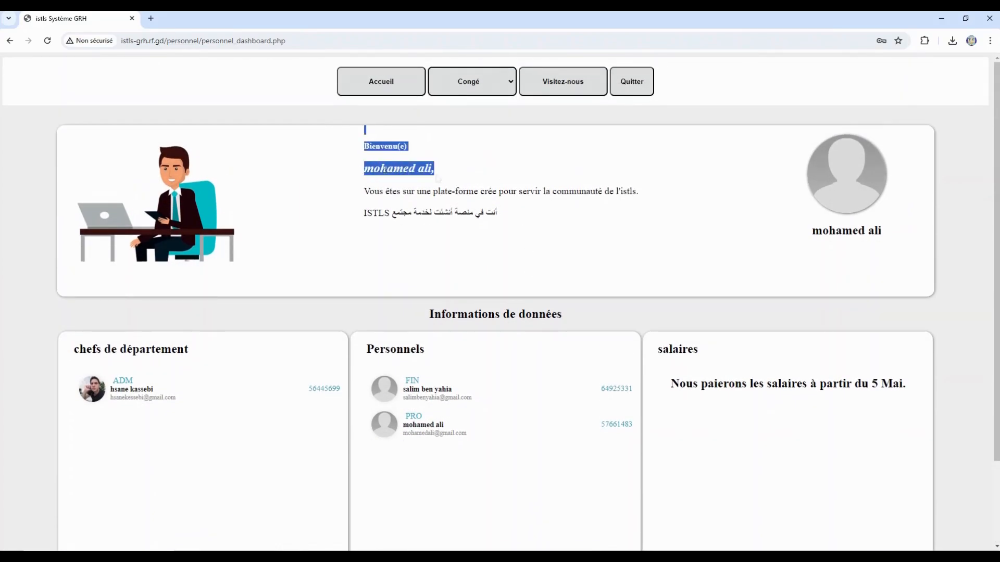
{"action": "left_click", "coordinate": [486, 170]}
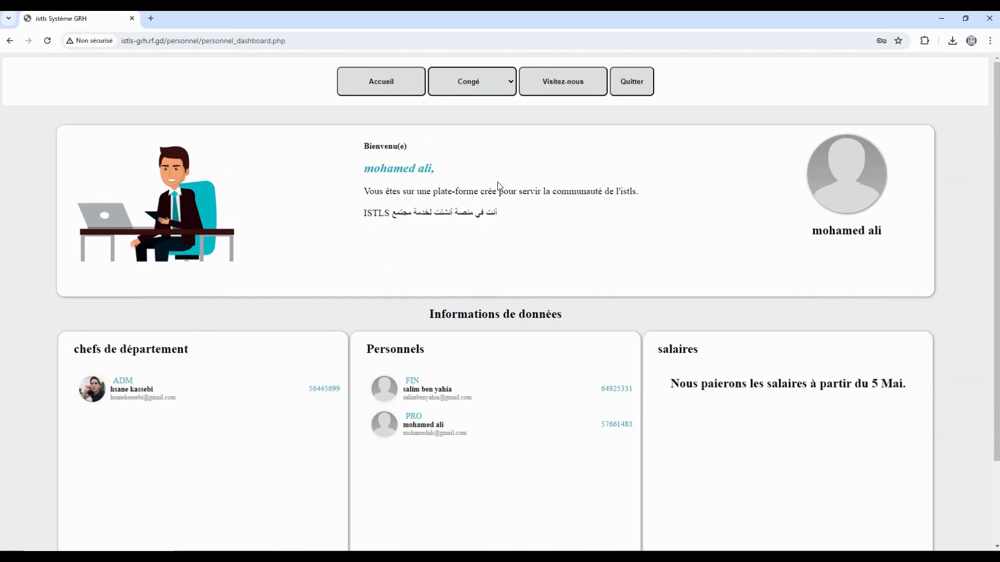
{"action": "scroll", "coordinate": [513, 260], "scroll_direction": "down", "scroll_amount": 2}
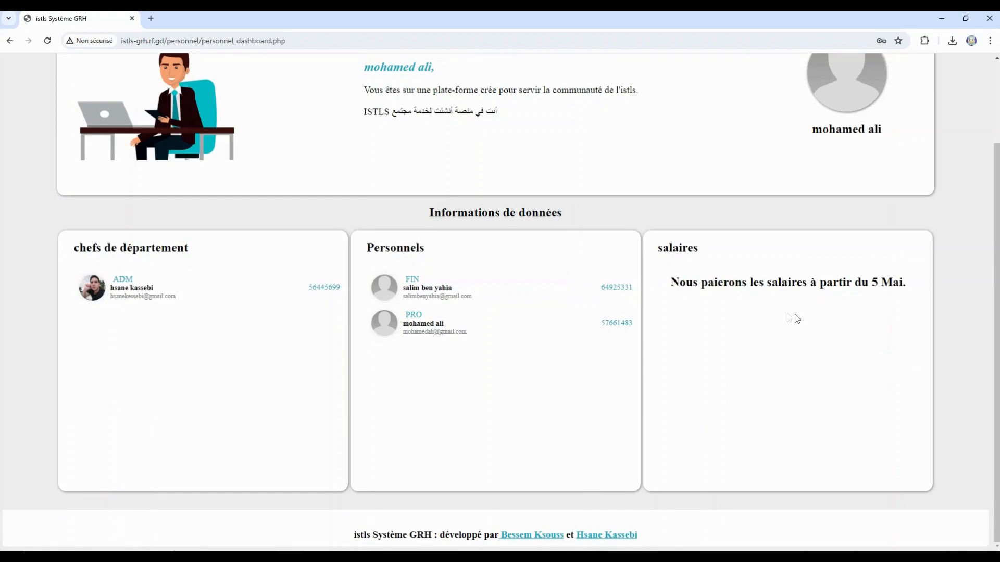
{"action": "left_click_drag", "start_coordinate": [670, 283], "coordinate": [877, 297]}
{"action": "left_click", "coordinate": [874, 321]}
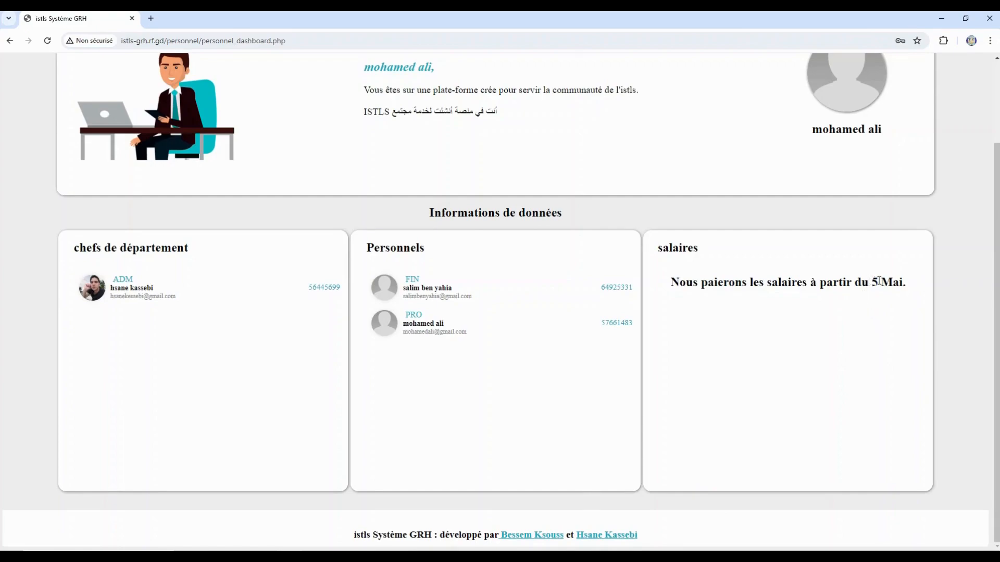
{"action": "left_click_drag", "start_coordinate": [880, 282], "coordinate": [913, 297]}
{"action": "left_click", "coordinate": [898, 333]}
{"action": "left_click", "coordinate": [508, 534]}
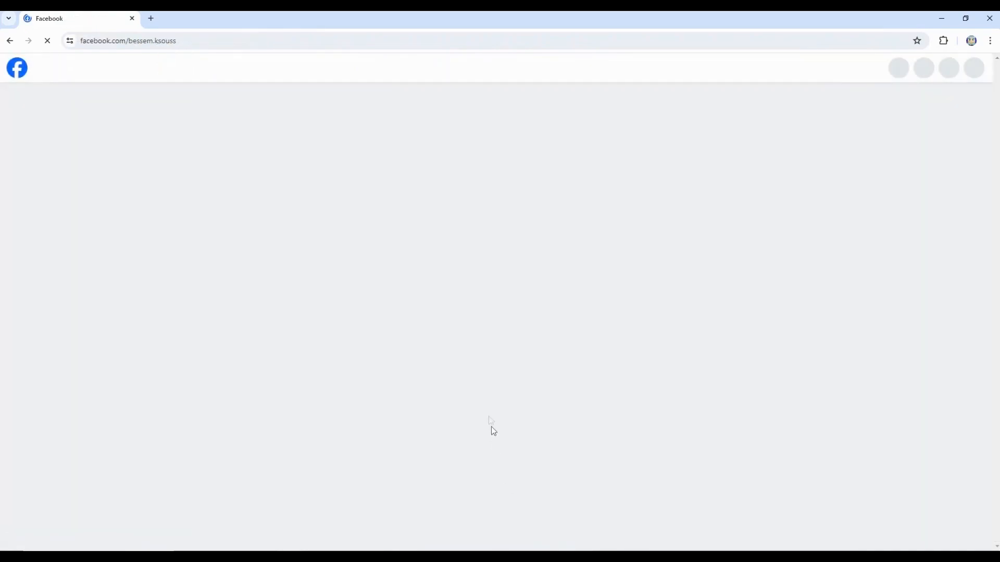
{"action": "scroll", "coordinate": [486, 414], "scroll_direction": "down", "scroll_amount": 3}
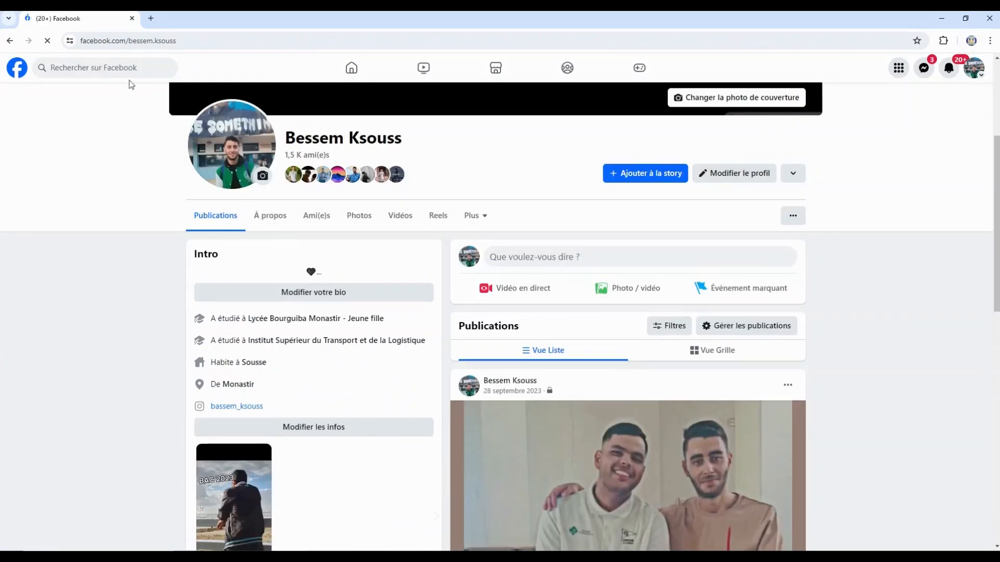
{"action": "left_click", "coordinate": [10, 41]}
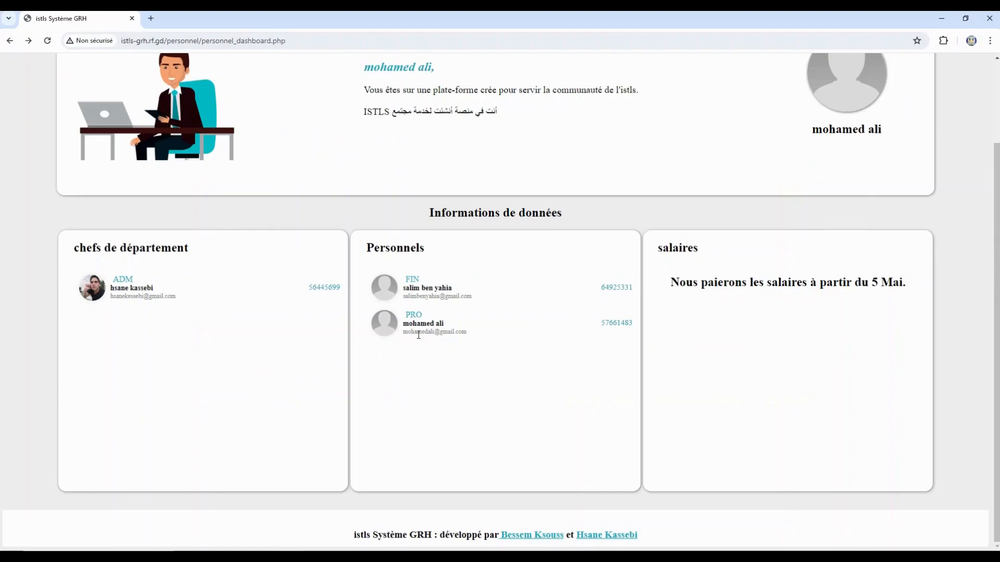
- Open the profile page and review the name, e-mail, phone, department and role choices
{"action": "scroll", "coordinate": [616, 337], "scroll_direction": "up", "scroll_amount": 2}
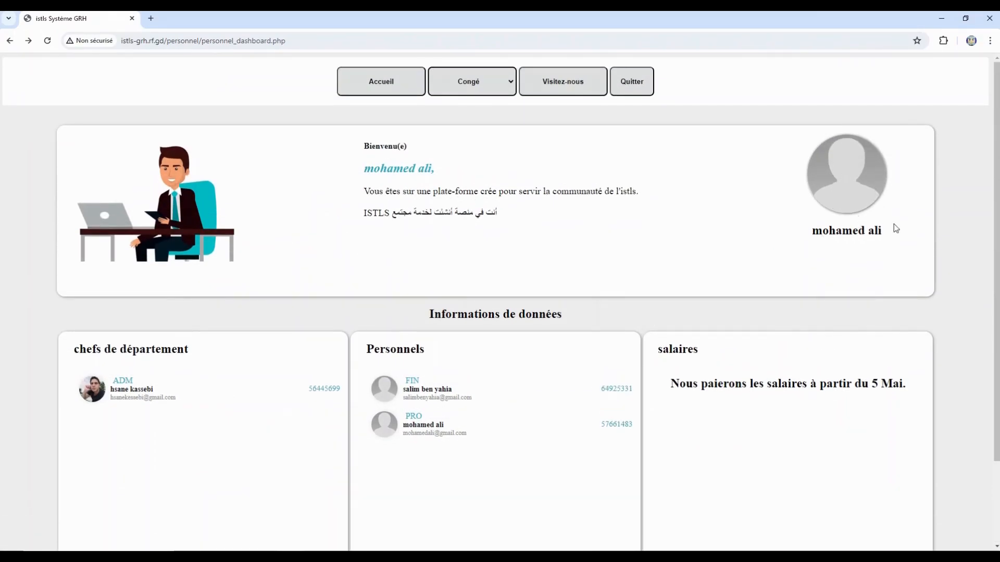
{"action": "left_click", "coordinate": [862, 209]}
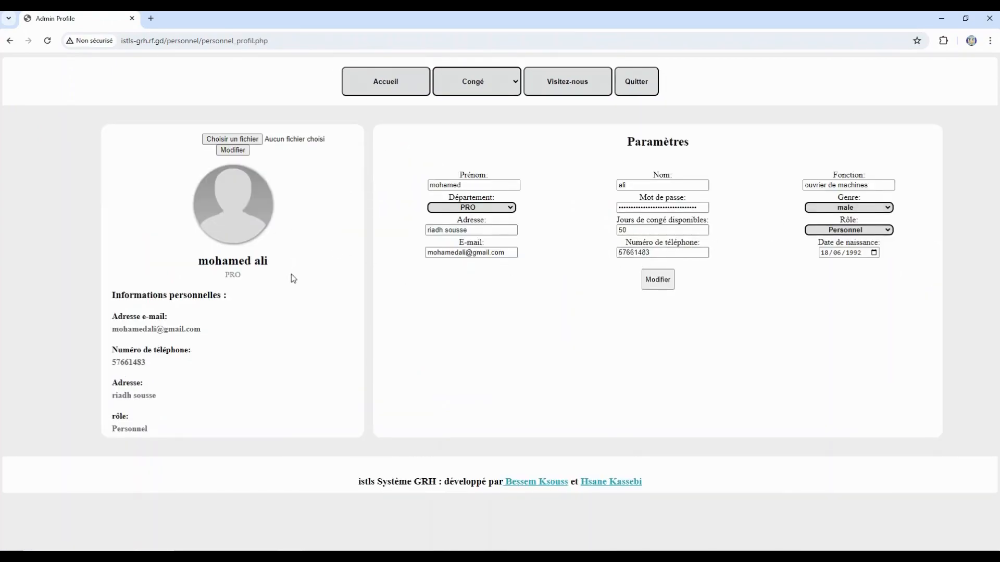
{"action": "left_click_drag", "start_coordinate": [269, 263], "coordinate": [222, 277]}
{"action": "left_click_drag", "start_coordinate": [205, 329], "coordinate": [120, 330]}
{"action": "left_click_drag", "start_coordinate": [147, 363], "coordinate": [115, 362]}
{"action": "left_click", "coordinate": [505, 209]}
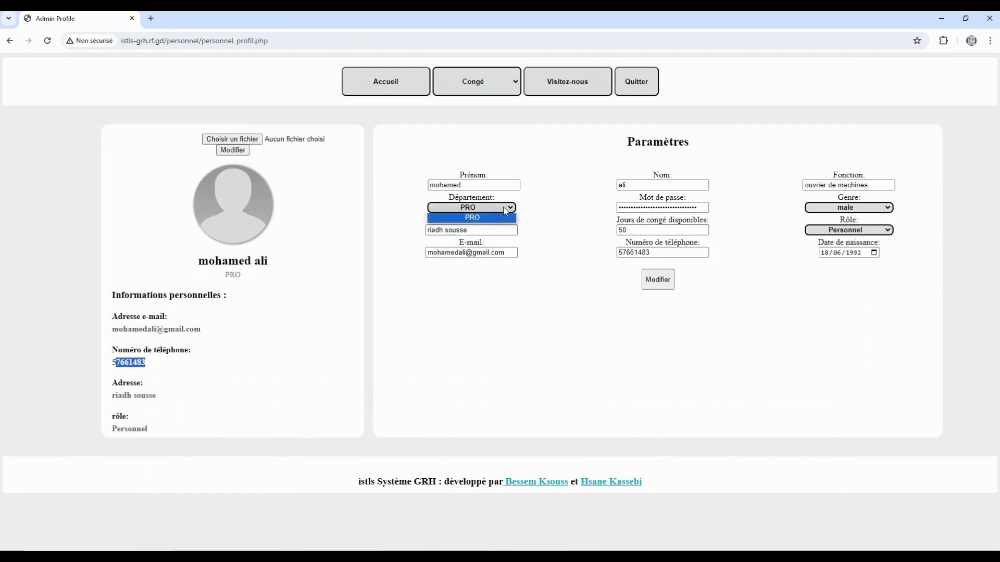
{"action": "left_click", "coordinate": [547, 213]}
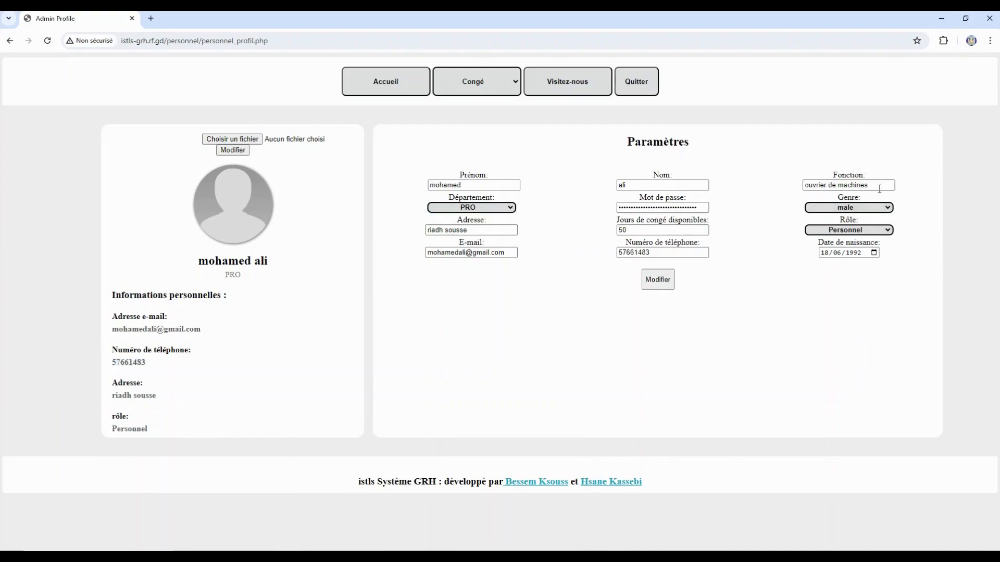
{"action": "left_click", "coordinate": [875, 231]}
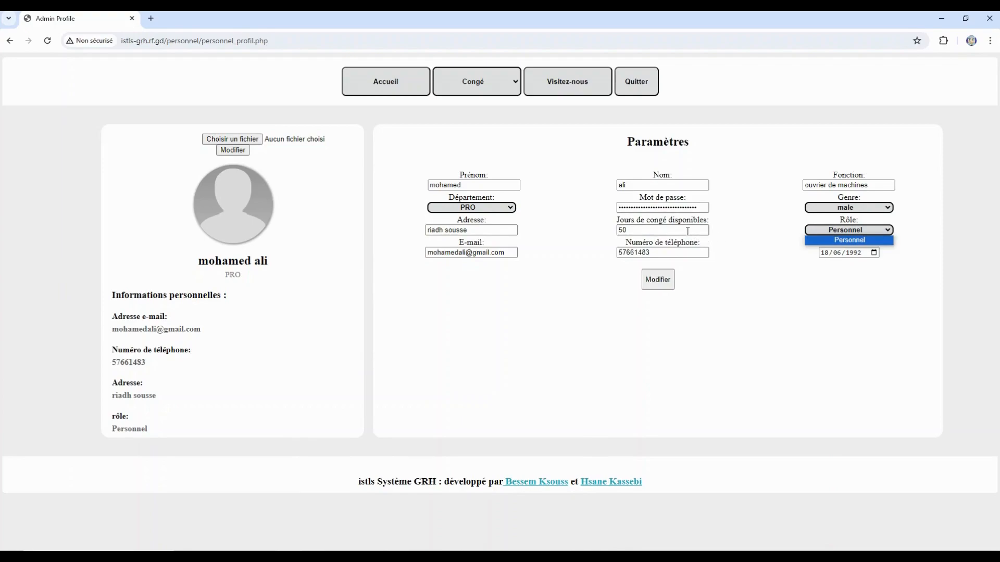
{"action": "left_click", "coordinate": [727, 240]}
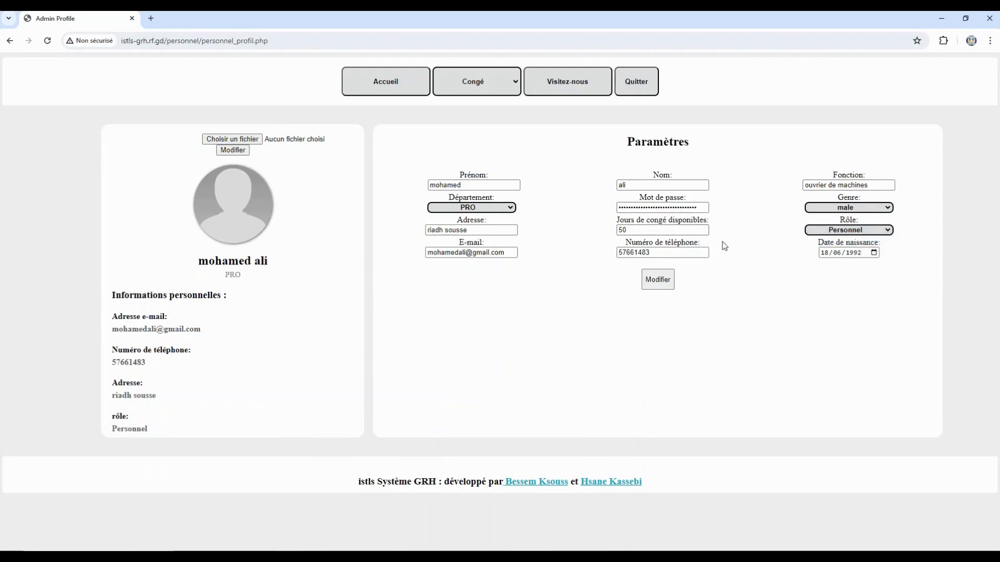
- Append '1' to the profile e-mail, save with Modifier, and acknowledge the success alert
{"action": "left_click", "coordinate": [467, 252]}
{"action": "type", "text": "1"}
{"action": "left_click", "coordinate": [657, 281]}
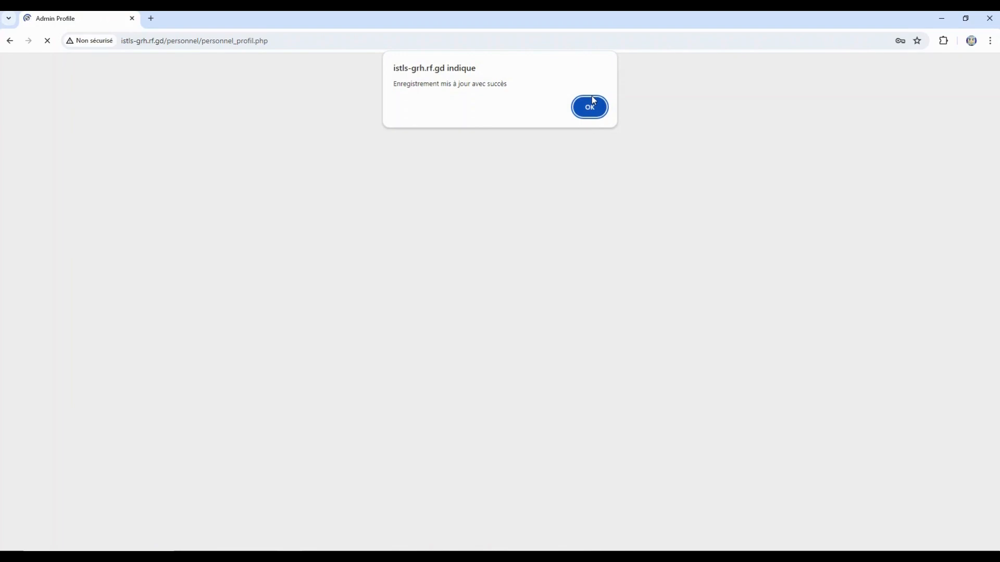
{"action": "left_click", "coordinate": [591, 103]}
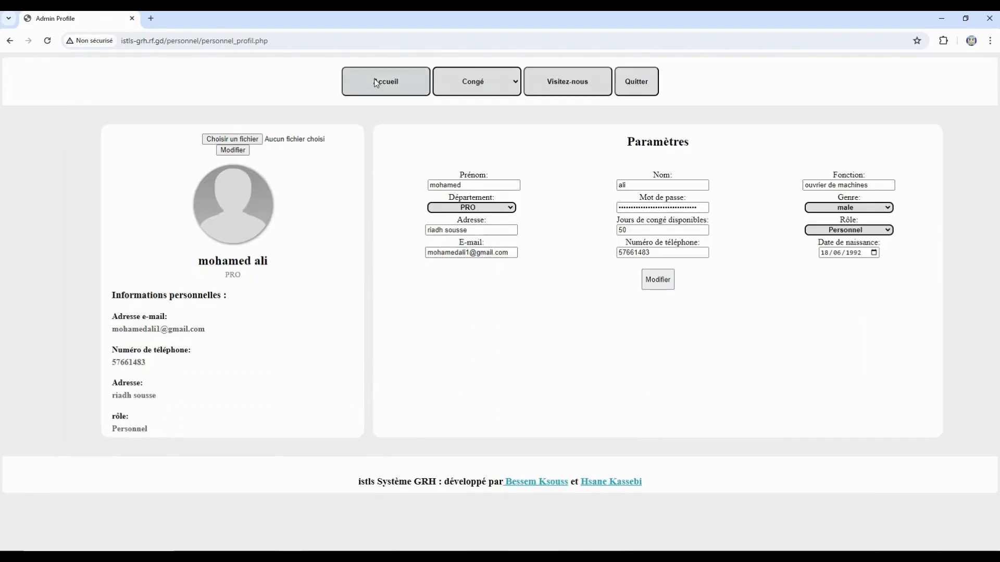
- Return to the Accueil dashboard and reload the page
{"action": "left_click", "coordinate": [401, 88]}
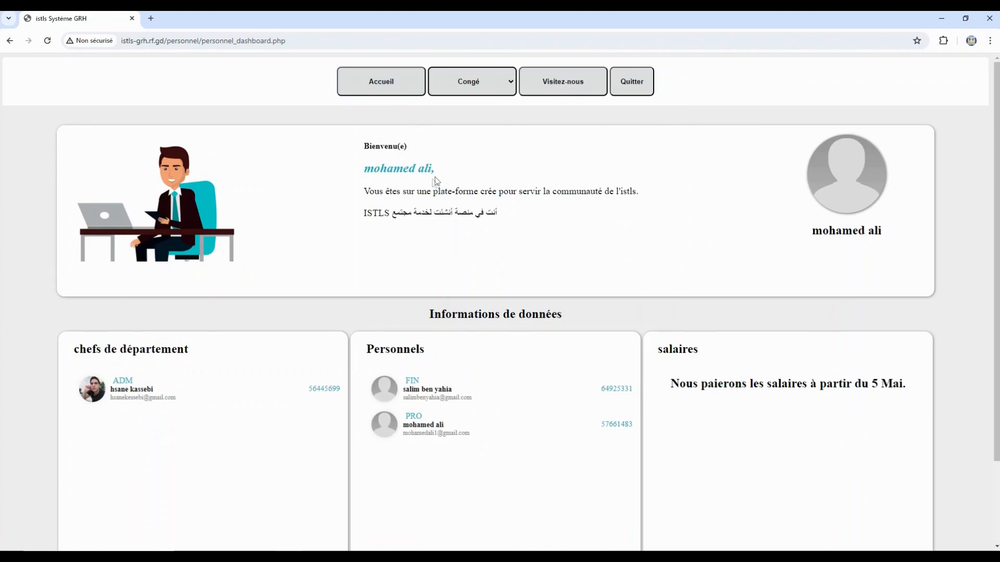
{"action": "left_click", "coordinate": [370, 93]}
{"action": "left_click", "coordinate": [560, 88]}
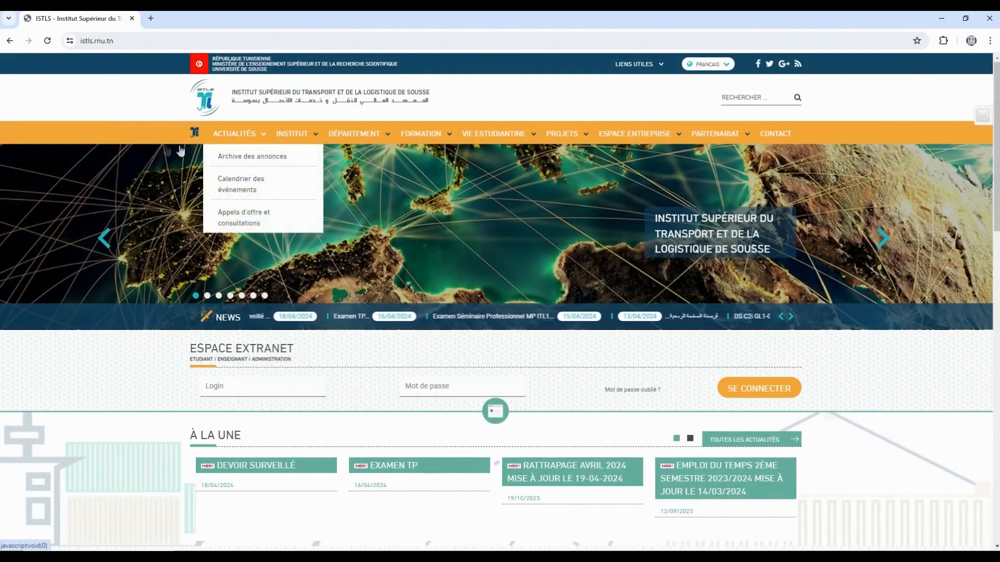
{"action": "left_click", "coordinate": [10, 41]}
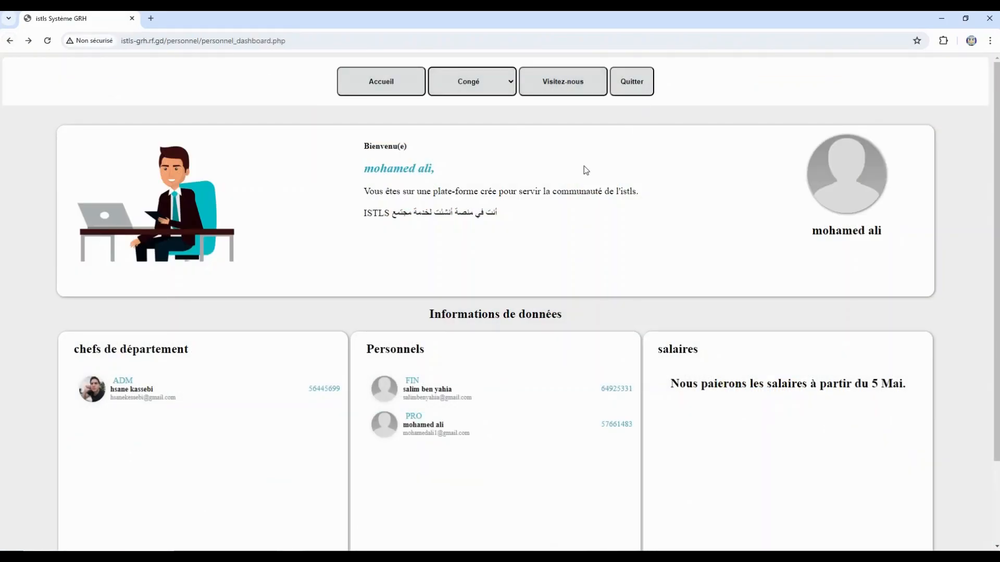
- Open the leave request form and choose Congé occasionnel as the leave type
{"action": "left_click", "coordinate": [485, 78]}
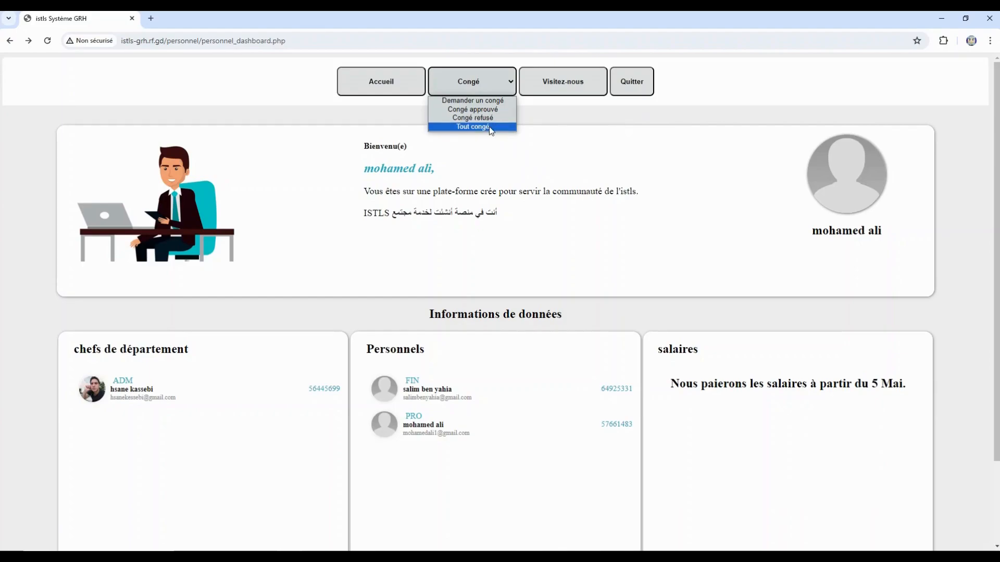
{"action": "left_click", "coordinate": [482, 102]}
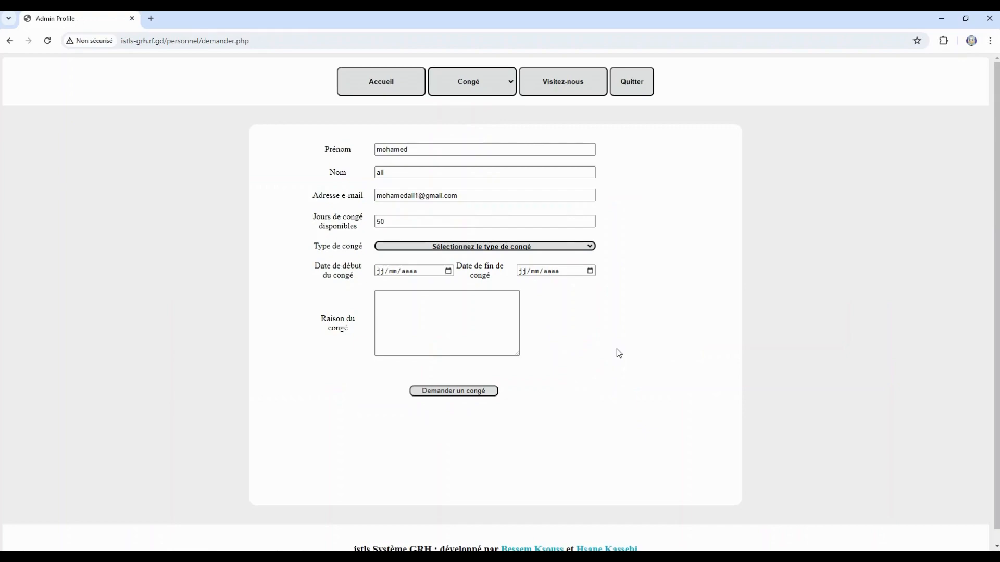
{"action": "left_click", "coordinate": [502, 248]}
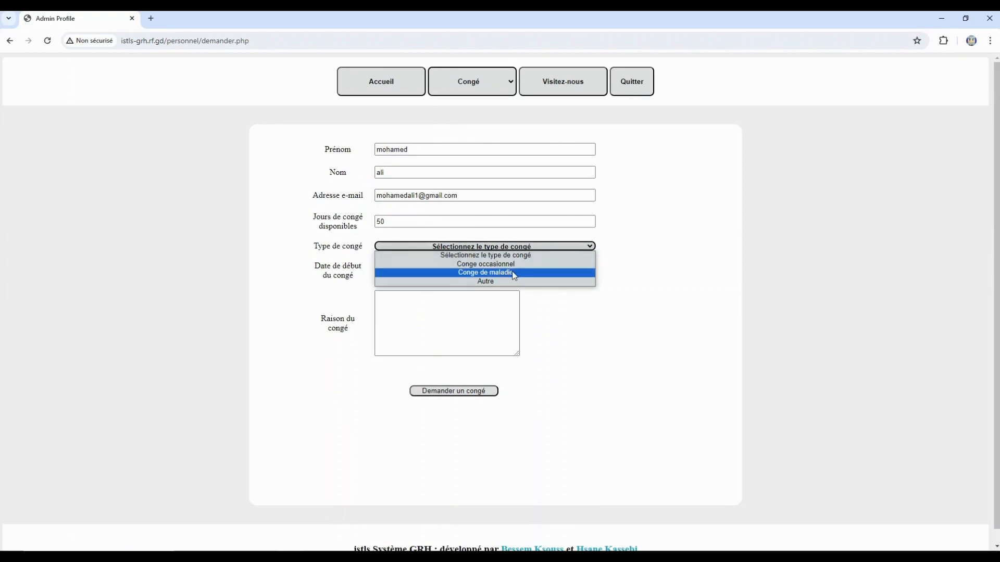
{"action": "left_click", "coordinate": [575, 298]}
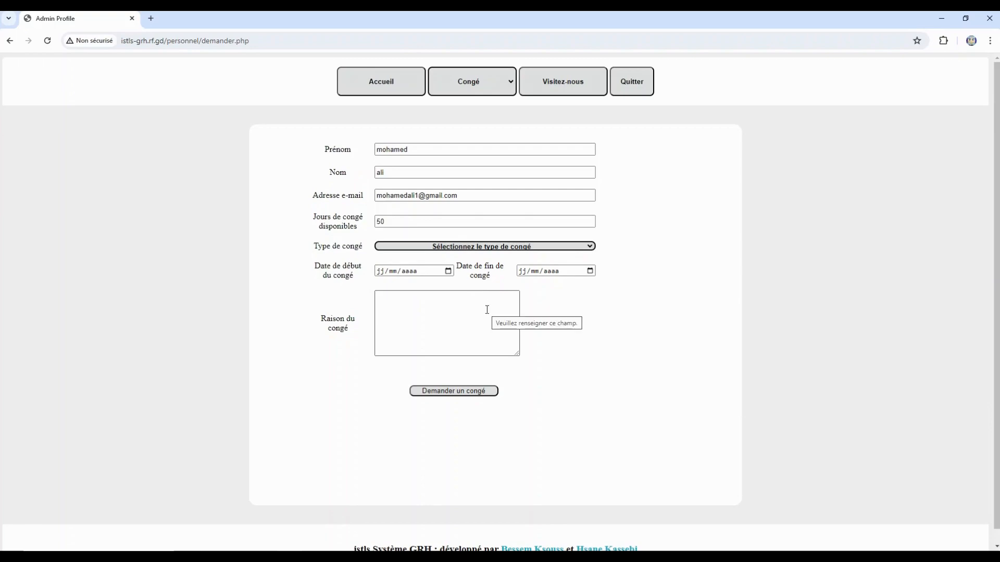
{"action": "left_click", "coordinate": [467, 247]}
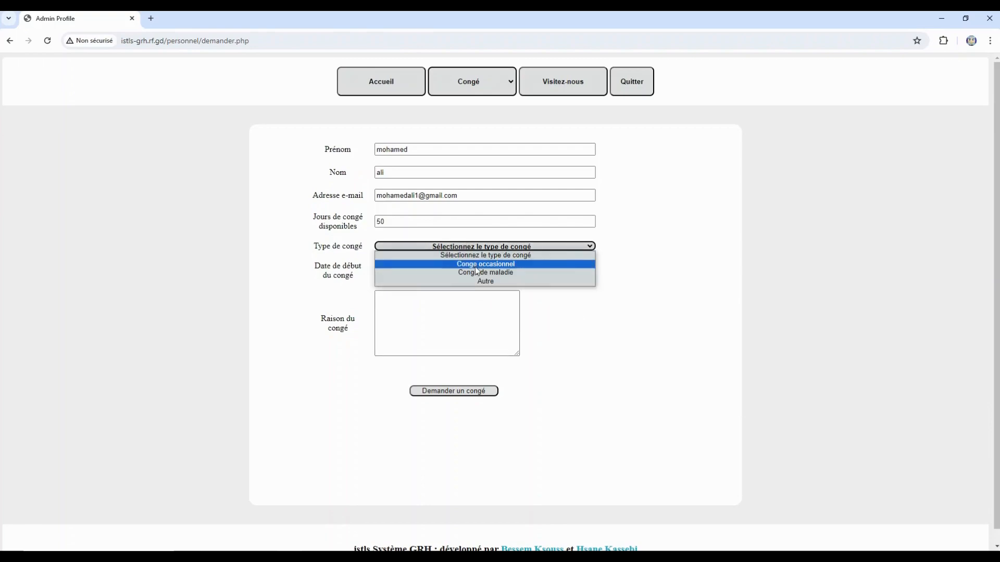
{"action": "left_click", "coordinate": [496, 270]}
- Request leave from 24/04/2024 to 03/05/2024 with reason 'test', then confirm the submission
{"action": "left_click", "coordinate": [448, 270]}
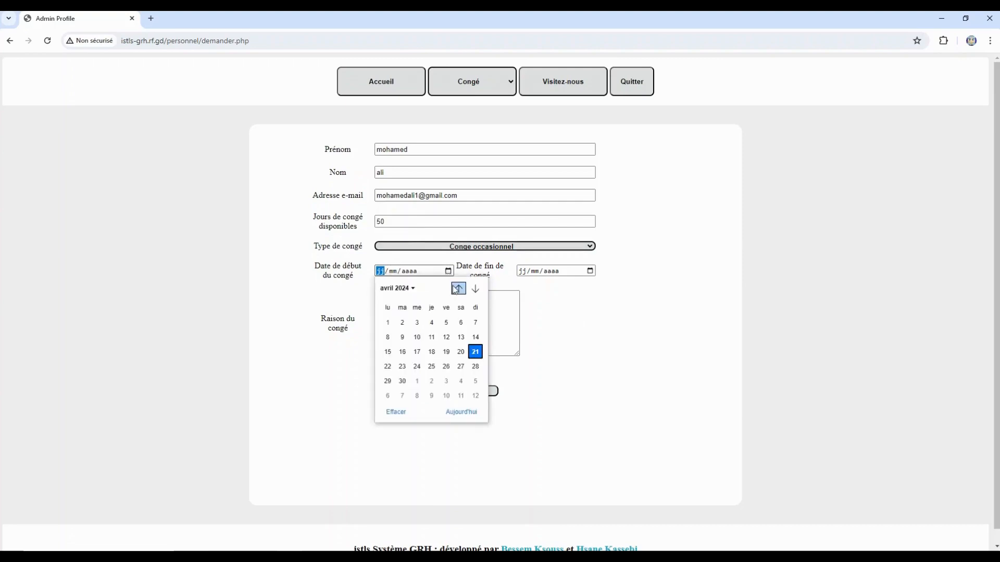
{"action": "left_click", "coordinate": [421, 369]}
{"action": "left_click", "coordinate": [589, 270]}
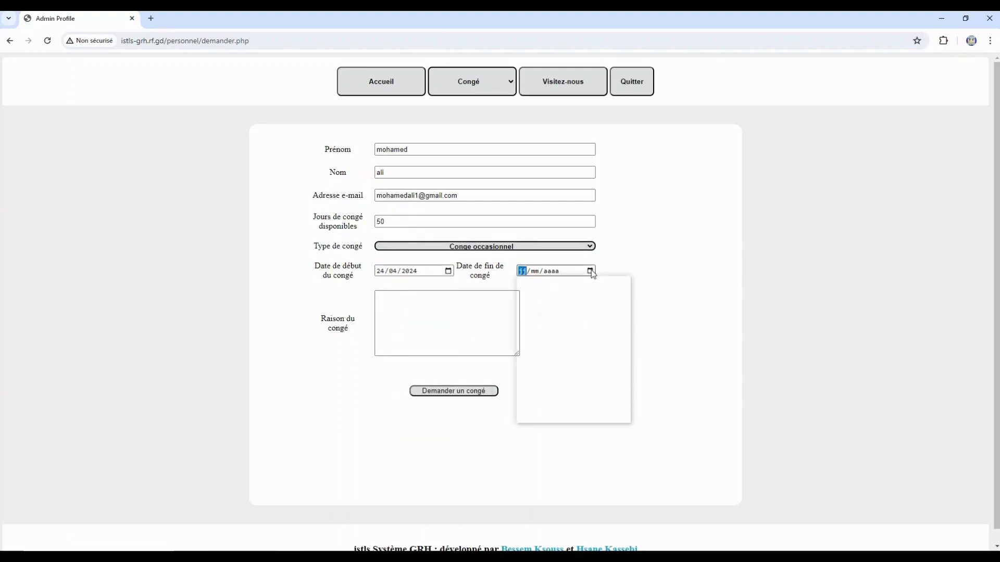
{"action": "left_click", "coordinate": [554, 289]}
{"action": "left_click", "coordinate": [537, 339]}
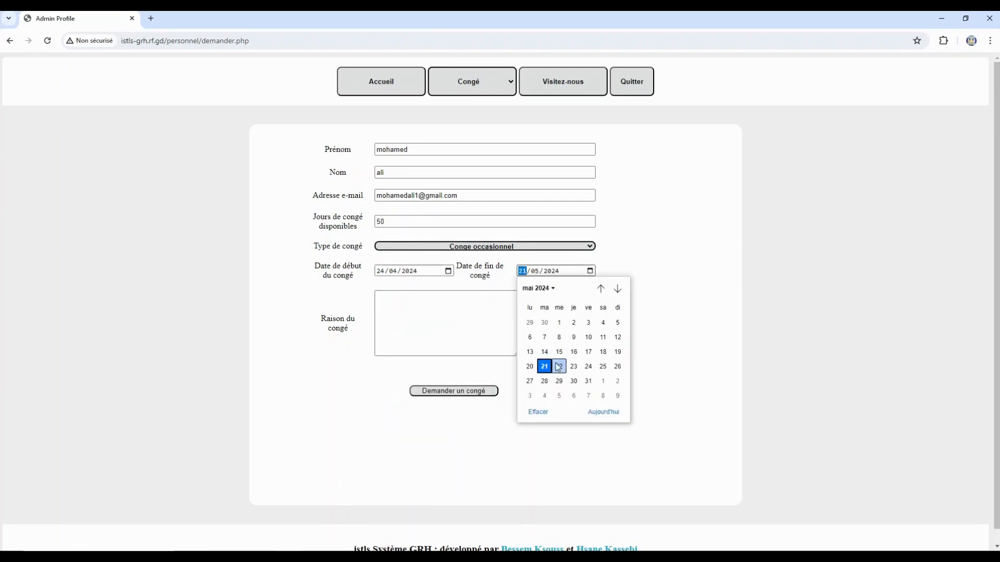
{"action": "left_click", "coordinate": [588, 324]}
{"action": "left_click", "coordinate": [475, 303]}
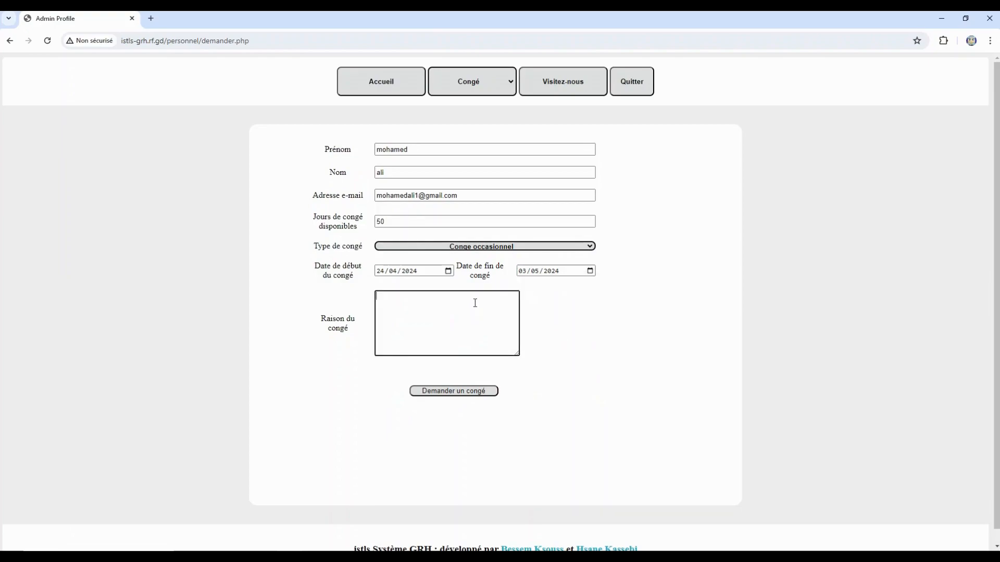
{"action": "type", "text": "test"}
{"action": "left_click", "coordinate": [464, 391]}
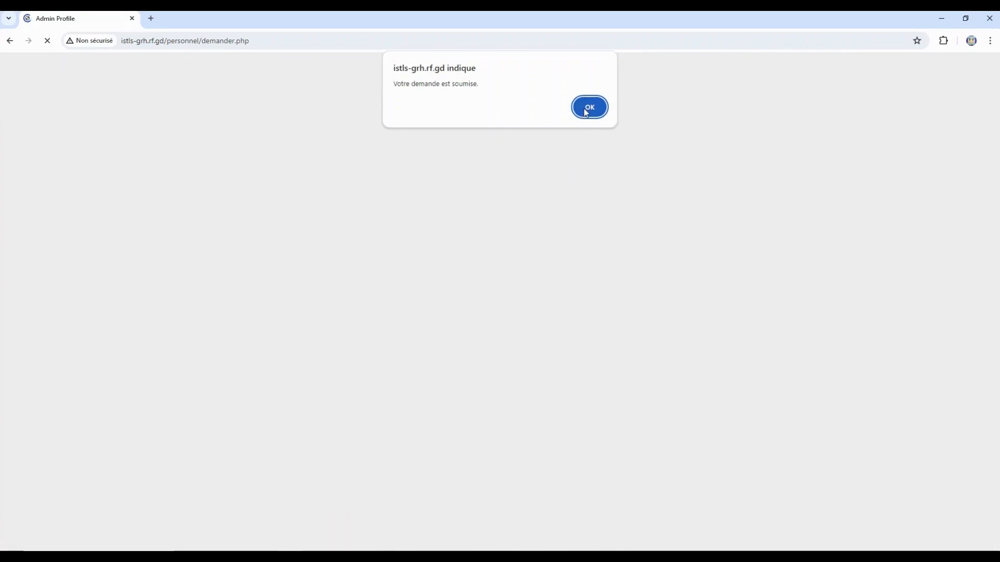
{"action": "left_click", "coordinate": [585, 109]}
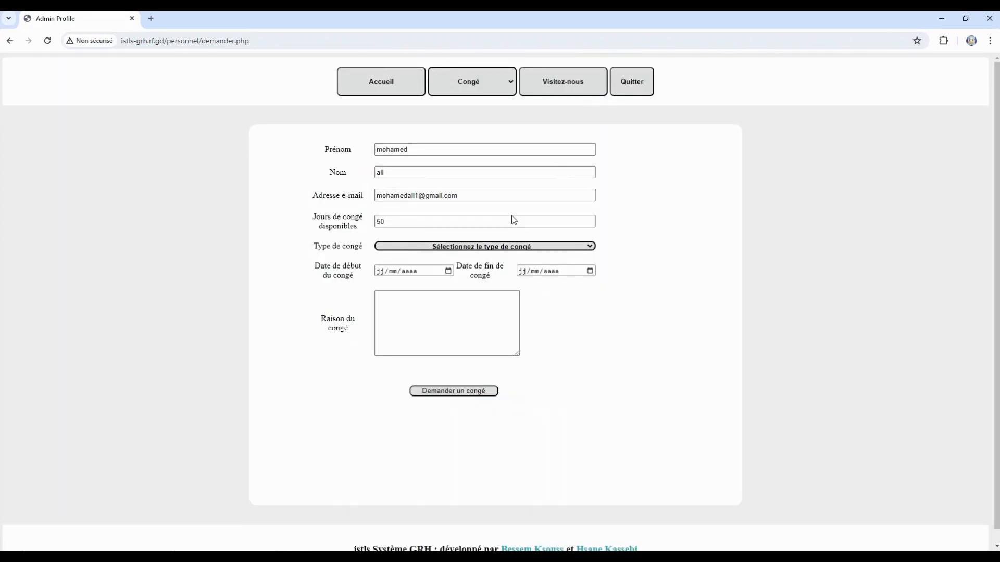
- View the Congé approuvé, Congé refusé and Tout congé lists, then go back to Accueil
{"action": "left_click", "coordinate": [484, 93]}
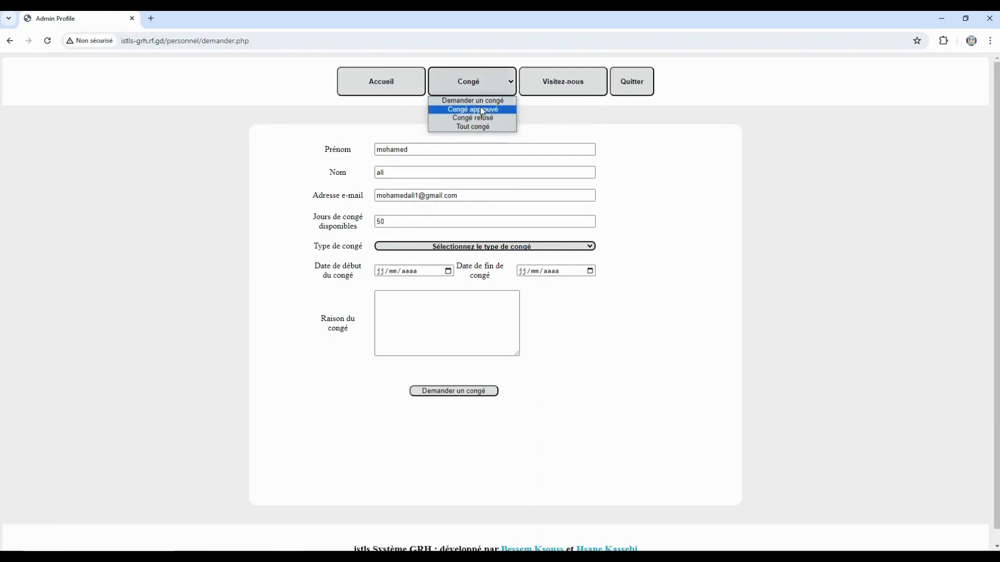
{"action": "left_click", "coordinate": [486, 112]}
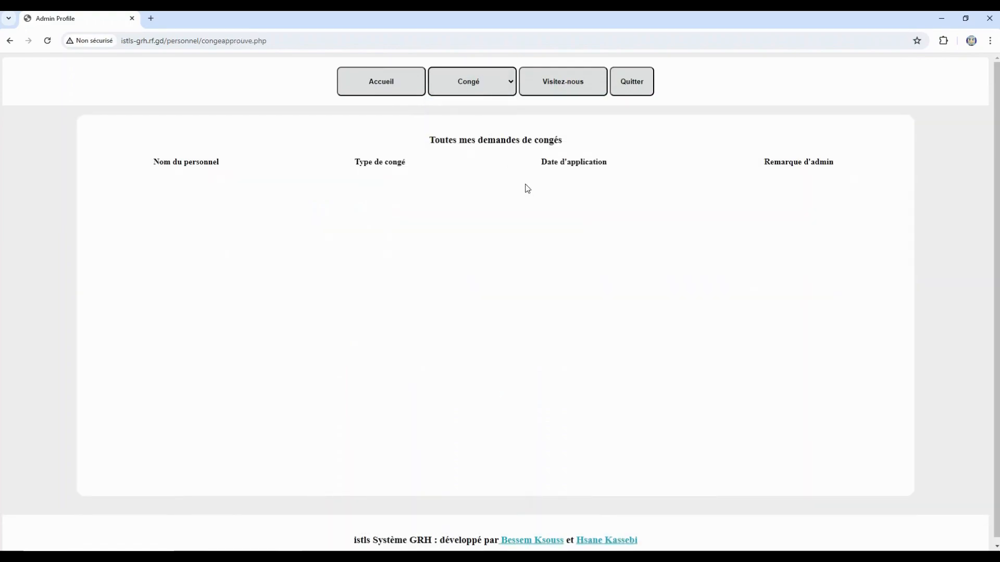
{"action": "left_click", "coordinate": [487, 88]}
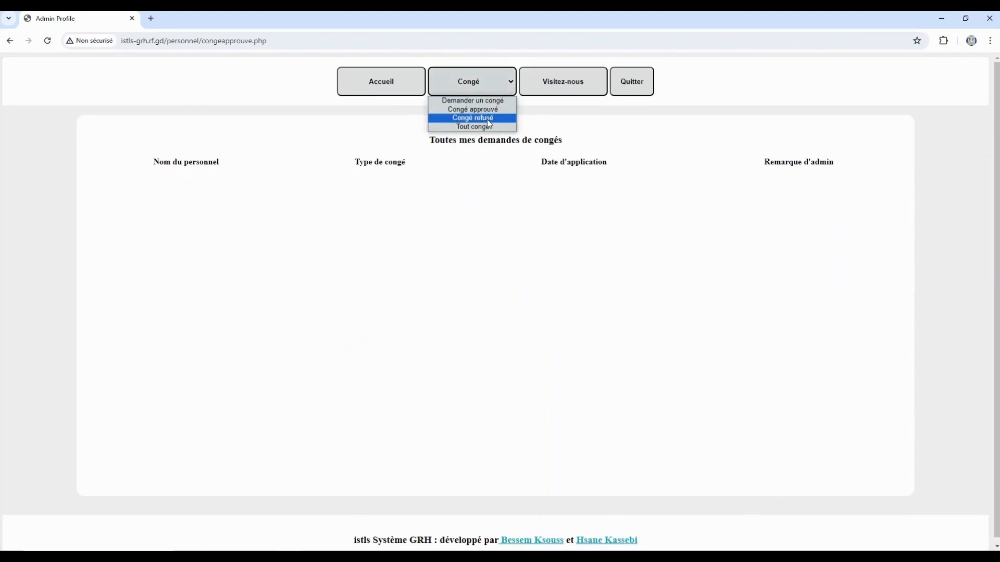
{"action": "left_click", "coordinate": [488, 118]}
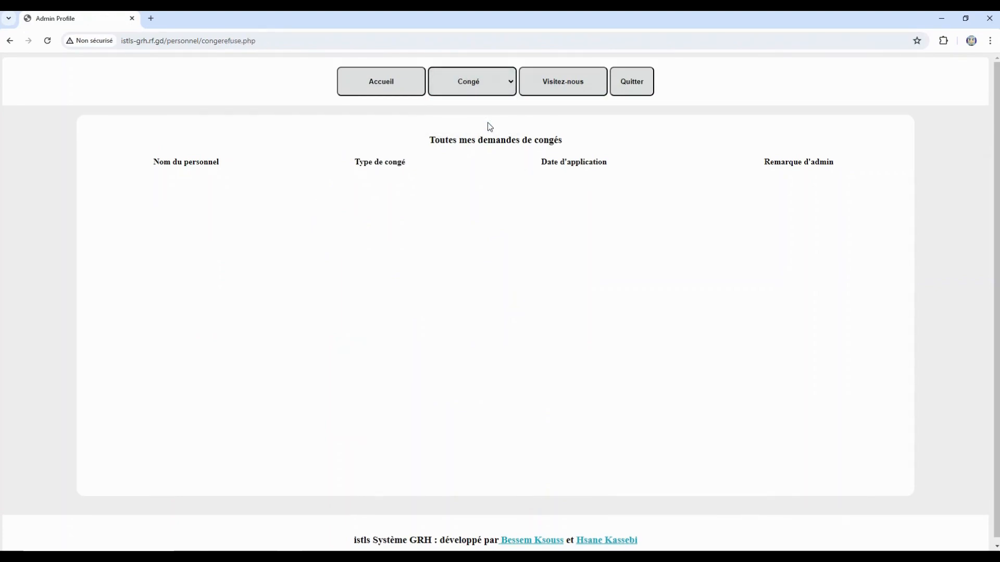
{"action": "left_click", "coordinate": [495, 84]}
{"action": "left_click", "coordinate": [483, 126]}
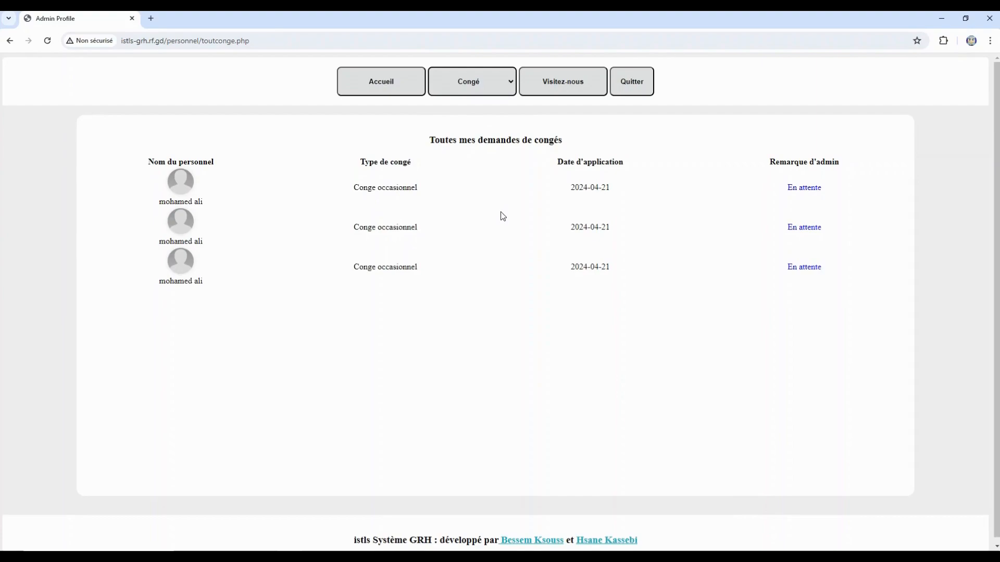
{"action": "left_click", "coordinate": [395, 84]}
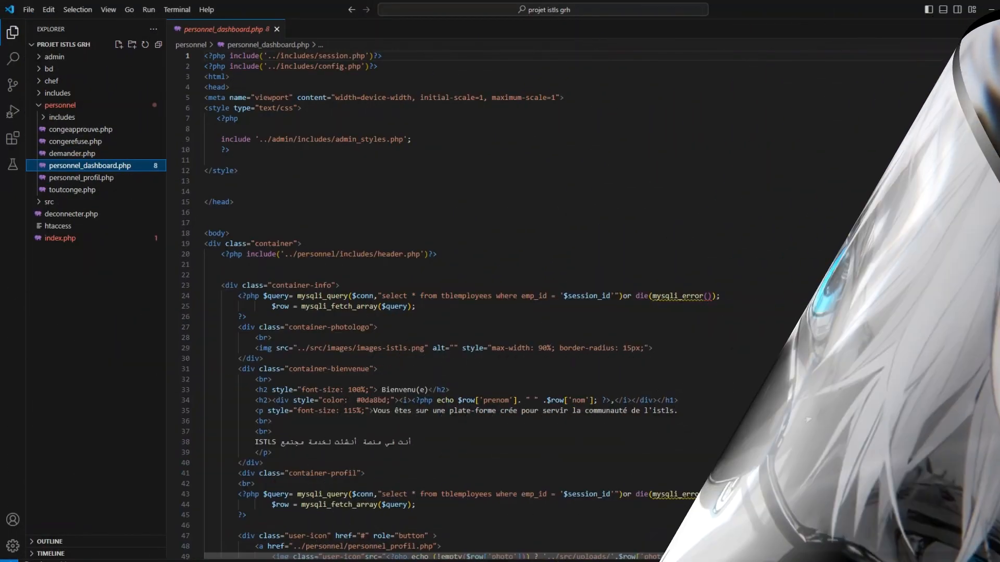
- Scroll through personnel_dashboard.php, then open personnel_profil.php from the Explorer
{"action": "scroll", "coordinate": [572, 302], "scroll_direction": "down", "scroll_amount": 7}
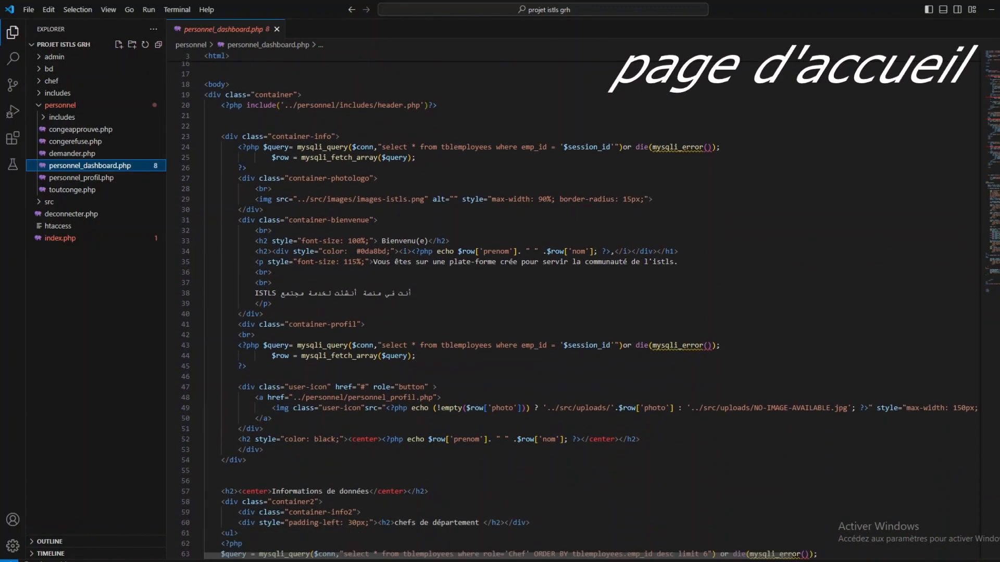
{"action": "scroll", "coordinate": [573, 302], "scroll_direction": "down", "scroll_amount": 8}
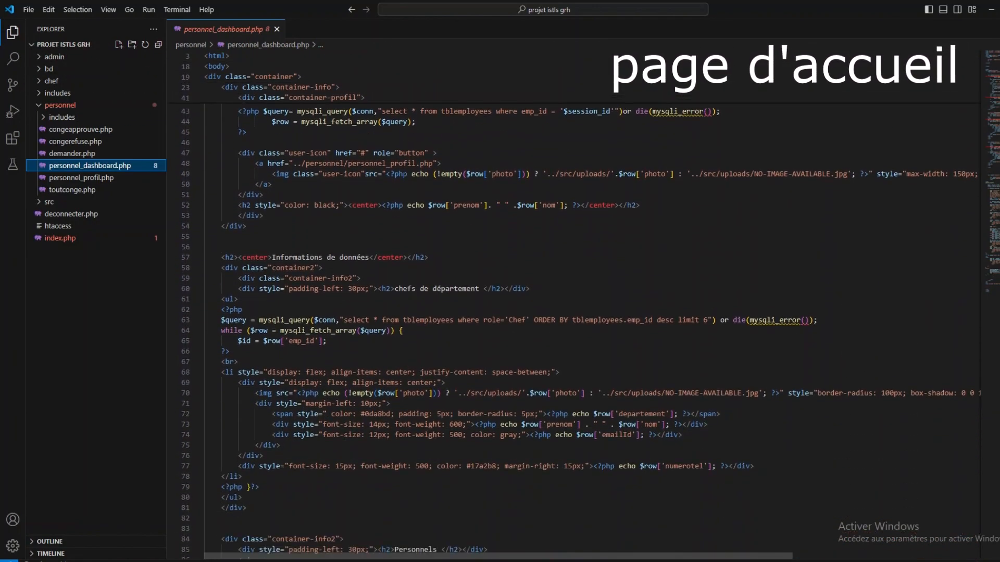
{"action": "scroll", "coordinate": [572, 302], "scroll_direction": "down", "scroll_amount": 6}
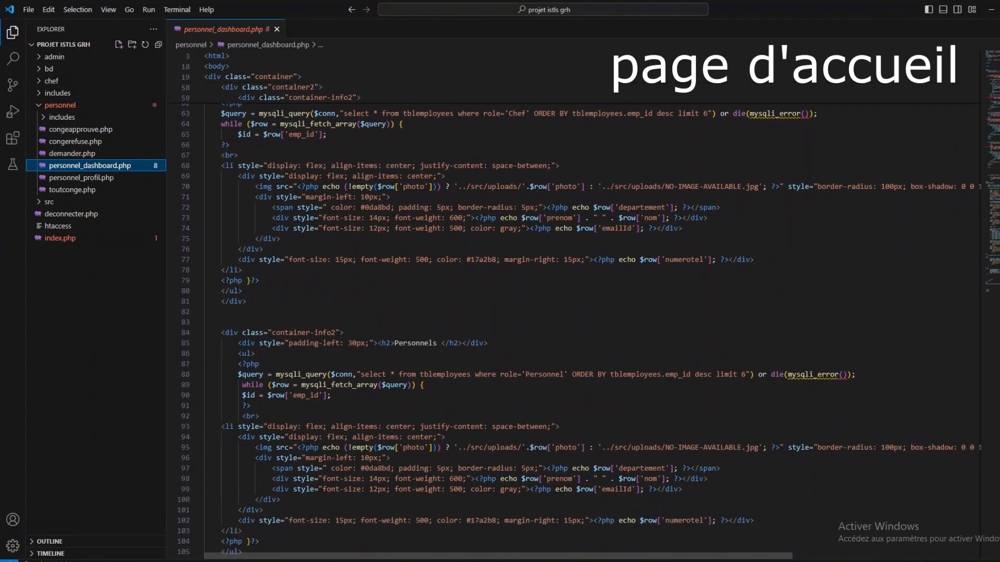
{"action": "scroll", "coordinate": [572, 301], "scroll_direction": "down", "scroll_amount": 2}
{"action": "left_click", "coordinate": [81, 178]}
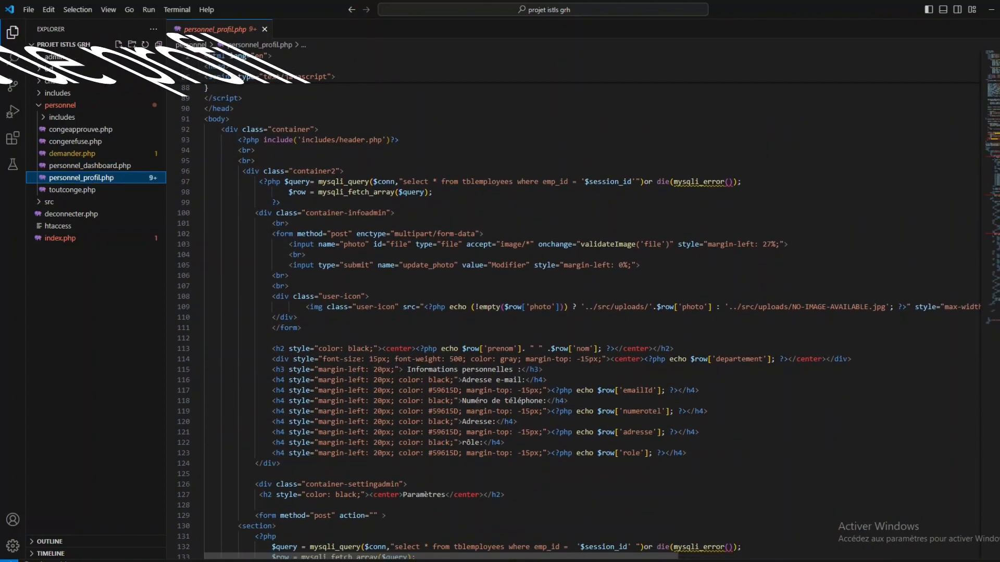
- Scroll down through personnel_profil.php to the end of the file
{"action": "scroll", "coordinate": [573, 302], "scroll_direction": "down", "scroll_amount": 3}
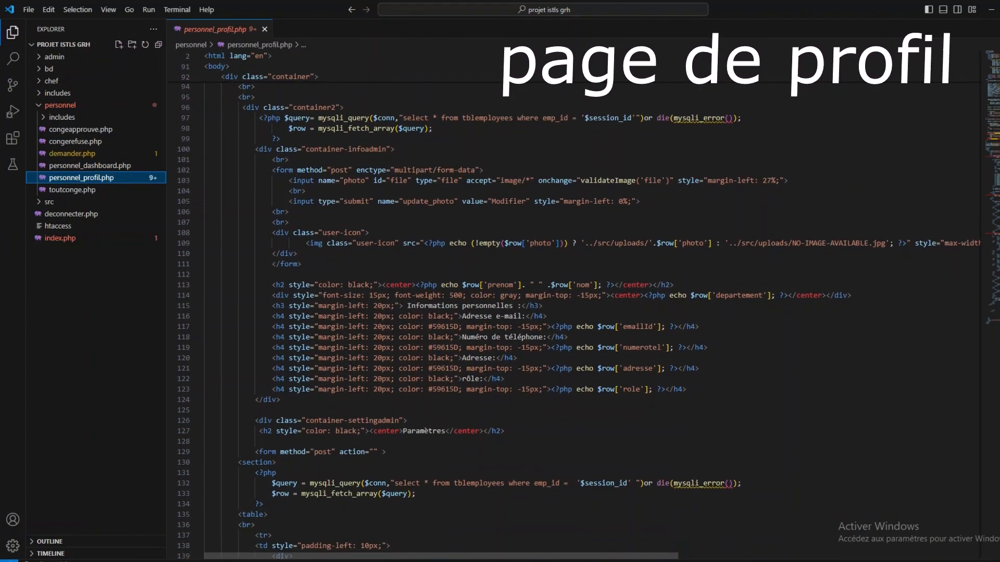
{"action": "scroll", "coordinate": [573, 302], "scroll_direction": "down", "scroll_amount": 6}
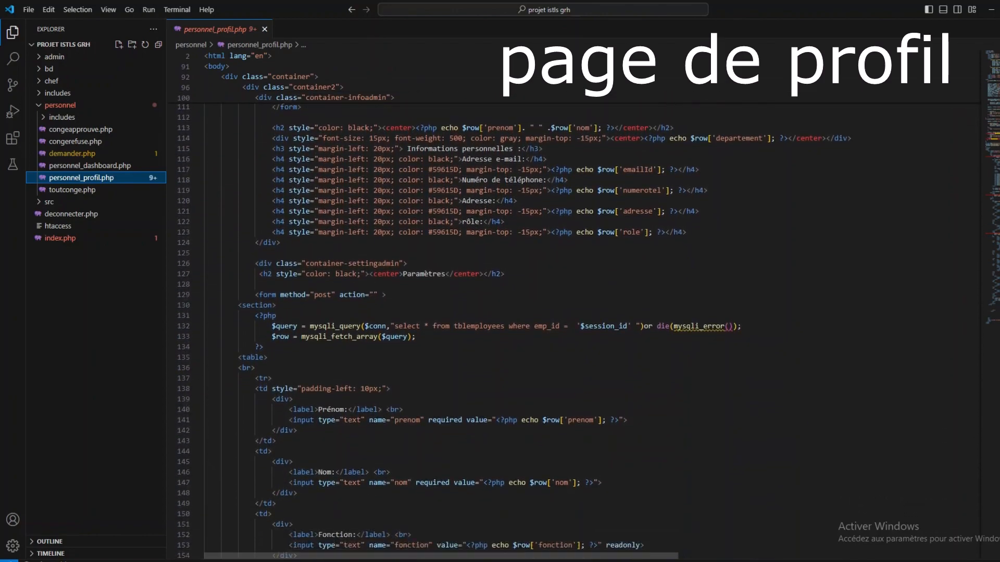
{"action": "scroll", "coordinate": [573, 302], "scroll_direction": "down", "scroll_amount": 7}
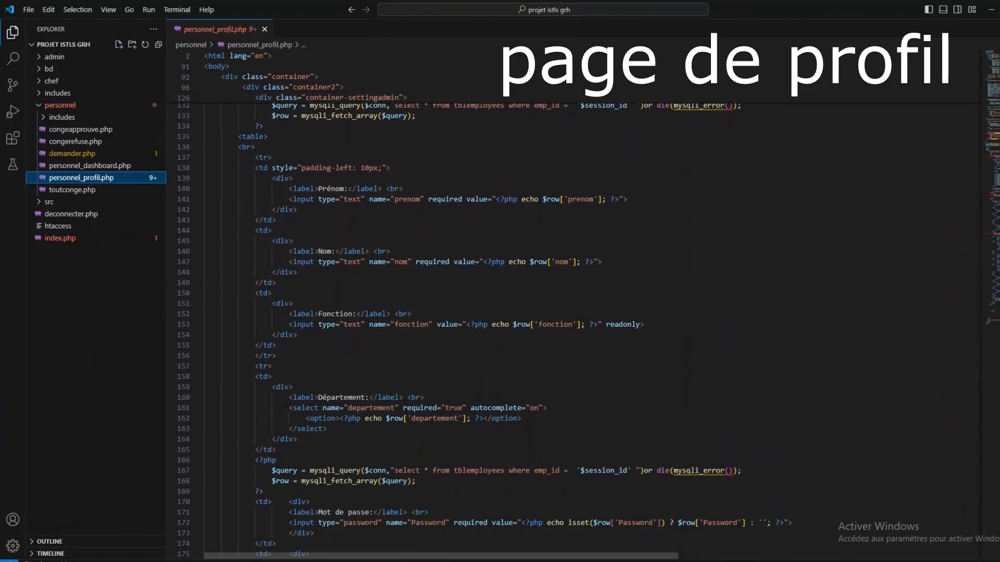
{"action": "scroll", "coordinate": [573, 302], "scroll_direction": "down", "scroll_amount": 7}
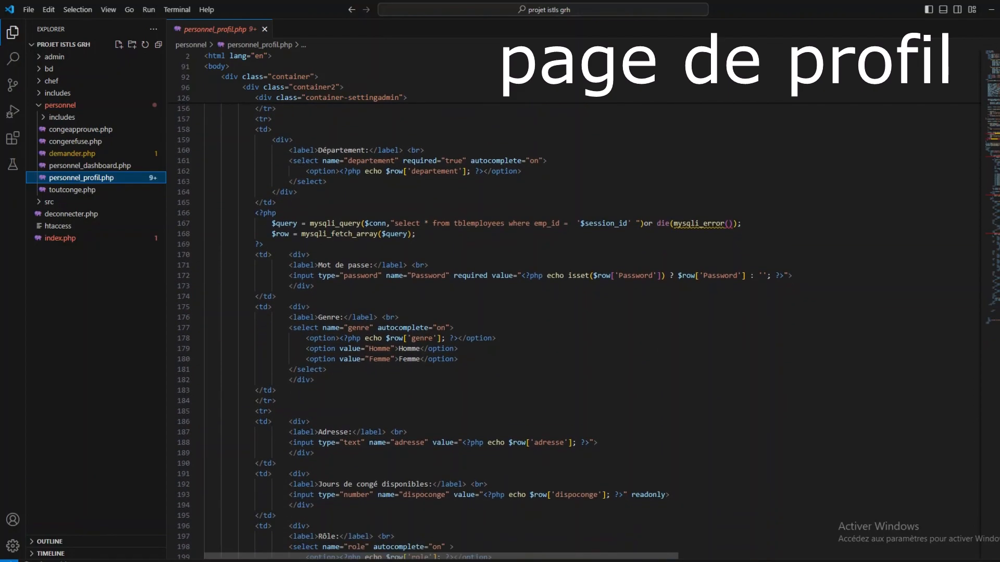
{"action": "scroll", "coordinate": [573, 302], "scroll_direction": "down", "scroll_amount": 8}
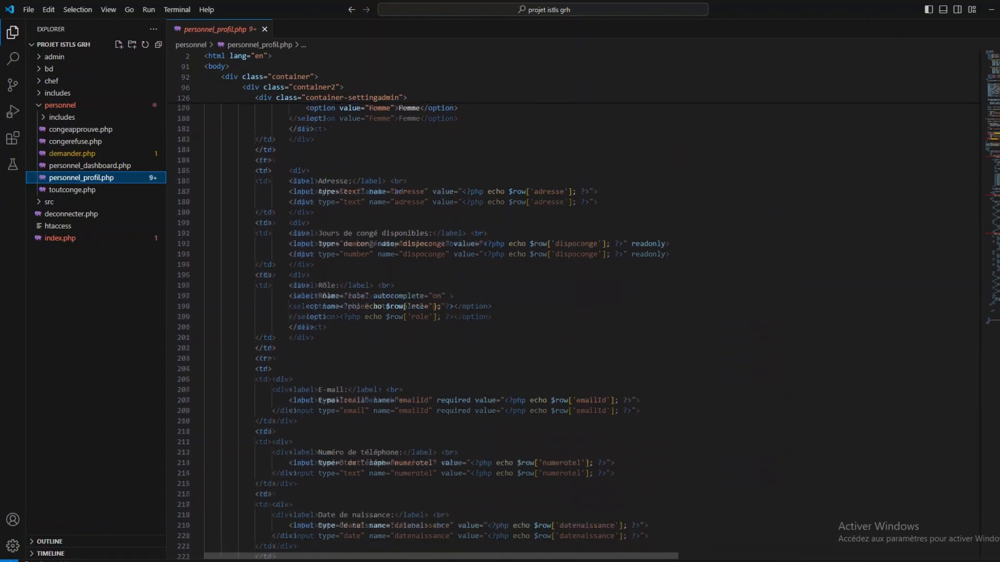
{"action": "scroll", "coordinate": [572, 302], "scroll_direction": "down", "scroll_amount": 8}
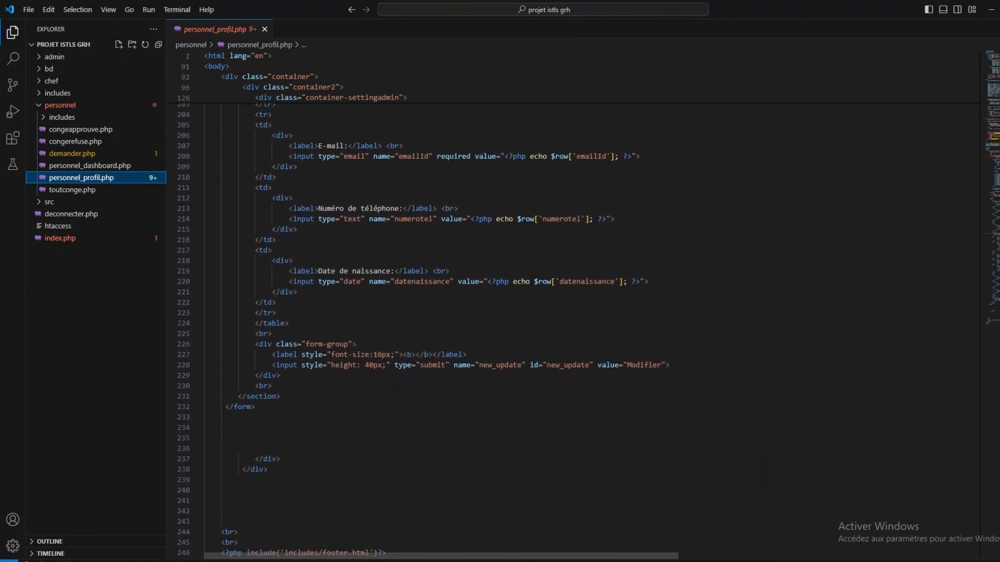
- Open demander.php and scroll through its leave-request form code
{"action": "left_click", "coordinate": [72, 153]}
{"action": "scroll", "coordinate": [572, 312], "scroll_direction": "down", "scroll_amount": 5}
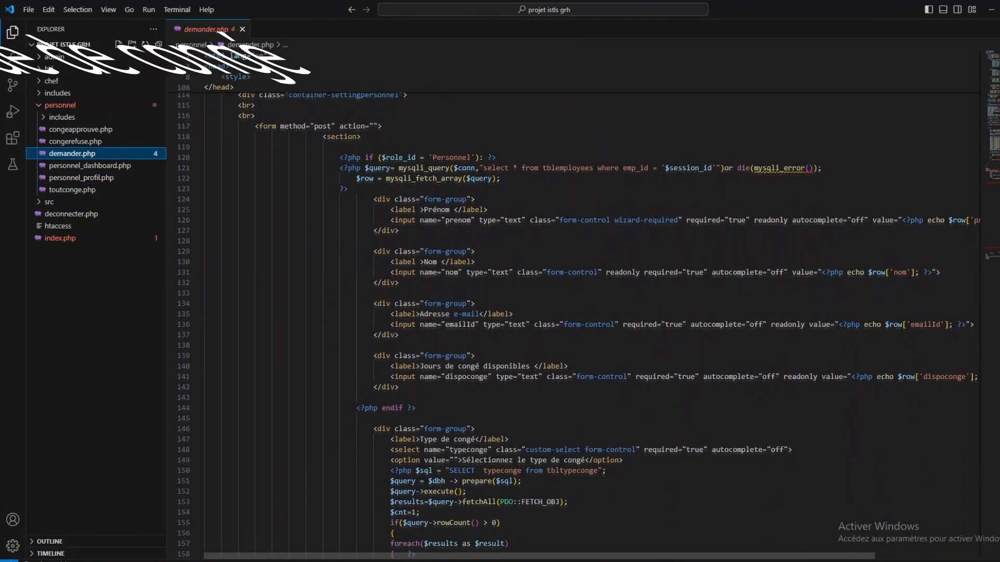
{"action": "scroll", "coordinate": [573, 312], "scroll_direction": "down", "scroll_amount": 5}
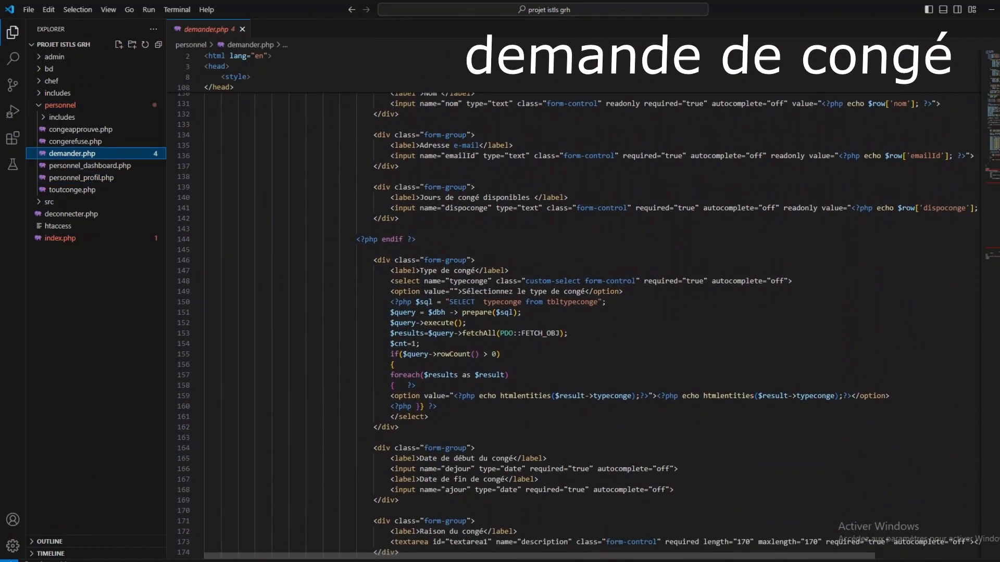
{"action": "scroll", "coordinate": [573, 312], "scroll_direction": "down", "scroll_amount": 4}
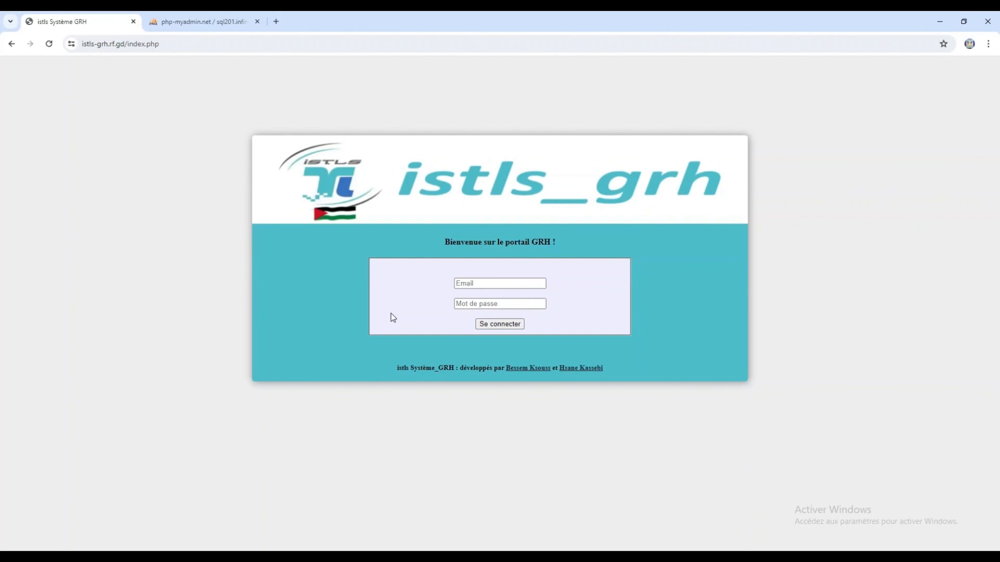
- Fill the login form with the department head's saved e-mail and the account password
{"action": "left_click", "coordinate": [529, 283]}
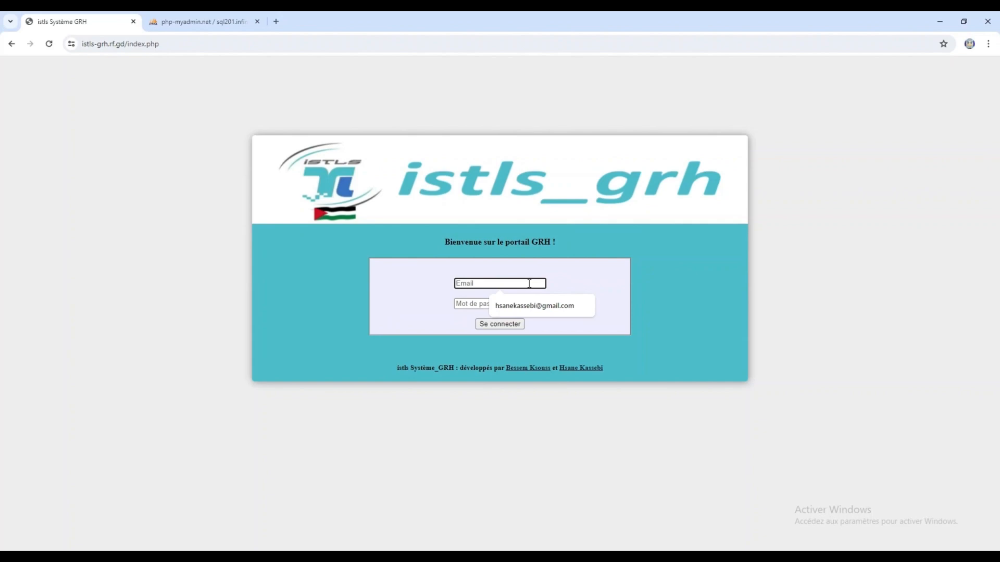
{"action": "left_click", "coordinate": [535, 305]}
{"action": "left_click", "coordinate": [494, 305]}
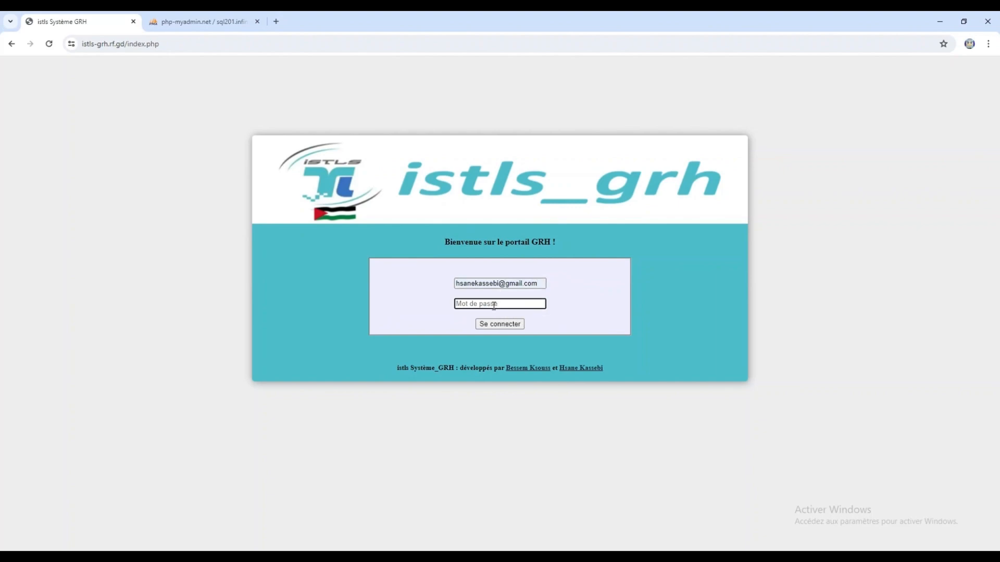
{"action": "type", "text": "12345"}
- Log in and scroll through the department head's chef dashboard
{"action": "left_click", "coordinate": [505, 328]}
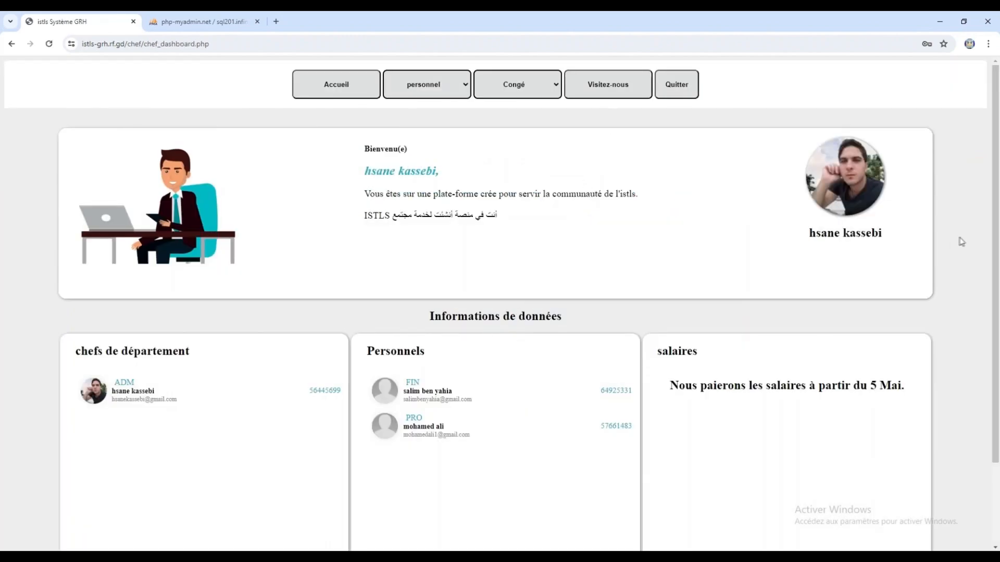
{"action": "left_click_drag", "start_coordinate": [998, 192], "coordinate": [998, 284]}
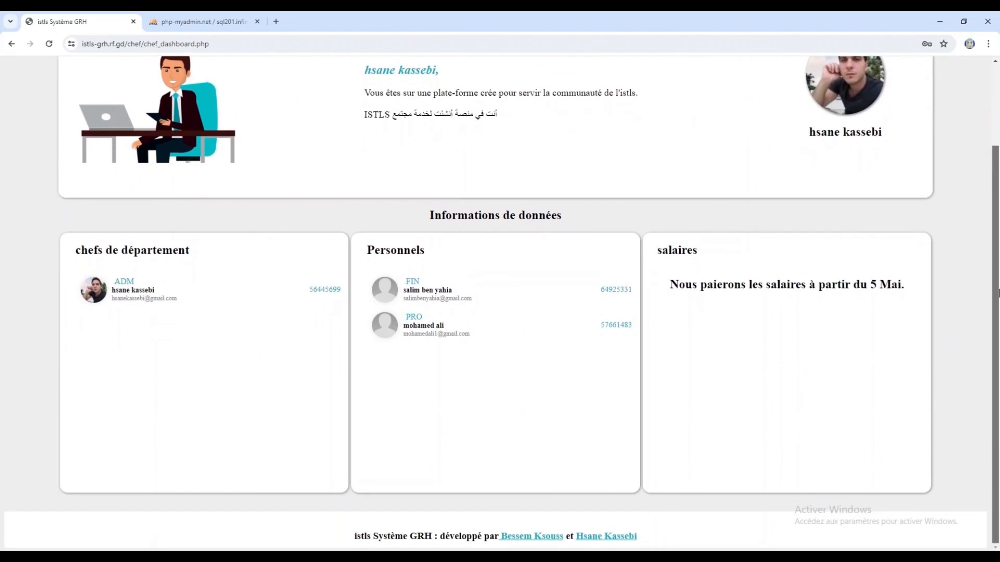
{"action": "left_click_drag", "start_coordinate": [998, 297], "coordinate": [998, 216]}
- Check the profile's department and role choices, then return to Accueil and open the personnel menu
{"action": "left_click", "coordinate": [851, 182]}
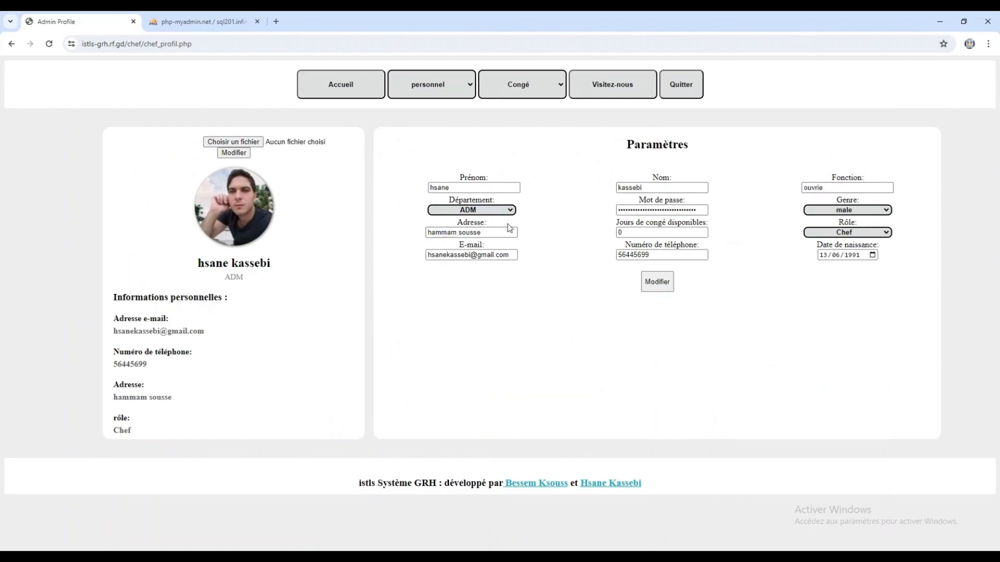
{"action": "left_click", "coordinate": [506, 211]}
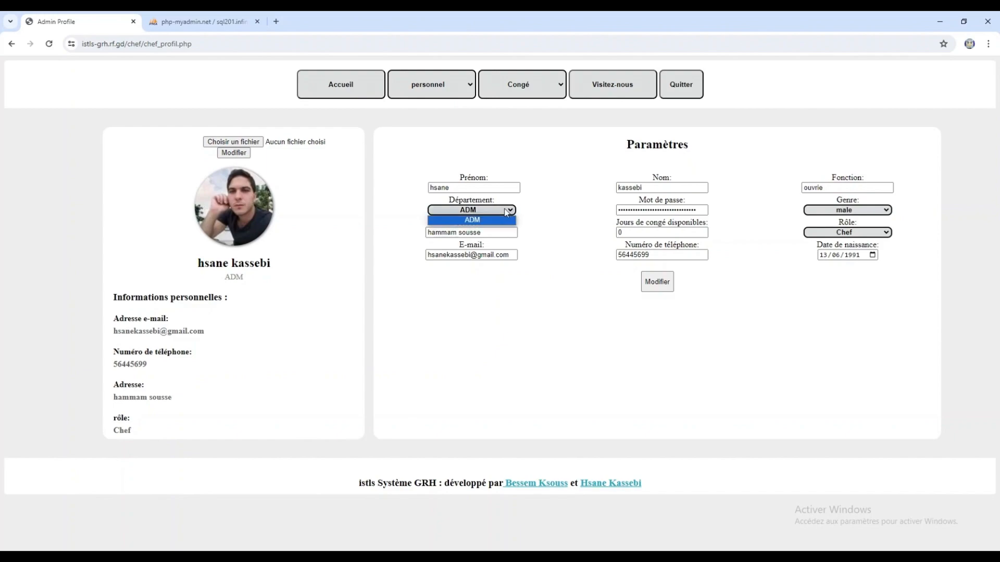
{"action": "left_click", "coordinate": [861, 234]}
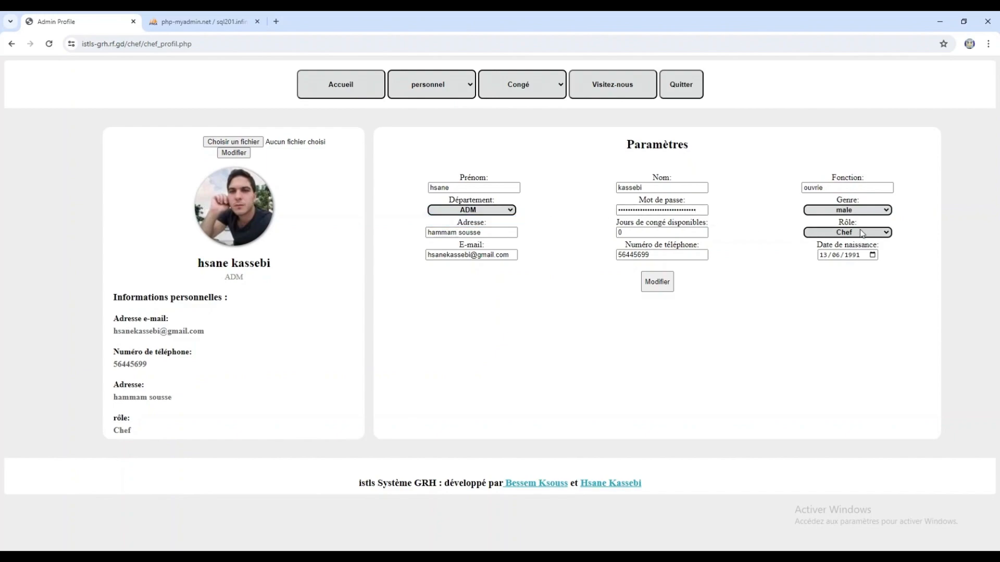
{"action": "left_click", "coordinate": [862, 233]}
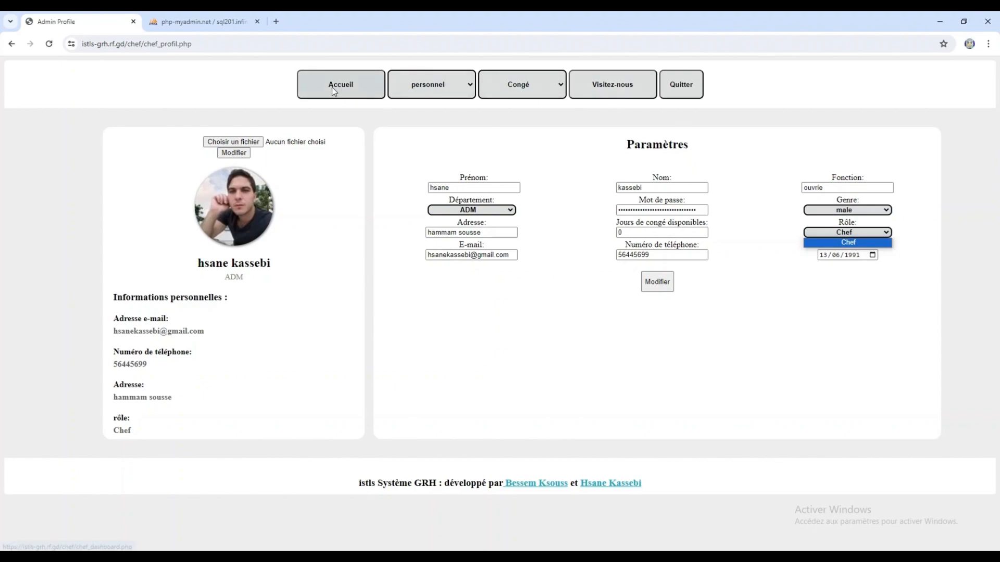
{"action": "left_click", "coordinate": [331, 87]}
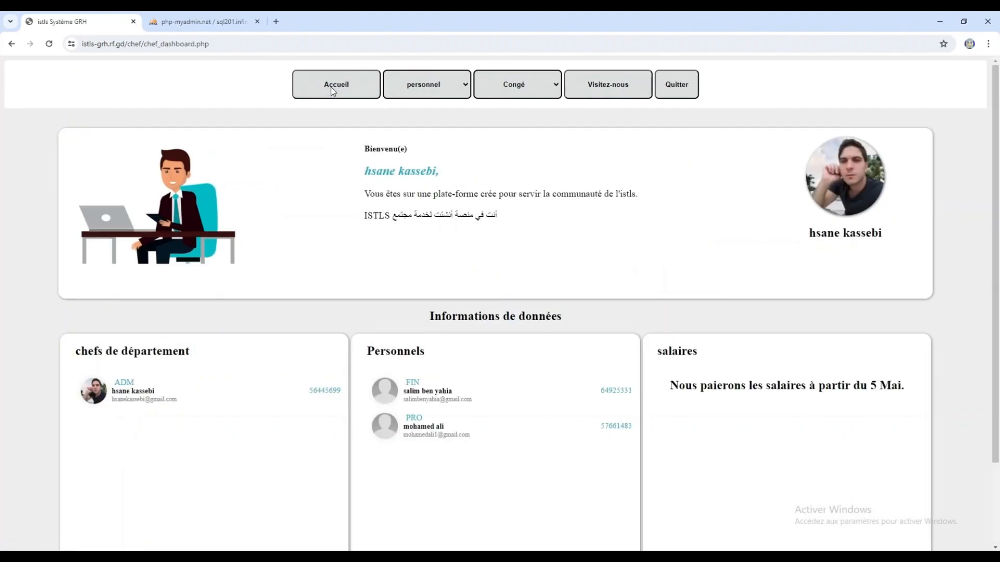
{"action": "left_click", "coordinate": [450, 91]}
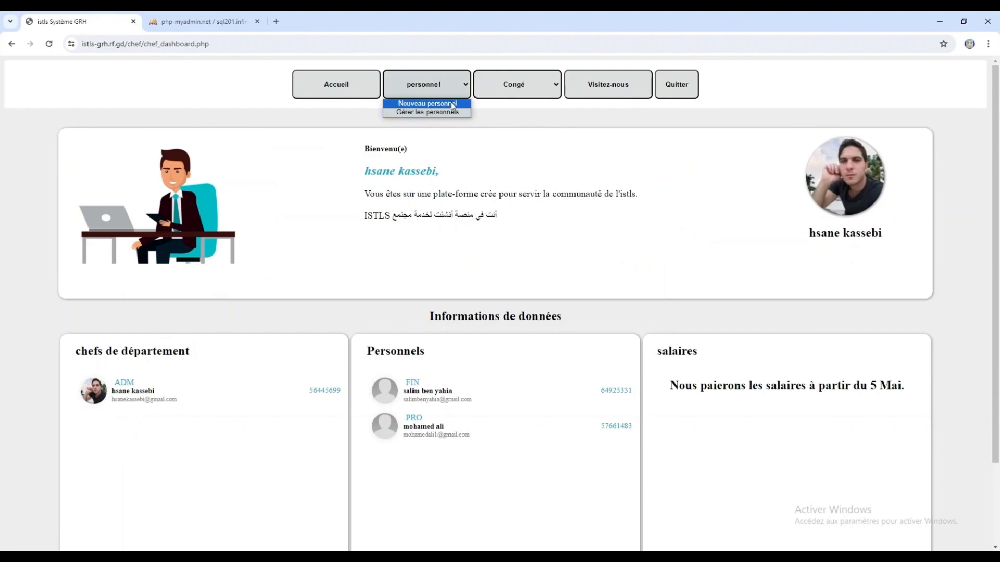
- Open Nouveau personnel and enter the employee's first and last name, job title ouvrier, and e-mail
{"action": "left_click", "coordinate": [451, 103]}
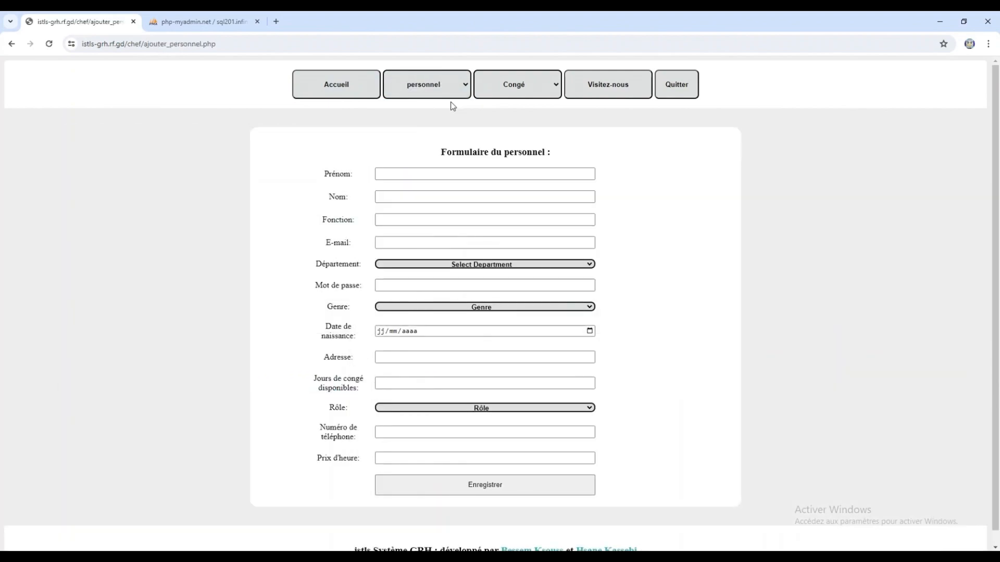
{"action": "left_click", "coordinate": [441, 172]}
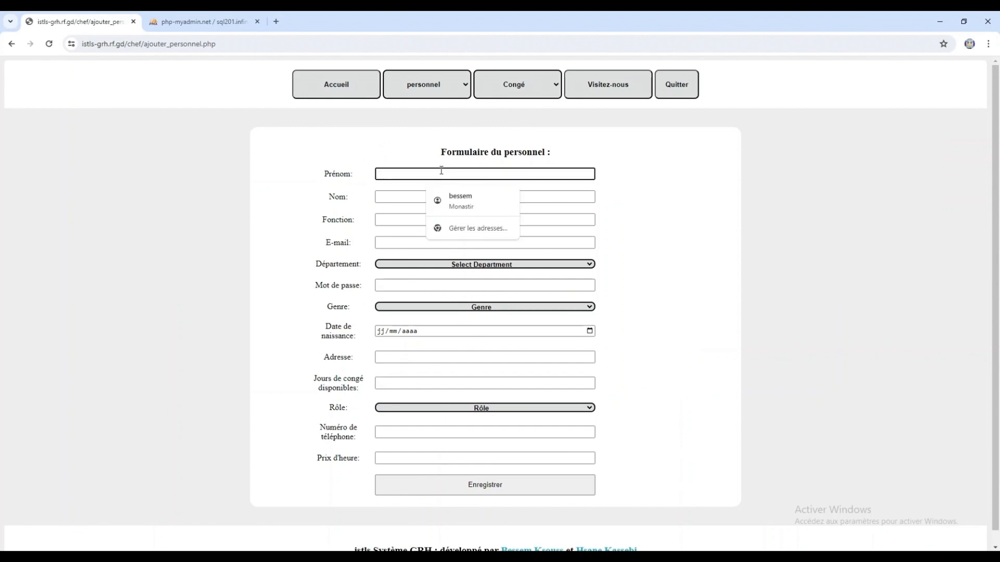
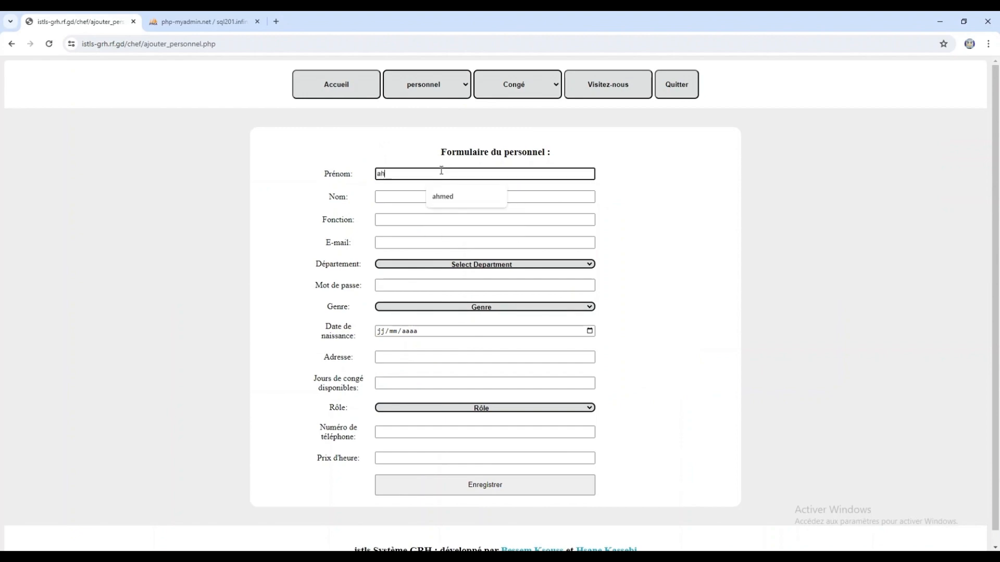
{"action": "left_click", "coordinate": [413, 198]}
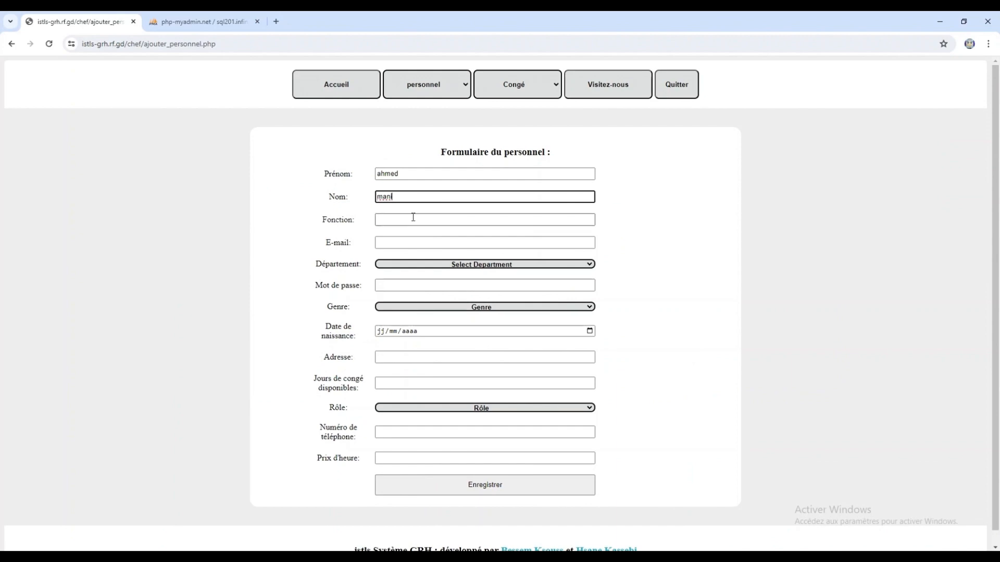
{"action": "left_click", "coordinate": [408, 219]}
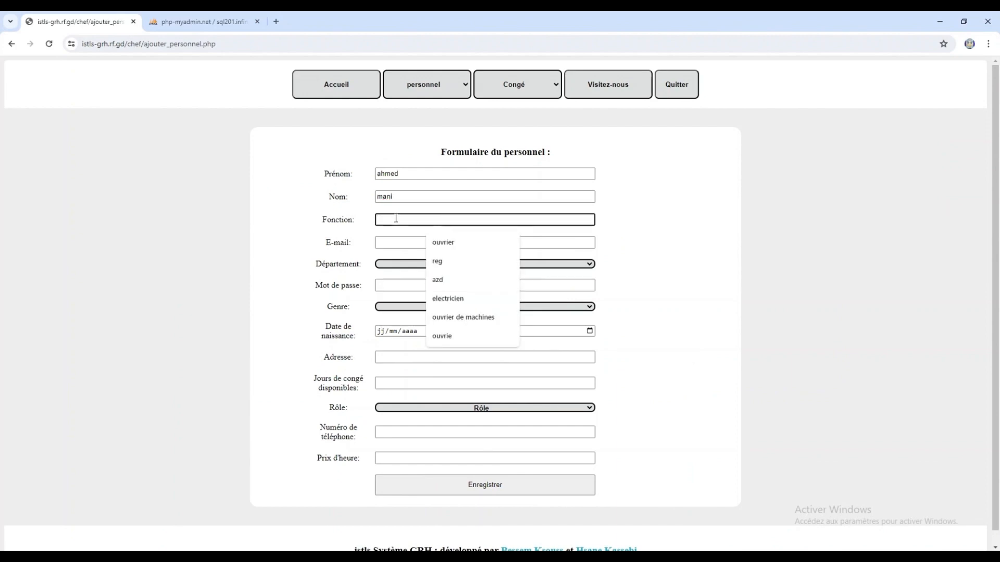
{"action": "left_click", "coordinate": [453, 244]}
{"action": "left_click", "coordinate": [419, 241]}
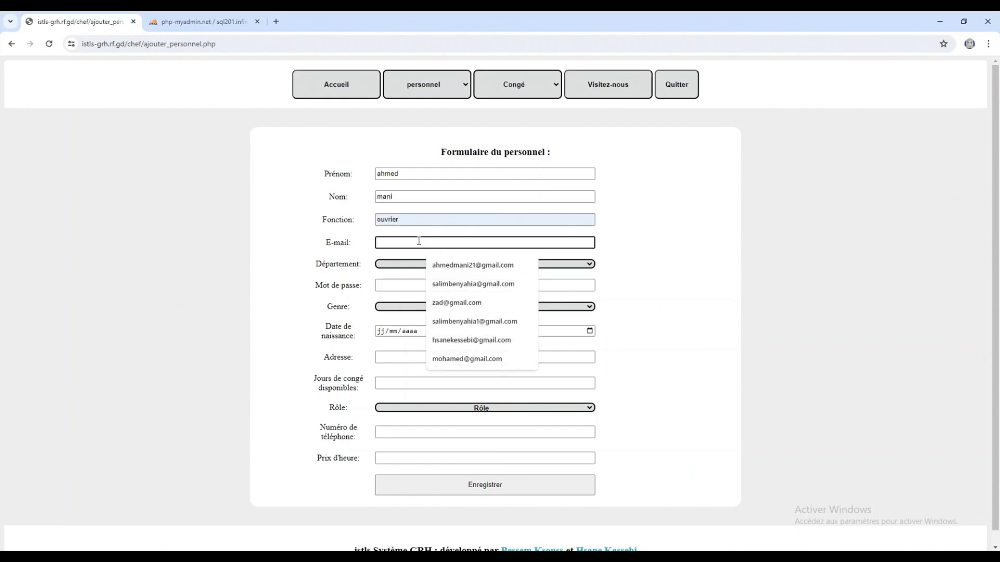
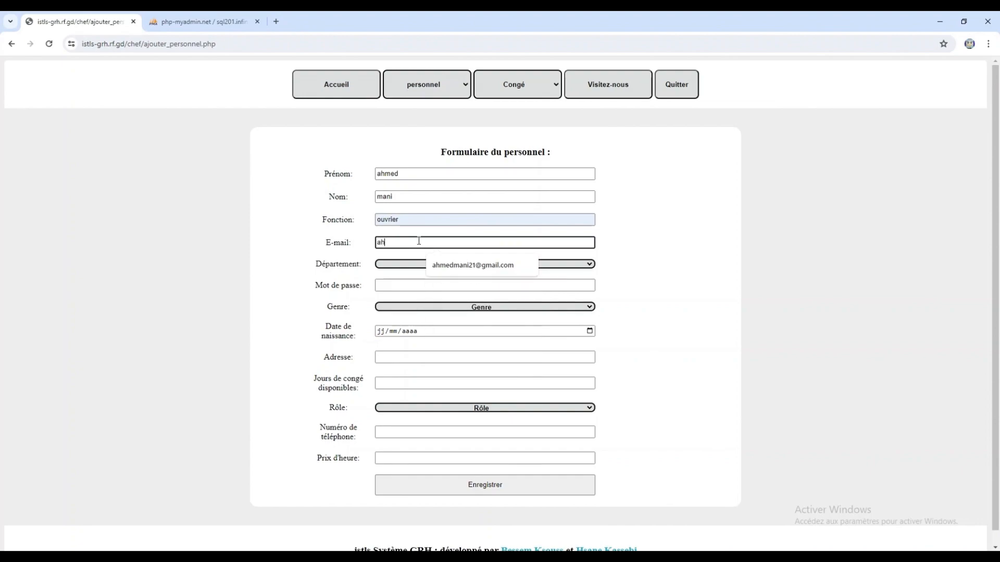
{"action": "left_click", "coordinate": [443, 265]}
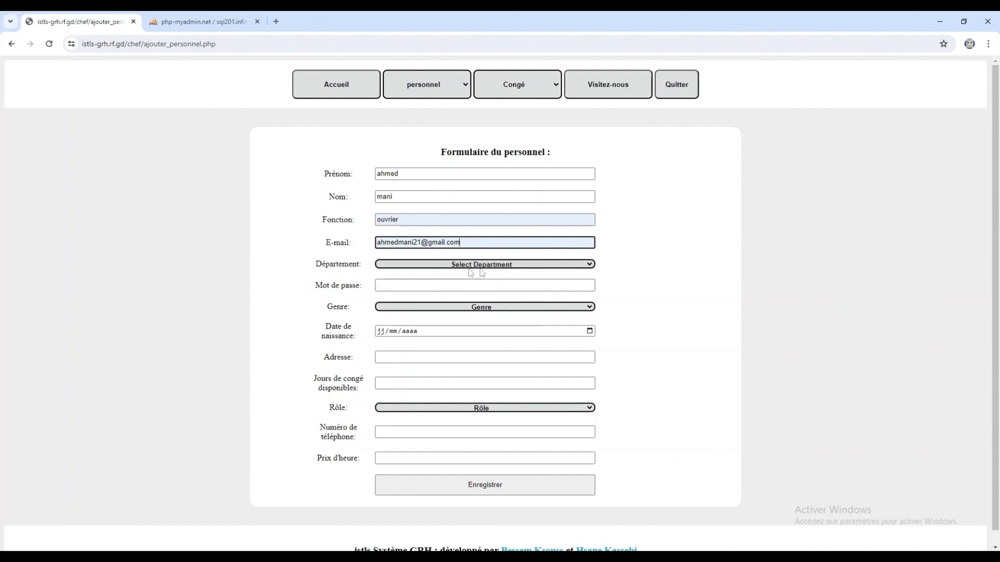
- Set department Production, a password, gender Male, birth date 03/04/2024, address sousse, and 40 leave days
{"action": "left_click", "coordinate": [522, 268]}
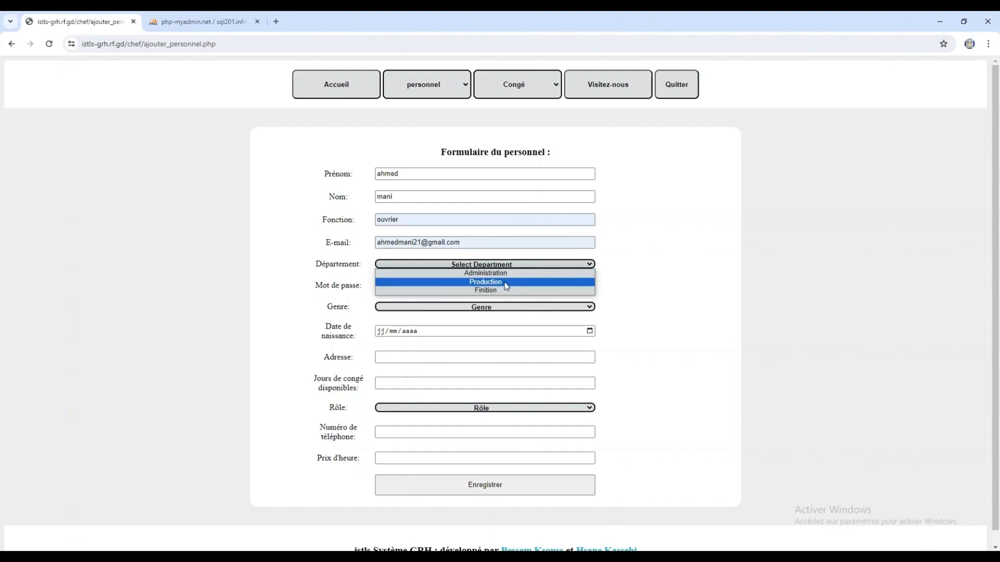
{"action": "left_click", "coordinate": [506, 286]}
{"action": "left_click", "coordinate": [496, 285]}
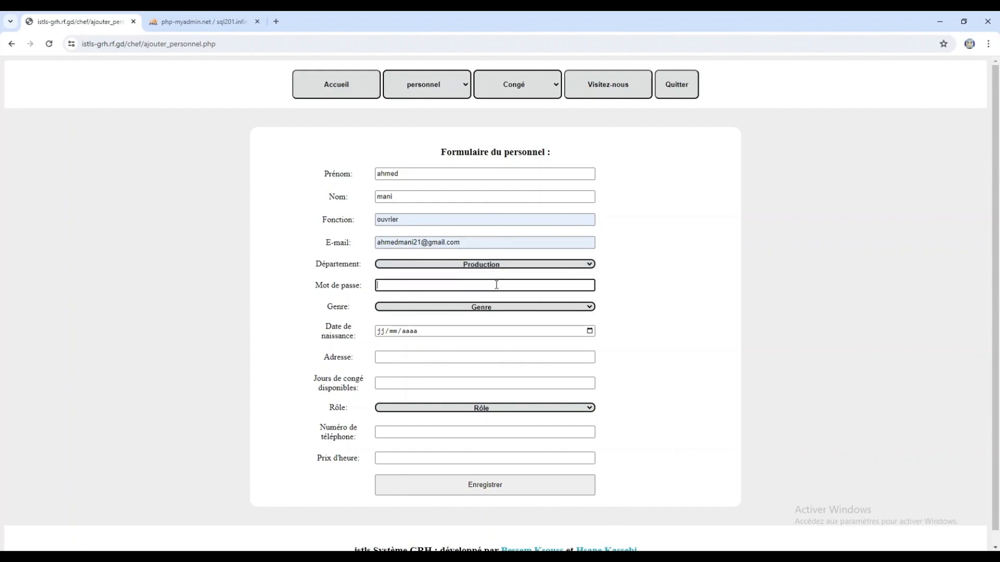
{"action": "type", "text": "12345"}
{"action": "left_click", "coordinate": [514, 308]}
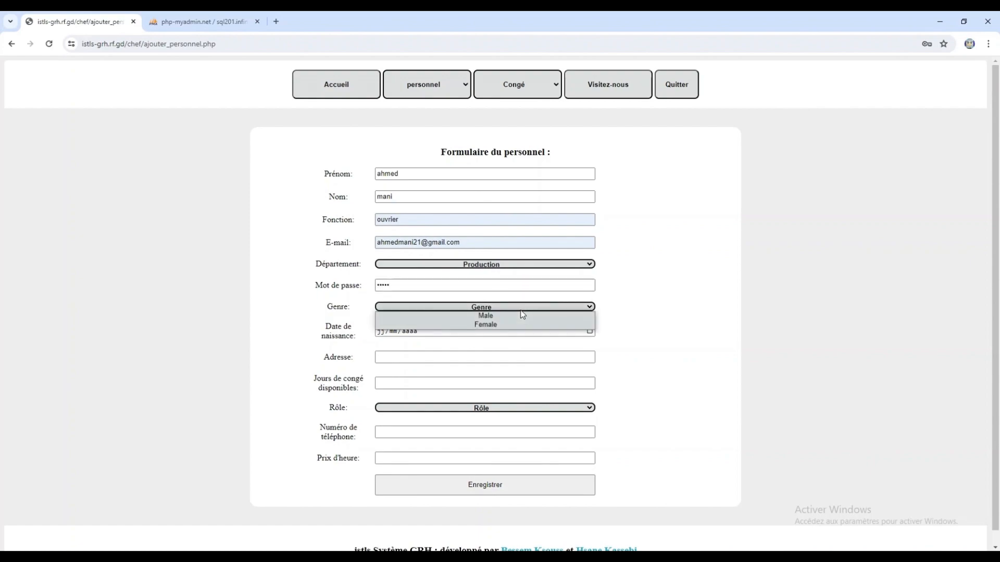
{"action": "left_click", "coordinate": [488, 316]}
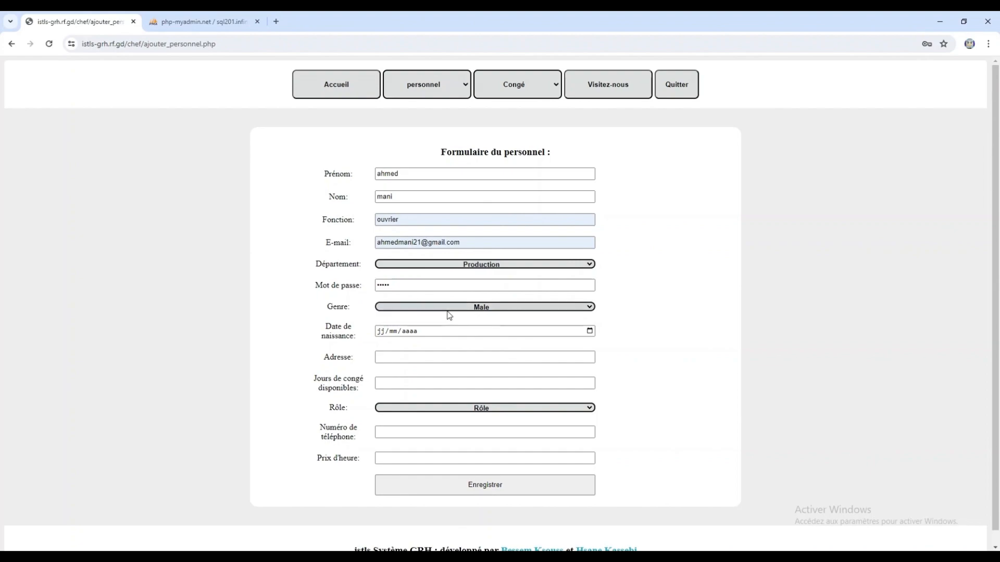
{"action": "left_click", "coordinate": [589, 331]}
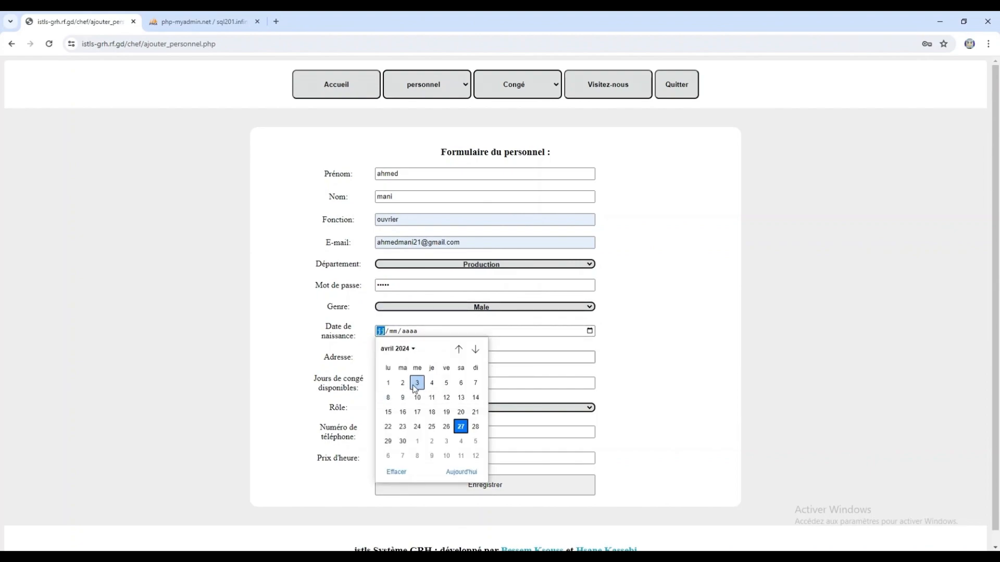
{"action": "left_click", "coordinate": [416, 384]}
{"action": "left_click", "coordinate": [455, 356]}
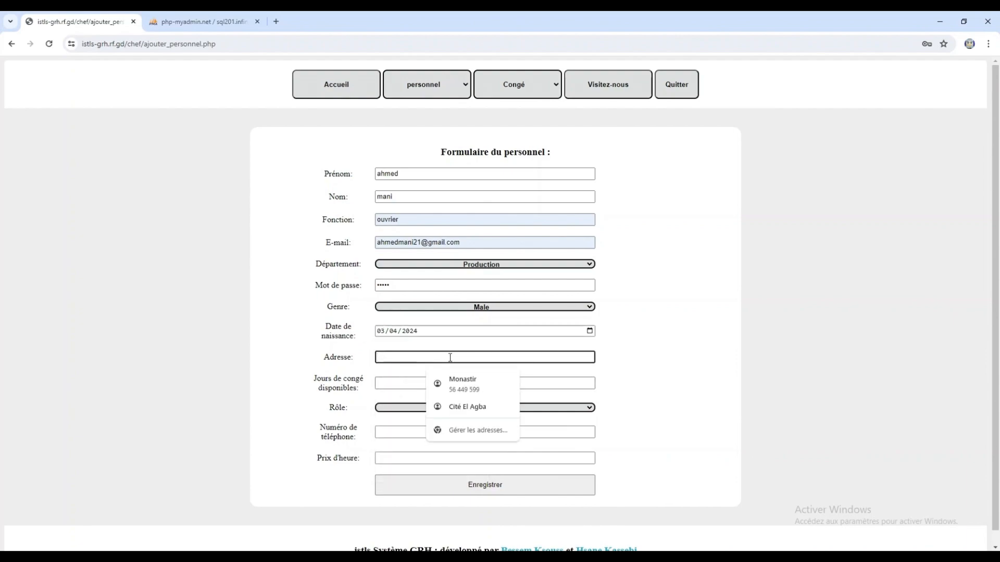
{"action": "type", "text": "sousse"}
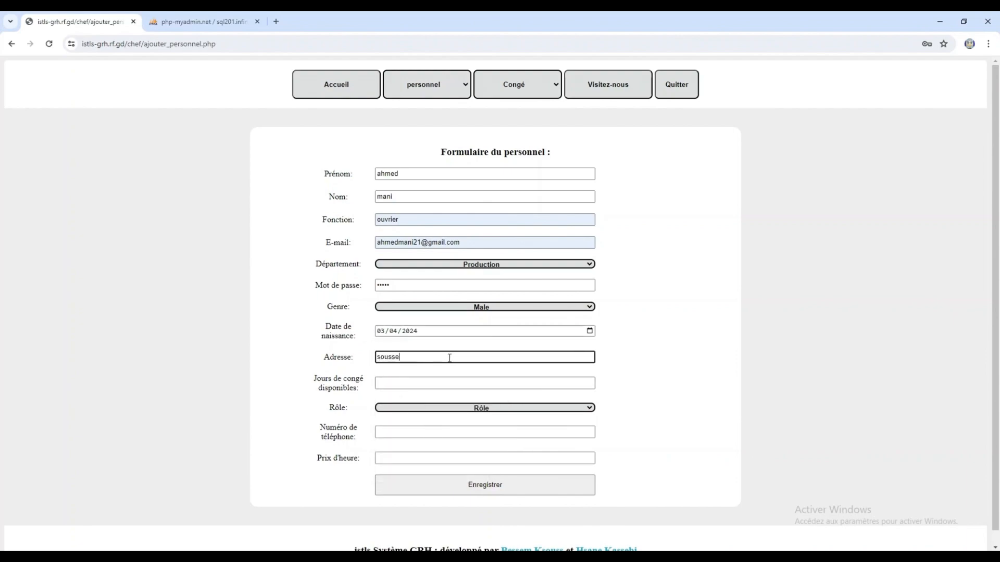
{"action": "left_click", "coordinate": [445, 381]}
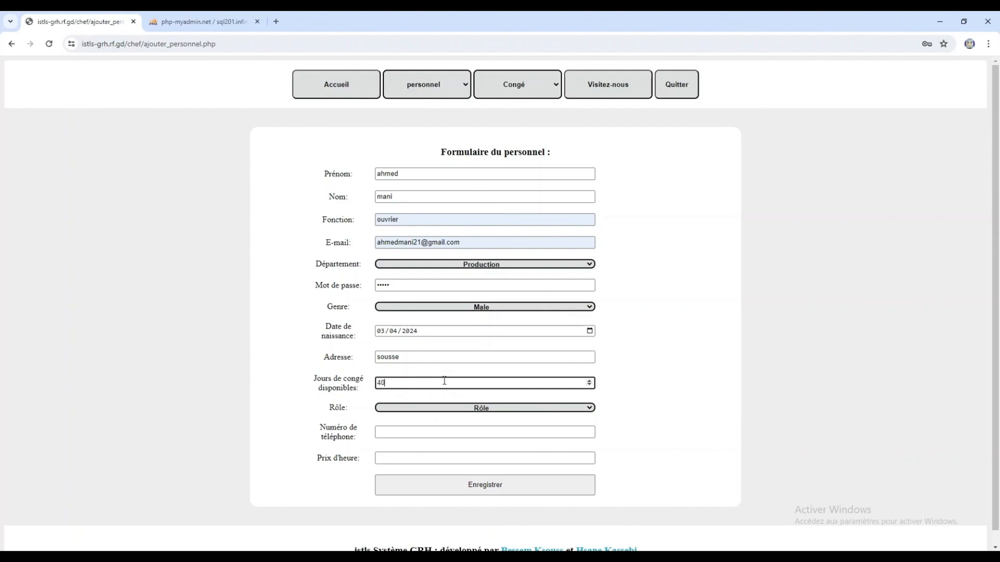
- Set role Personnel, enter the phone number and hourly rate 3, then save the employee
{"action": "left_click", "coordinate": [495, 410]}
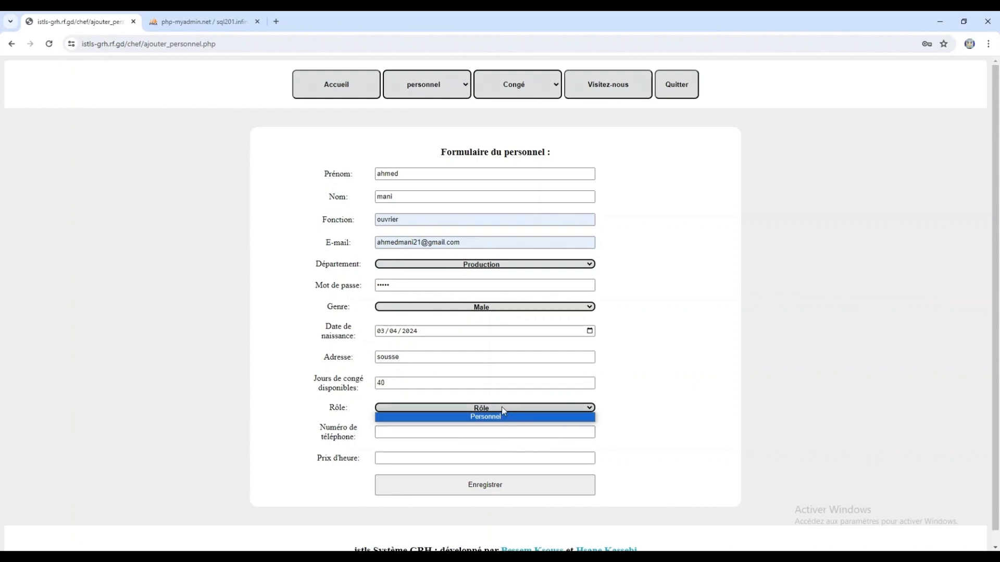
{"action": "left_click", "coordinate": [513, 416]}
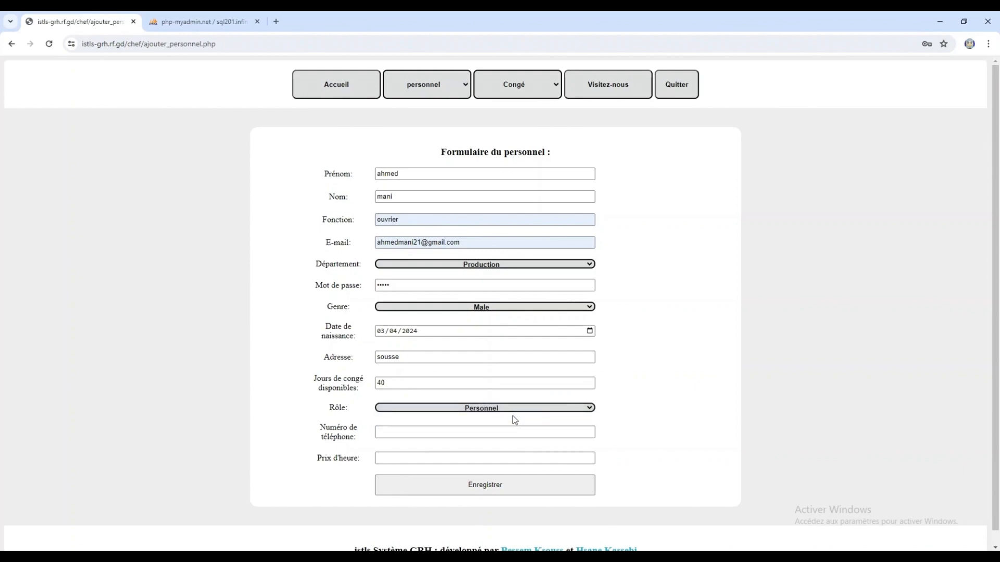
{"action": "left_click", "coordinate": [460, 431]}
{"action": "type", "text": "50422450"}
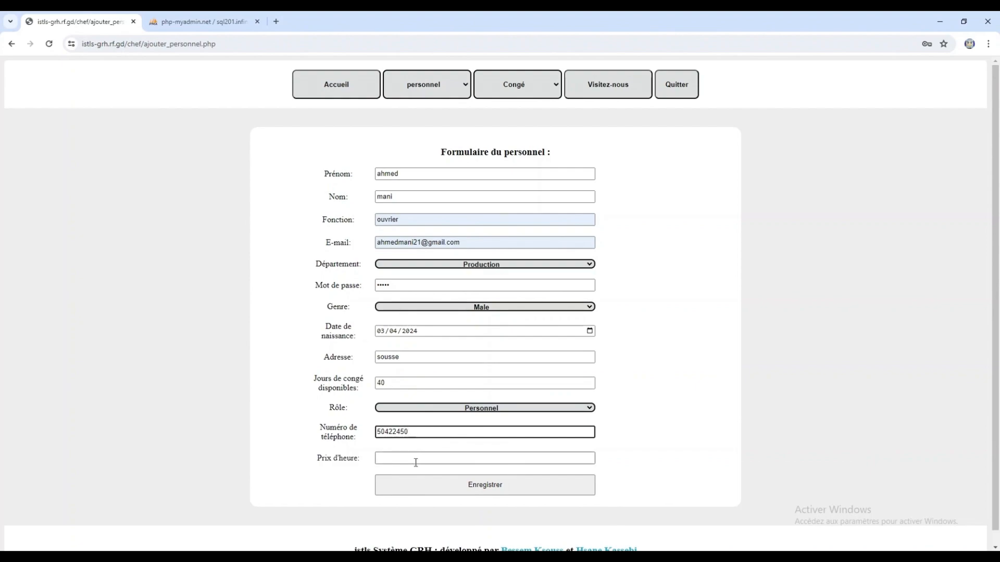
{"action": "left_click", "coordinate": [416, 463]}
{"action": "type", "text": "3"}
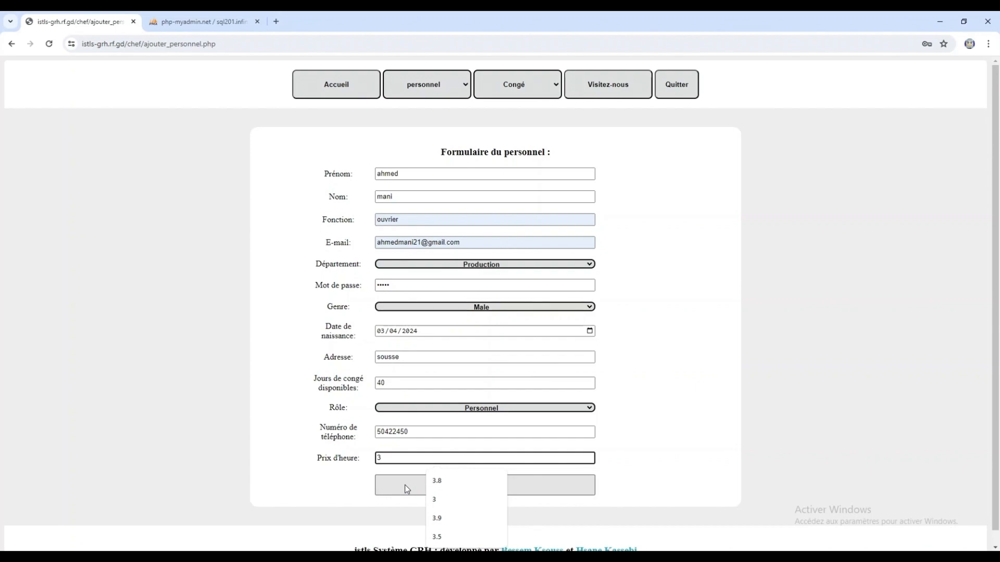
{"action": "left_click", "coordinate": [364, 495]}
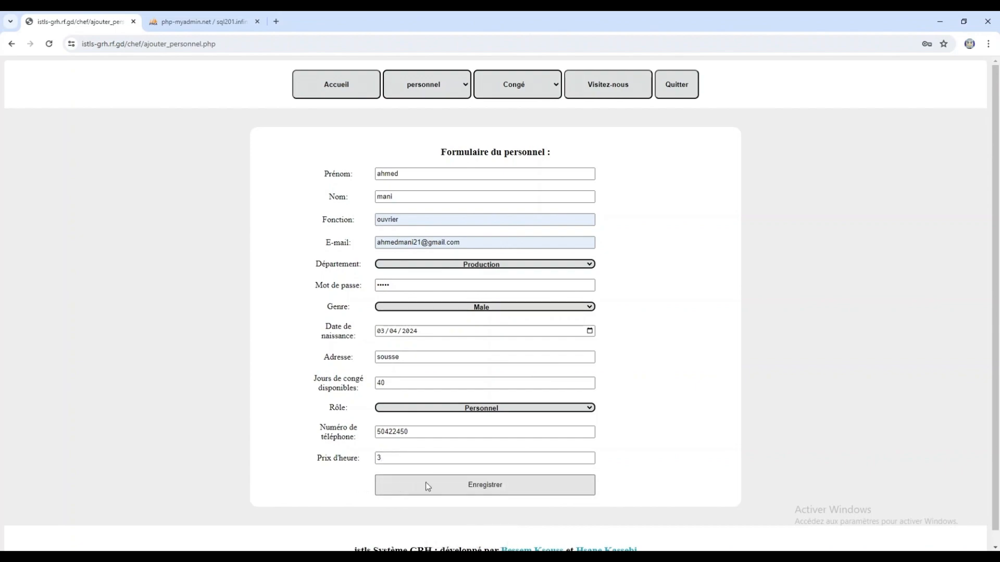
{"action": "left_click", "coordinate": [457, 485]}
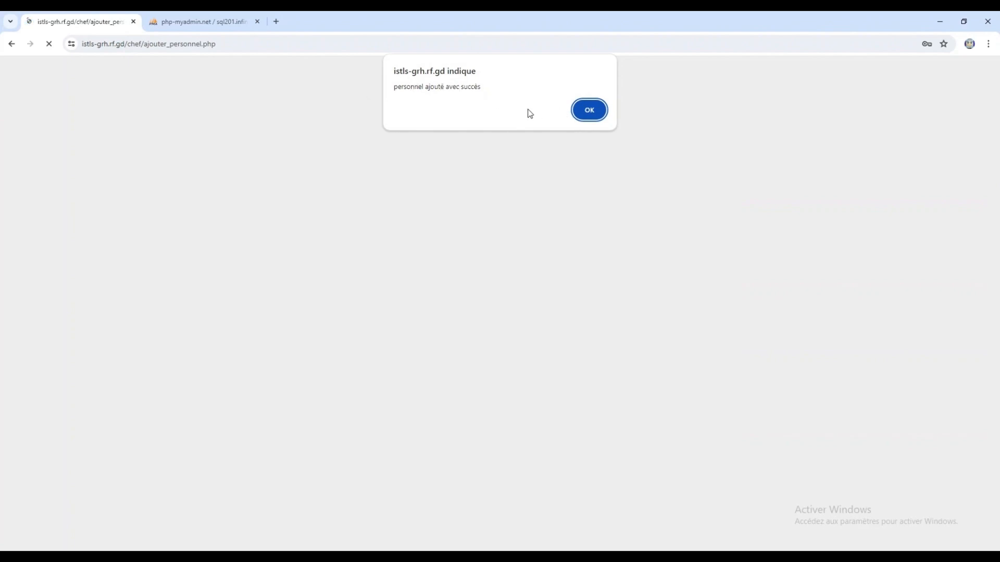
- Acknowledge the save, view the employee list, and briefly open the first employee's edit form
{"action": "left_click", "coordinate": [592, 110]}
{"action": "left_click", "coordinate": [459, 90]}
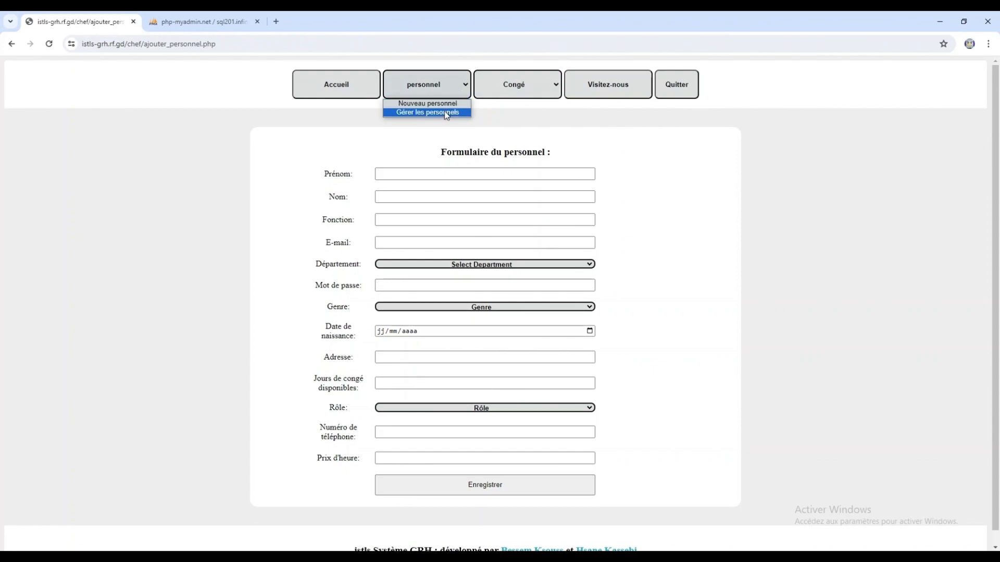
{"action": "left_click", "coordinate": [446, 112]}
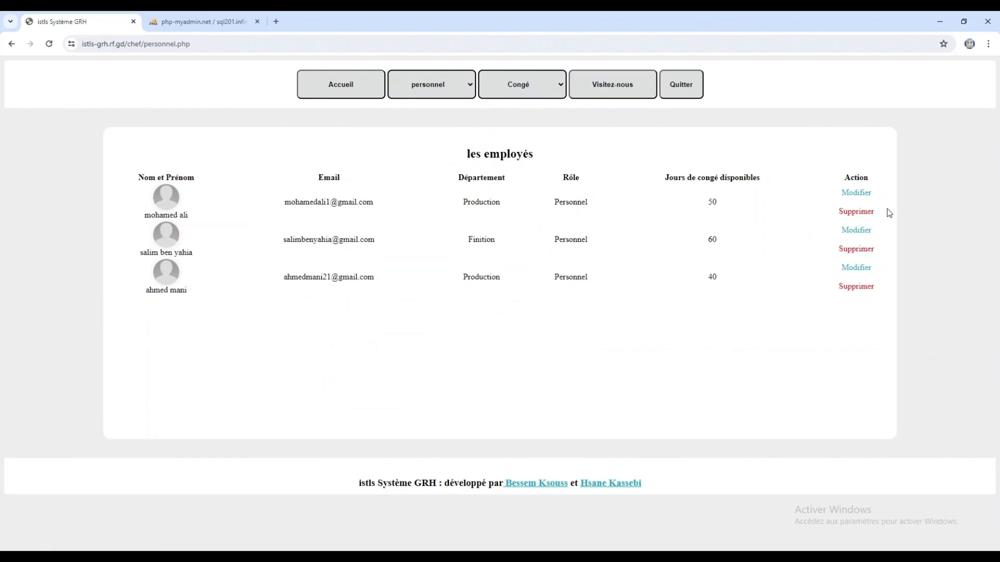
{"action": "left_click", "coordinate": [866, 198]}
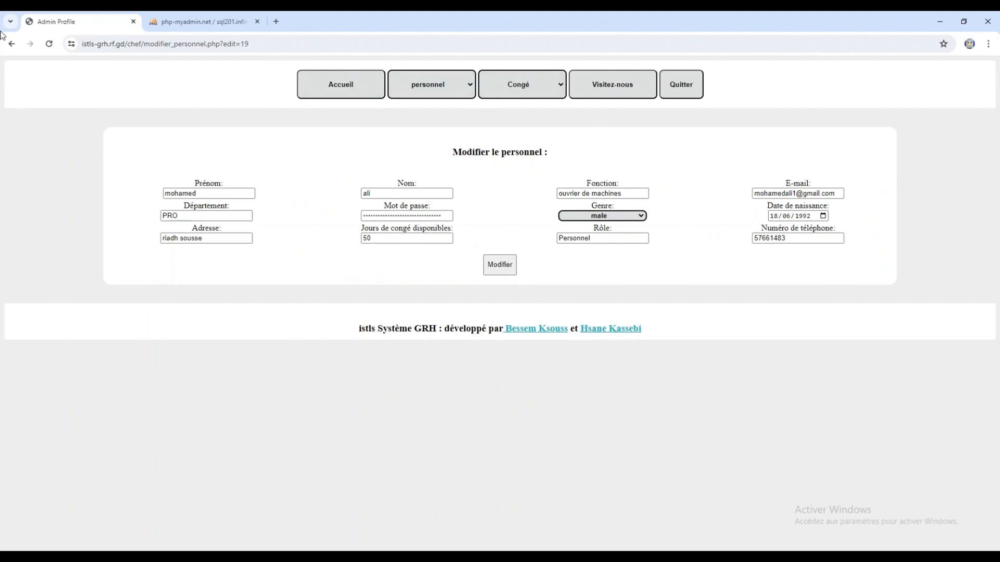
{"action": "left_click", "coordinate": [12, 44]}
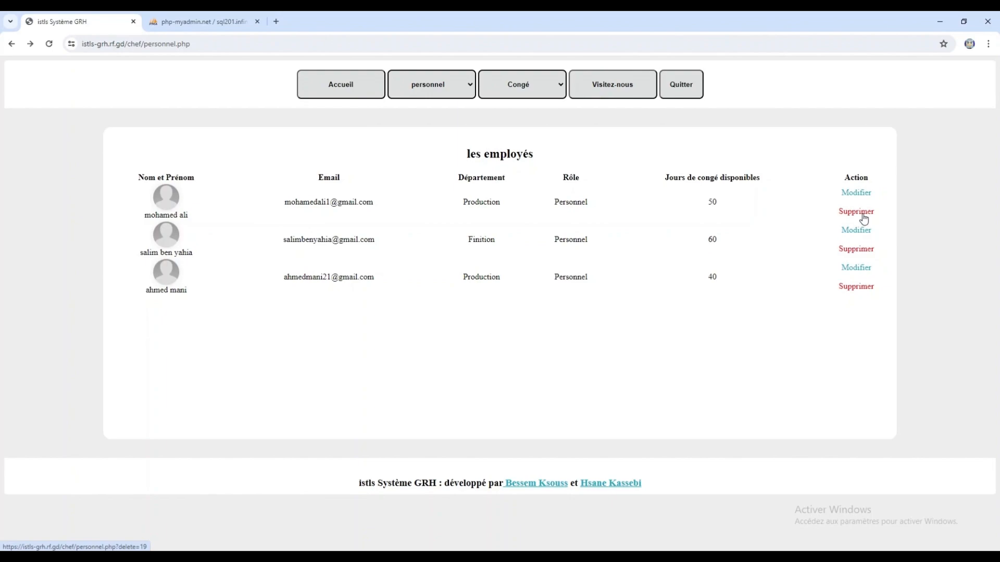
- Delete the third employee, the new Production worker, confirming and dismissing both prompts
{"action": "left_click", "coordinate": [860, 292]}
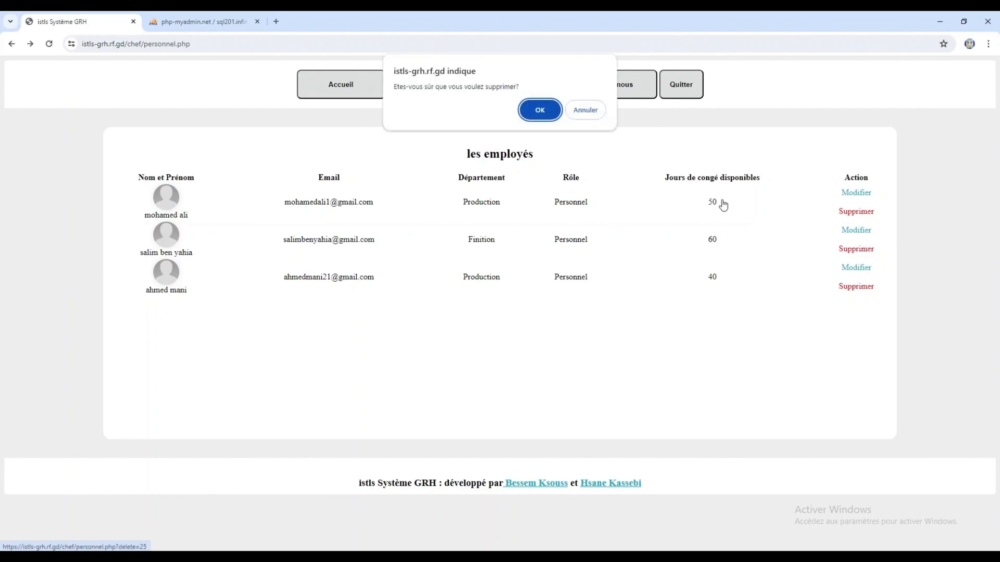
{"action": "left_click", "coordinate": [540, 111]}
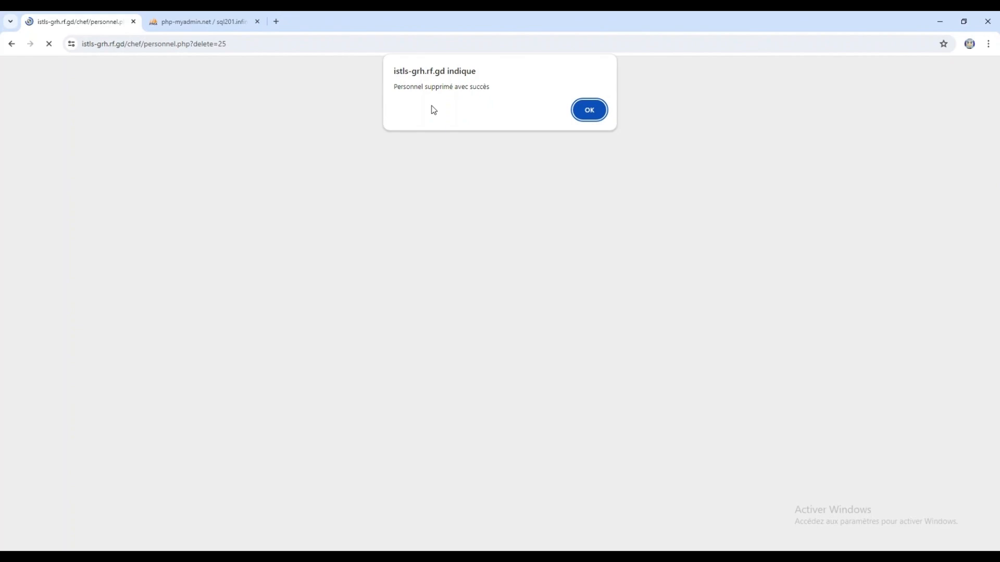
{"action": "left_click", "coordinate": [575, 110]}
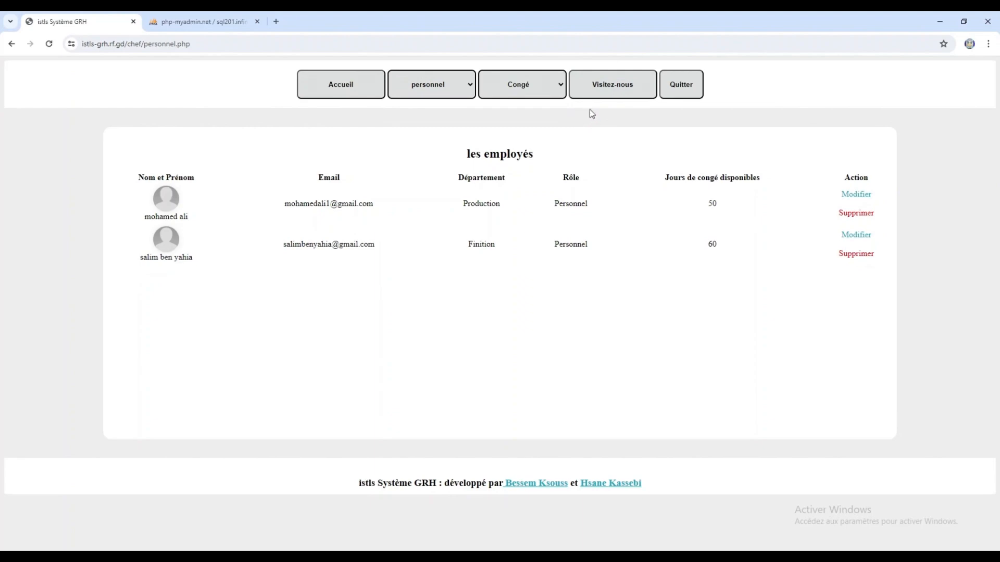
{"action": "mouse_move", "coordinate": [553, 88]}
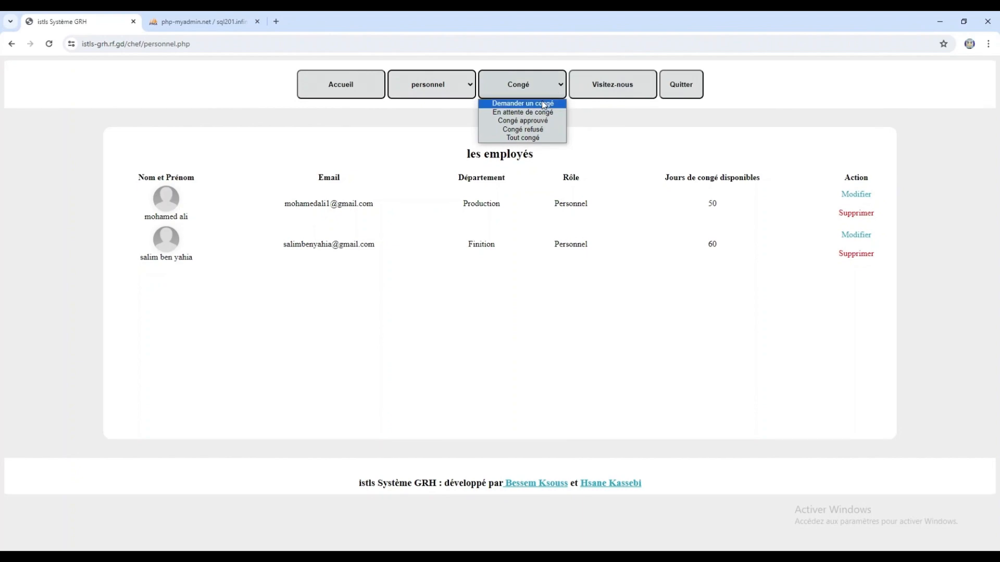
- View the Demander un congé, En attente and Congé approuvé leave pages
{"action": "left_click", "coordinate": [544, 105]}
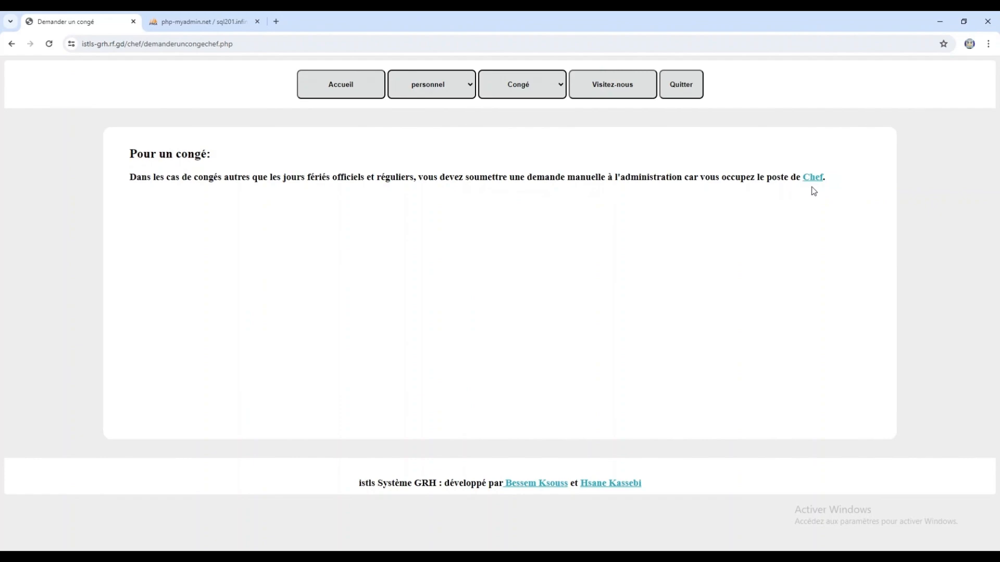
{"action": "left_click", "coordinate": [544, 96]}
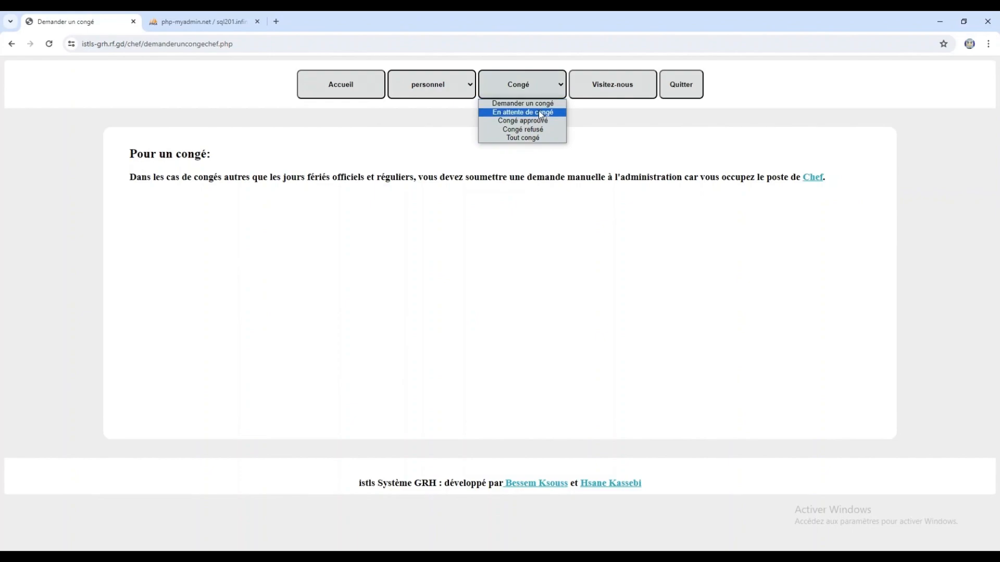
{"action": "left_click", "coordinate": [542, 113]}
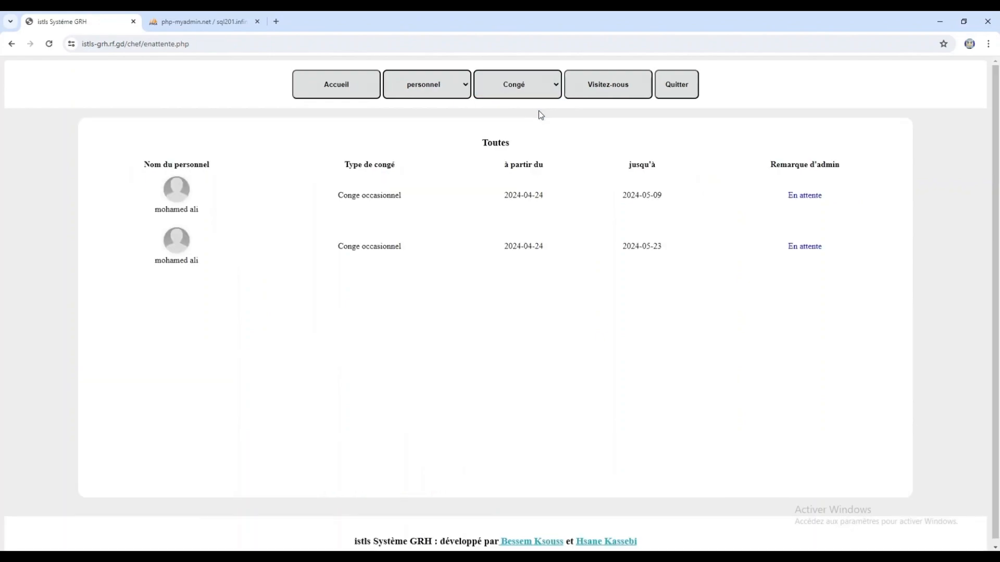
{"action": "left_click", "coordinate": [540, 95]}
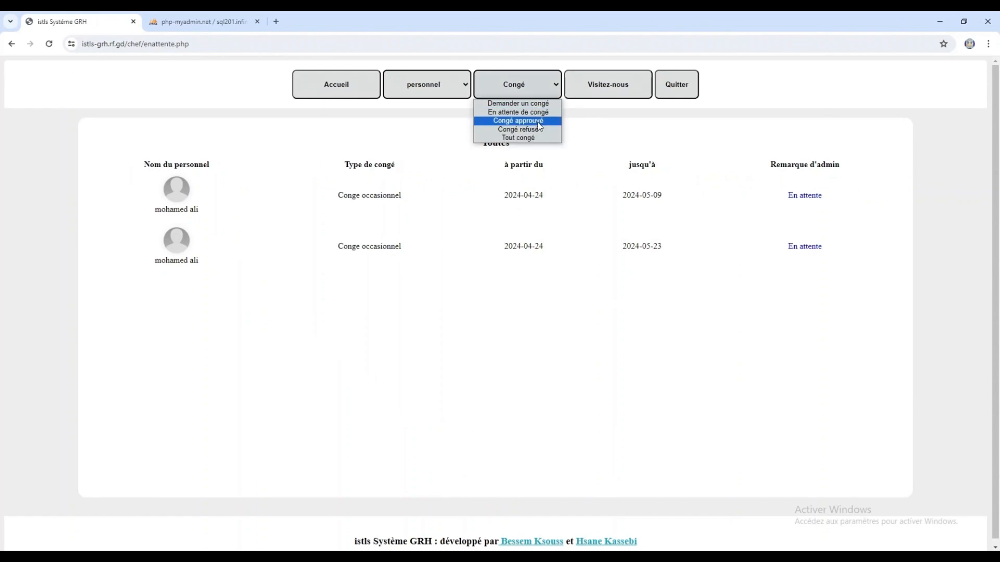
{"action": "left_click", "coordinate": [539, 125]}
- View the Congé refusé and Tout congé pages, then switch to phpMyAdmin
{"action": "left_click", "coordinate": [545, 95]}
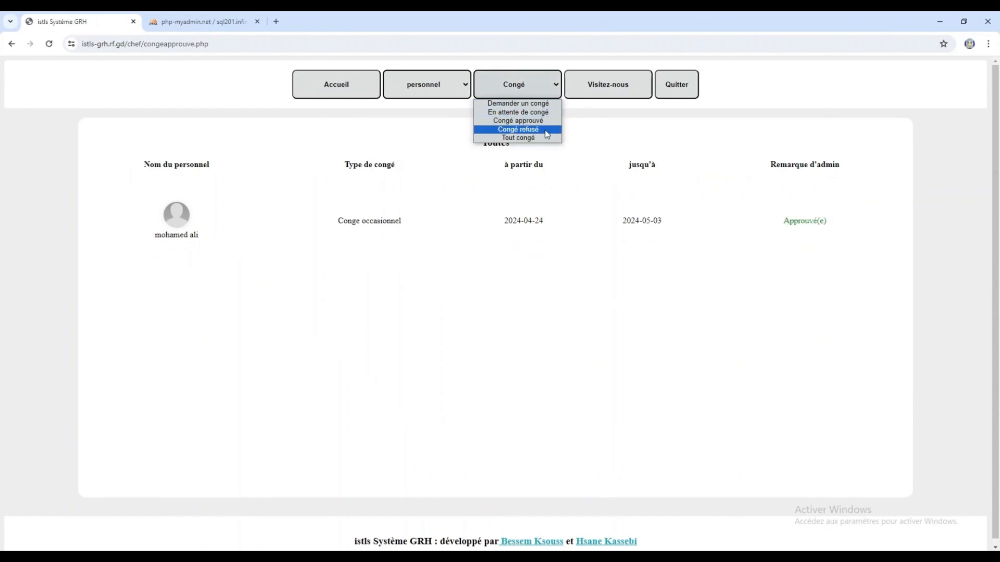
{"action": "left_click", "coordinate": [547, 129]}
{"action": "left_click", "coordinate": [541, 91]}
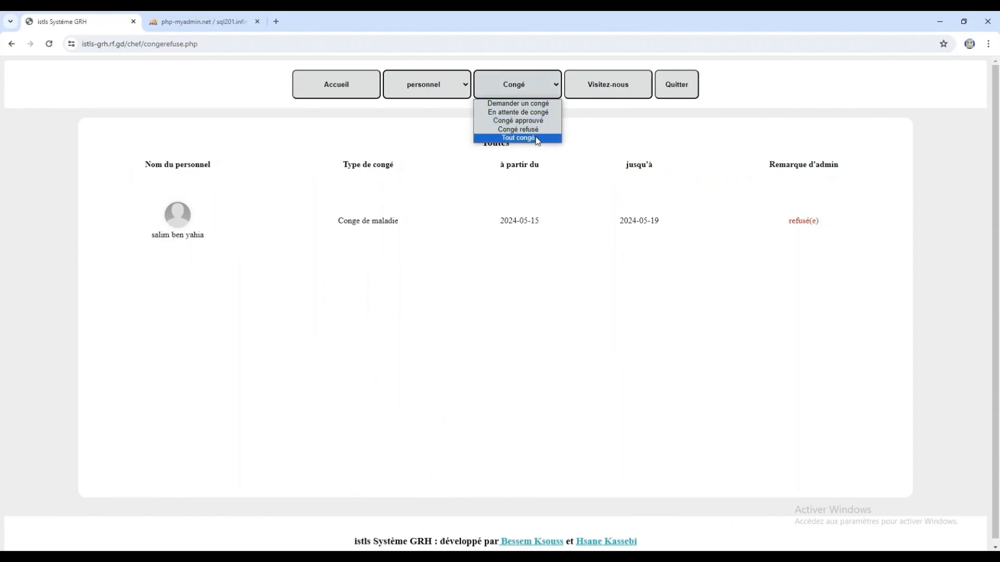
{"action": "left_click", "coordinate": [536, 138]}
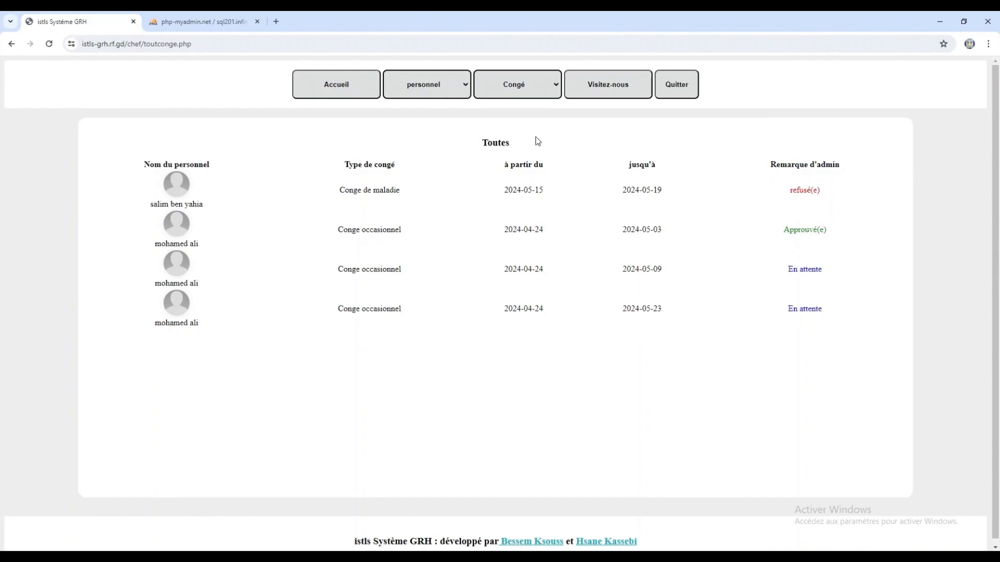
{"action": "left_click", "coordinate": [203, 22]}
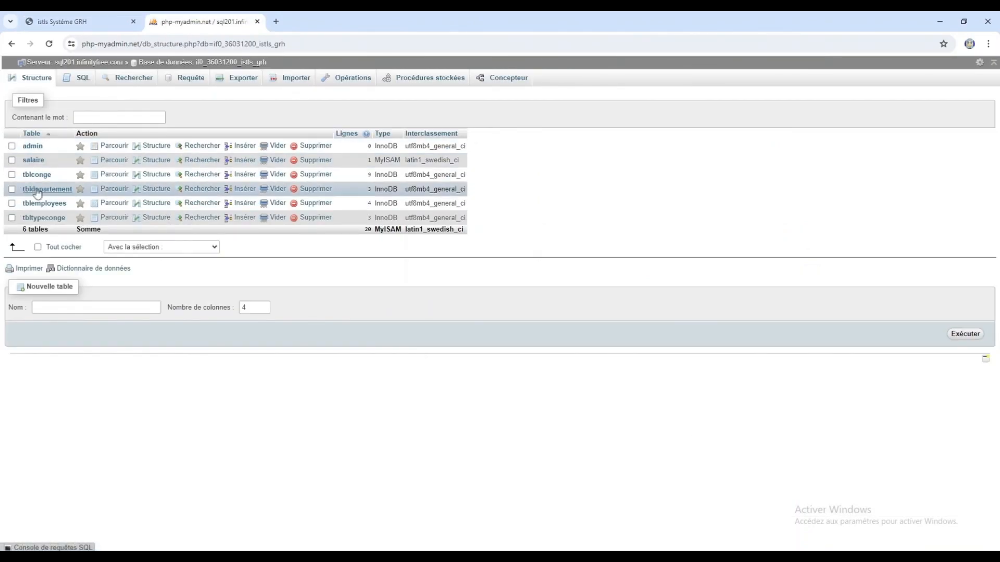
- Browse the salaire, tblconge and tbldepartement tables in phpMyAdmin
{"action": "left_click", "coordinate": [29, 161]}
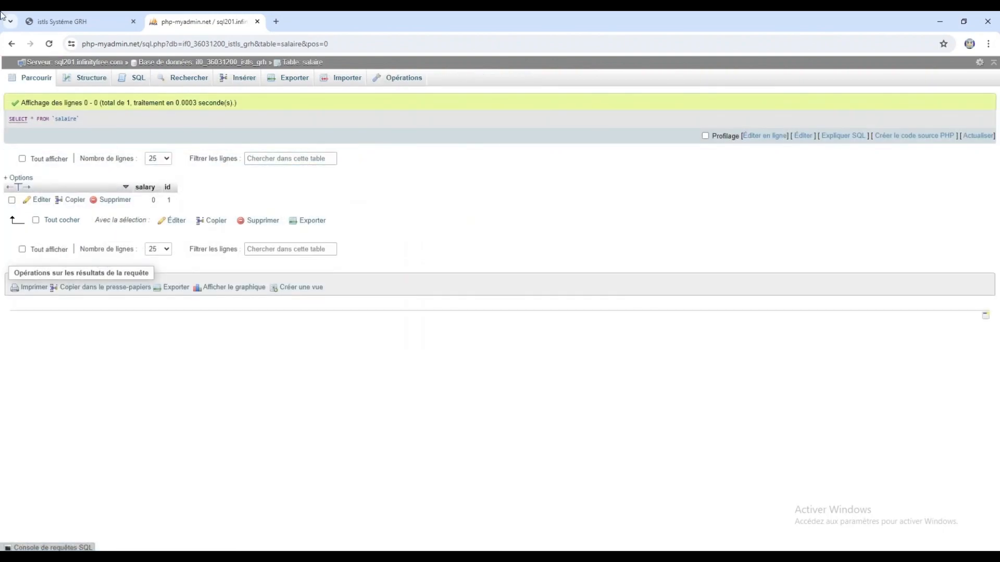
{"action": "left_click", "coordinate": [12, 44]}
{"action": "left_click", "coordinate": [40, 175]}
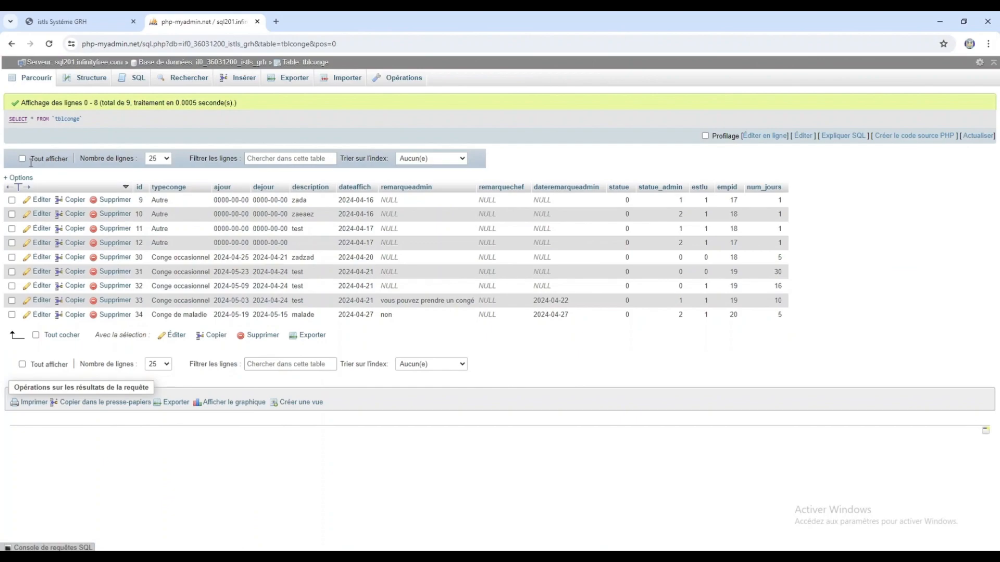
{"action": "left_click", "coordinate": [11, 43]}
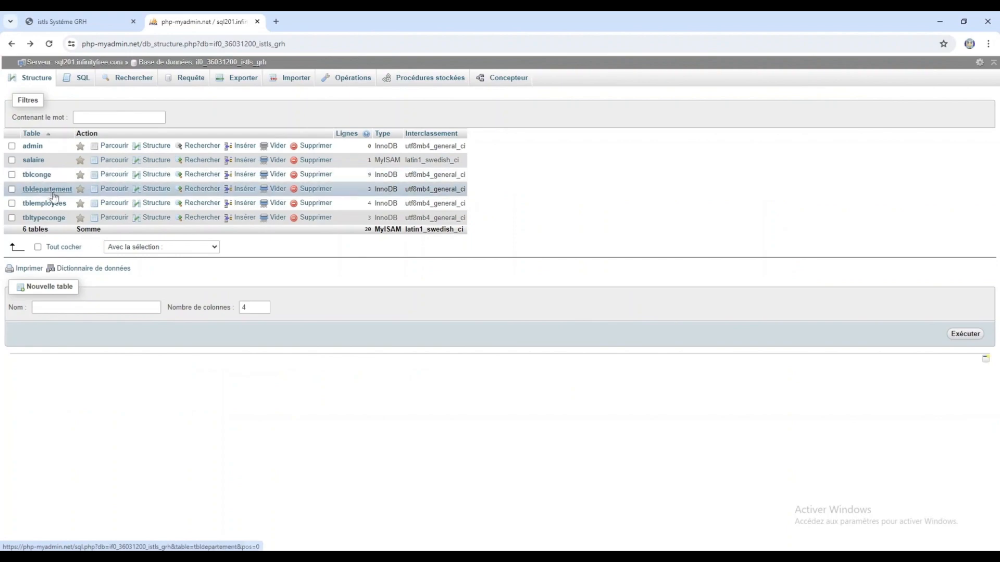
{"action": "left_click", "coordinate": [56, 189]}
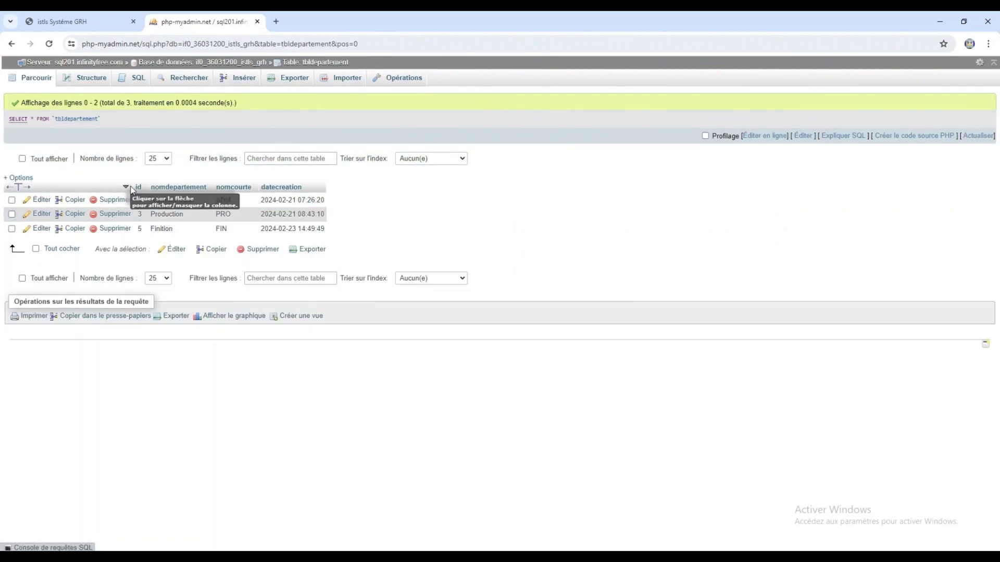
{"action": "left_click", "coordinate": [12, 44]}
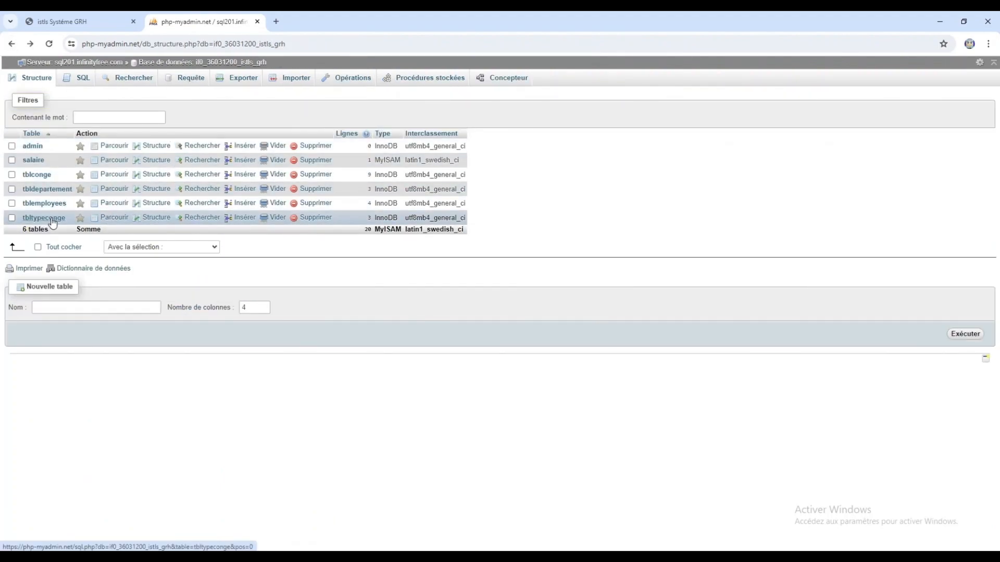
- Browse the tbltypeconge and tblemployees tables, then return to the GRH all-leave page
{"action": "left_click", "coordinate": [52, 220]}
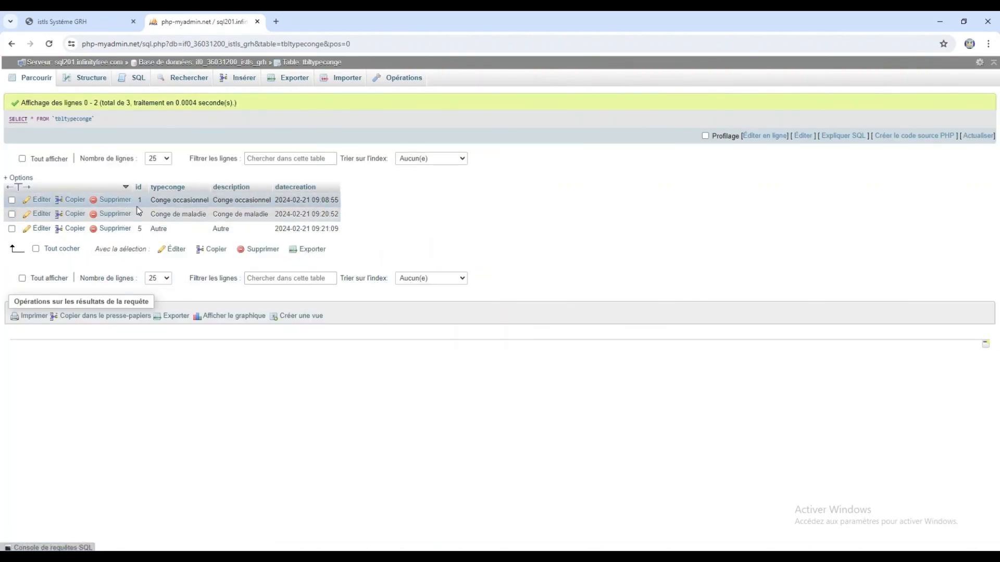
{"action": "left_click", "coordinate": [11, 44]}
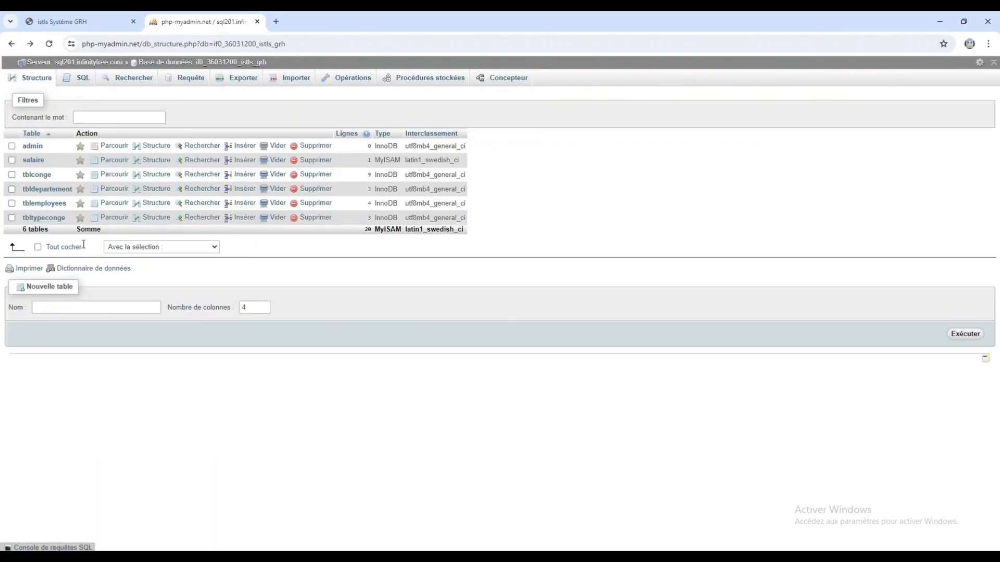
{"action": "left_click", "coordinate": [57, 204]}
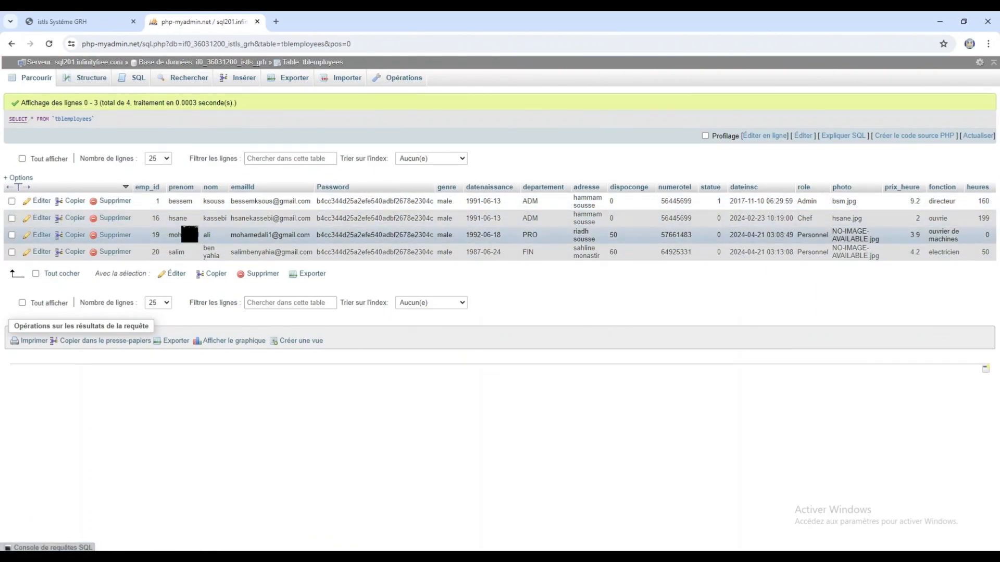
{"action": "left_click", "coordinate": [79, 22]}
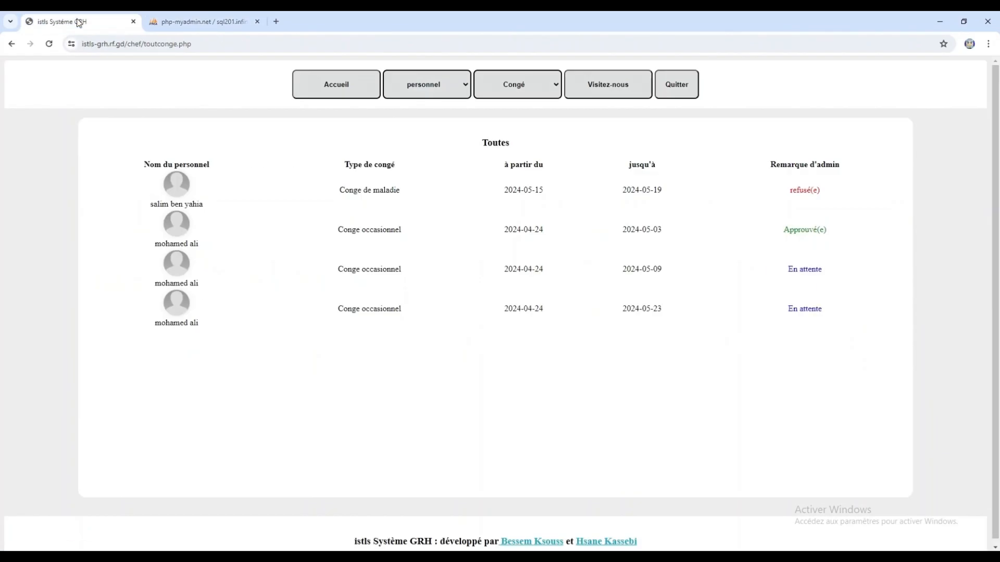
- Return the app to the Accueil dashboard and scroll through ajouter_personnel.php in VS Code
{"action": "left_click", "coordinate": [373, 90]}
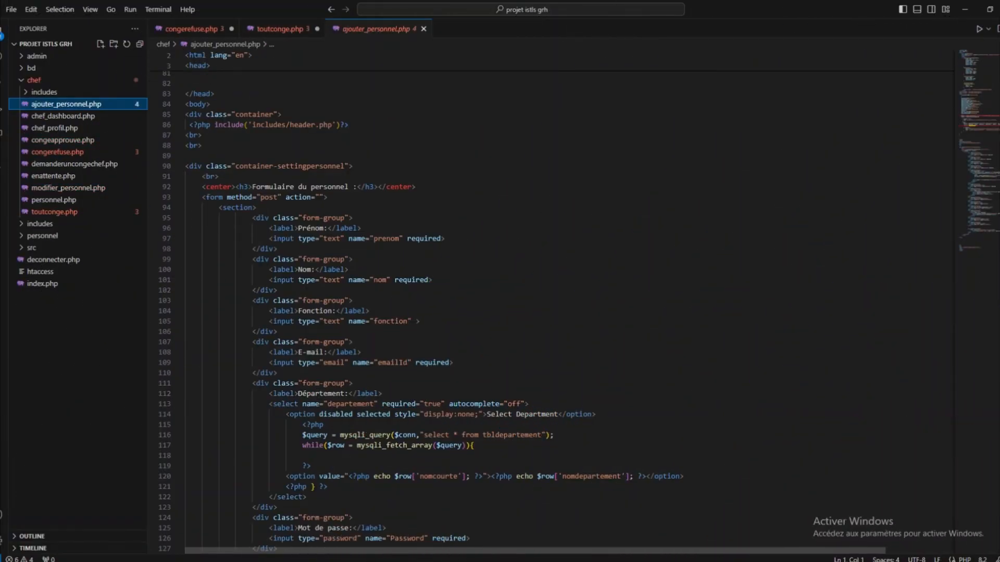
{"action": "scroll", "coordinate": [520, 313], "scroll_direction": "down", "scroll_amount": 9}
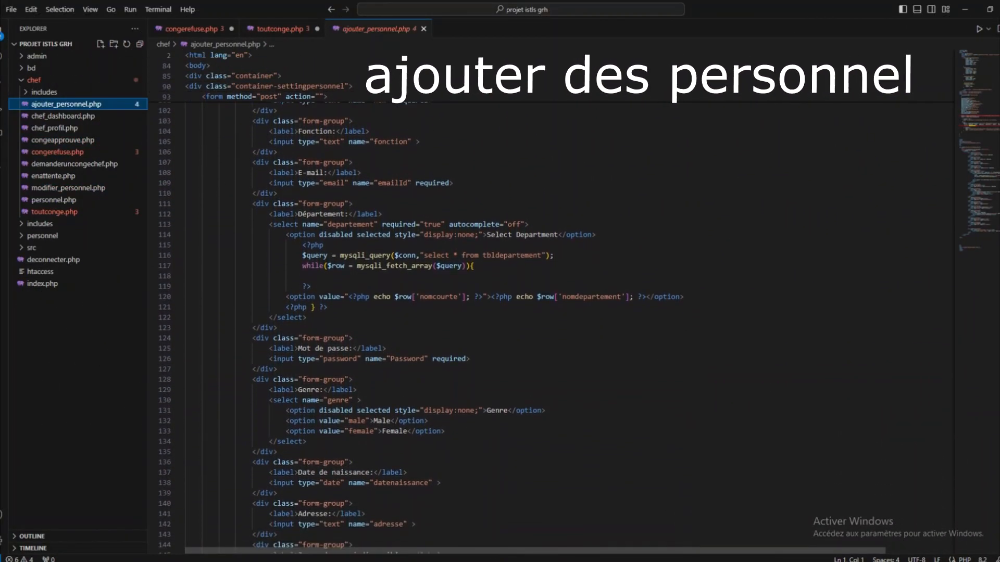
{"action": "scroll", "coordinate": [521, 313], "scroll_direction": "down", "scroll_amount": 10}
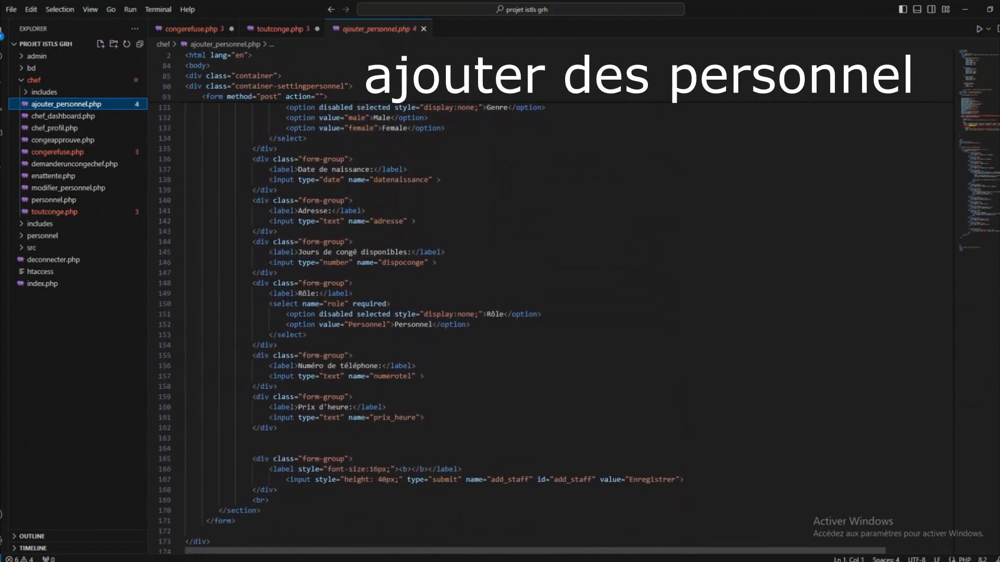
{"action": "scroll", "coordinate": [521, 312], "scroll_direction": "down", "scroll_amount": 5}
- Open personnel.php and scroll through the employee-list code
{"action": "left_click", "coordinate": [54, 199]}
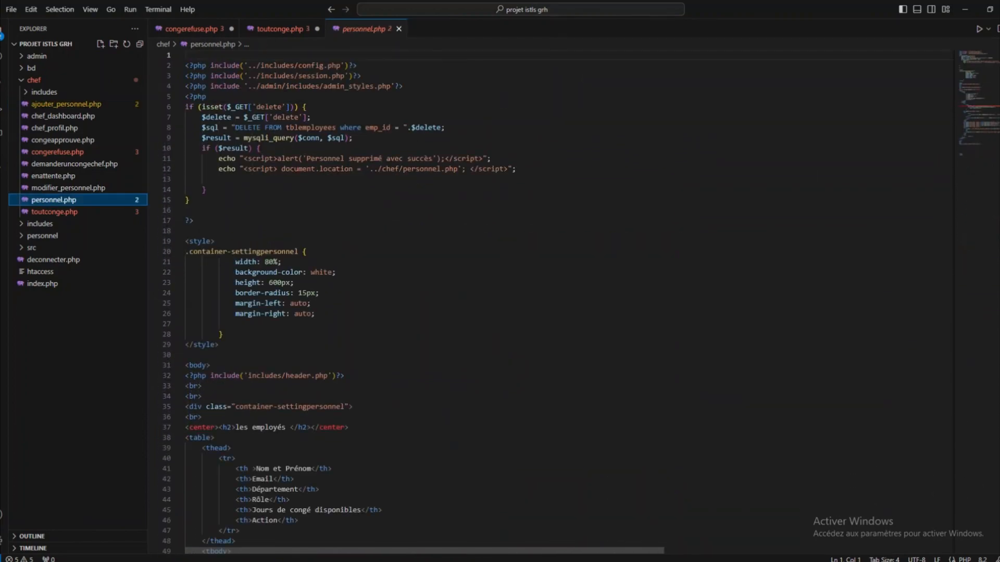
{"action": "scroll", "coordinate": [520, 312], "scroll_direction": "down", "scroll_amount": 5}
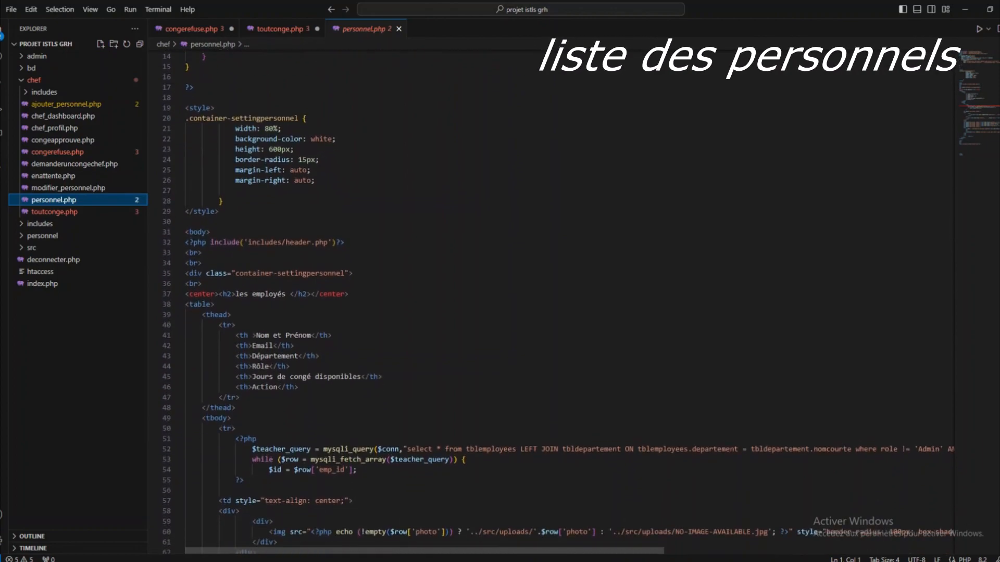
{"action": "scroll", "coordinate": [521, 312], "scroll_direction": "down", "scroll_amount": 9}
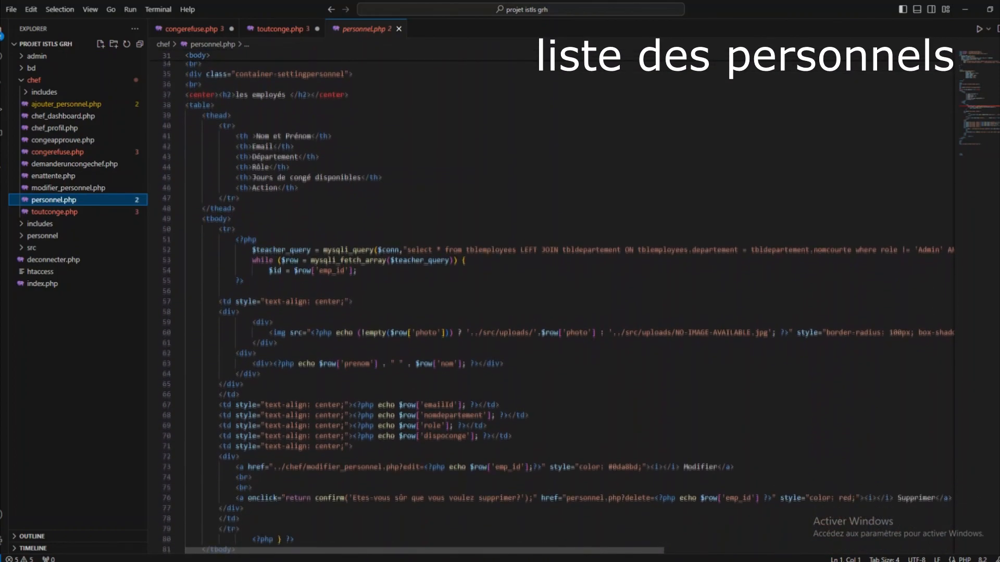
{"action": "scroll", "coordinate": [520, 313], "scroll_direction": "down", "scroll_amount": 9}
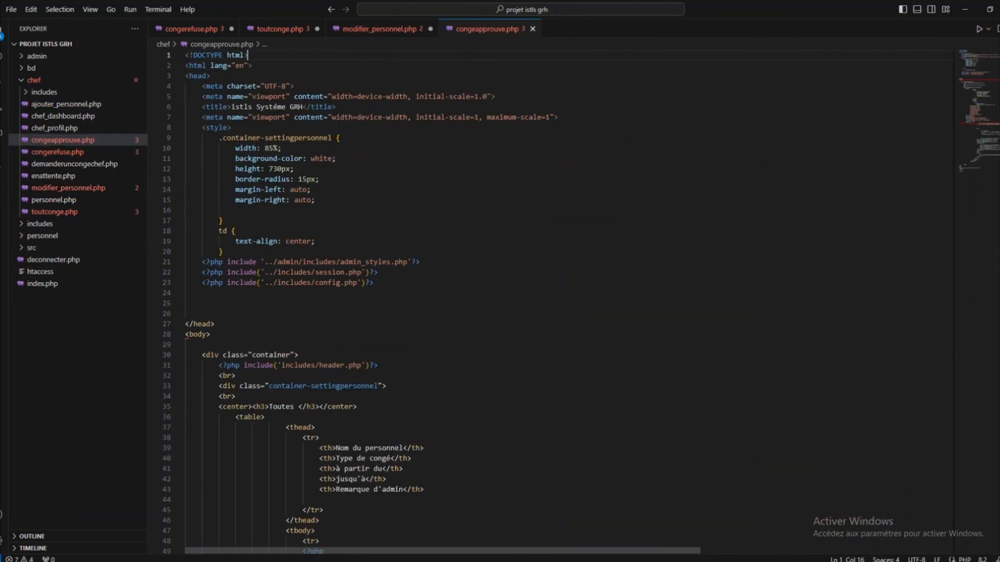
{"action": "scroll", "coordinate": [520, 312], "scroll_direction": "down", "scroll_amount": 8}
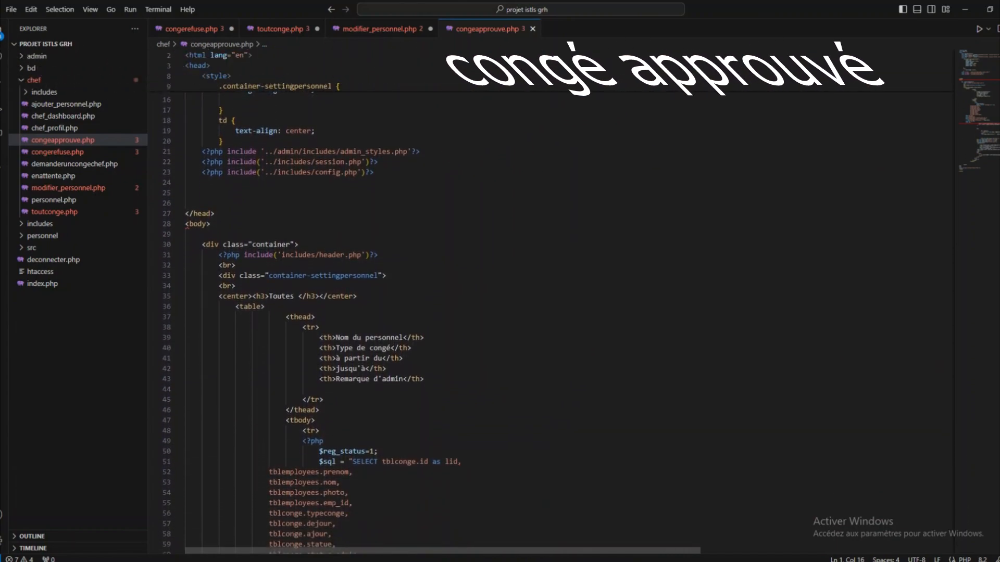
- Finish scrolling congeapprouve.php, then open congerefuse.php and read through its code
{"action": "scroll", "coordinate": [521, 312], "scroll_direction": "down", "scroll_amount": 9}
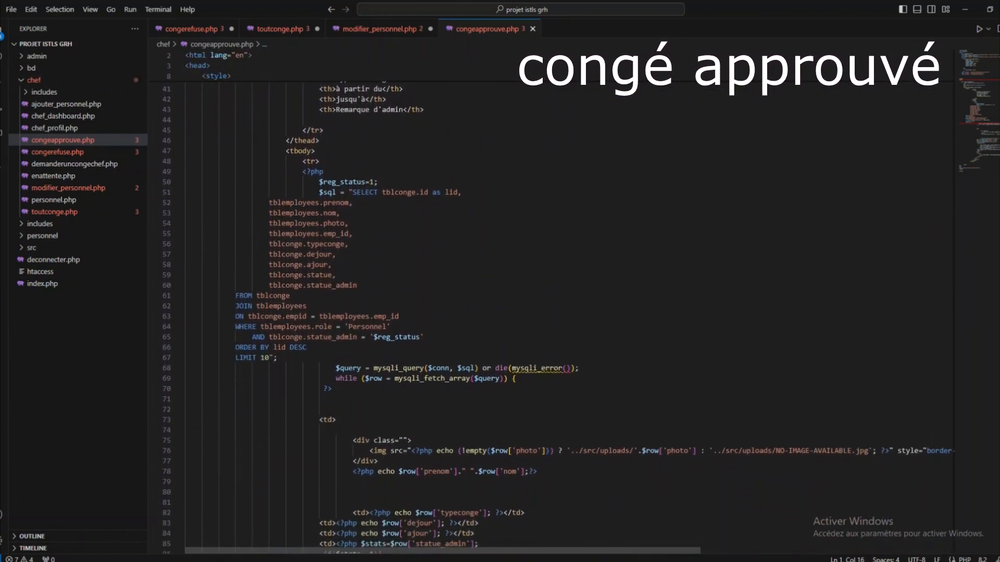
{"action": "scroll", "coordinate": [521, 313], "scroll_direction": "down", "scroll_amount": 8}
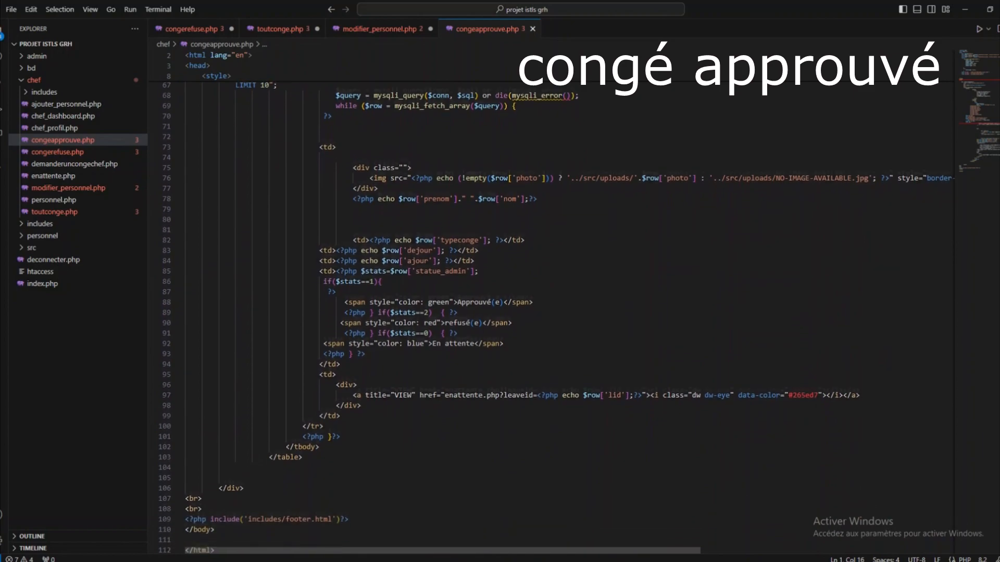
{"action": "left_click", "coordinate": [57, 152]}
{"action": "scroll", "coordinate": [520, 312], "scroll_direction": "down", "scroll_amount": 5}
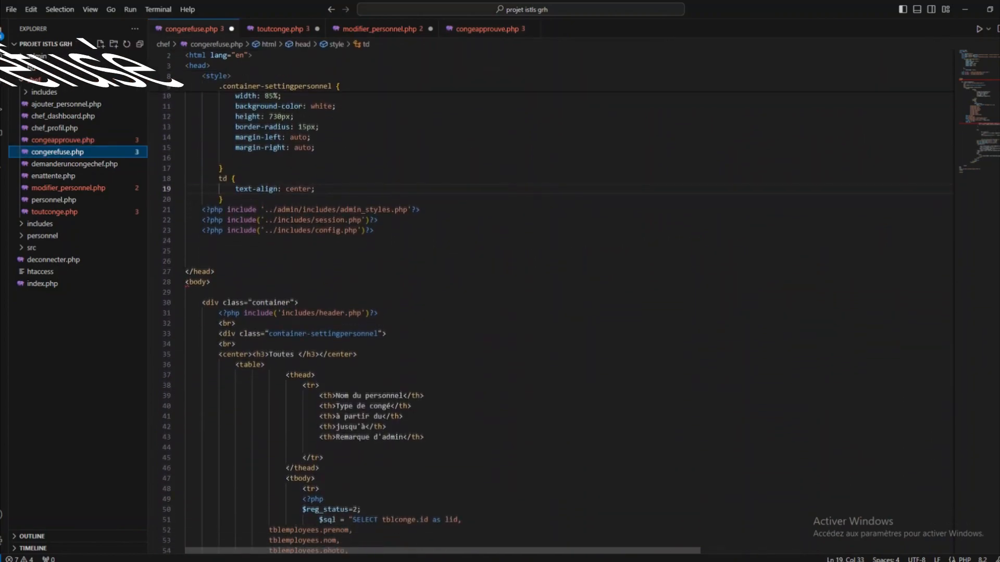
{"action": "scroll", "coordinate": [521, 312], "scroll_direction": "down", "scroll_amount": 9}
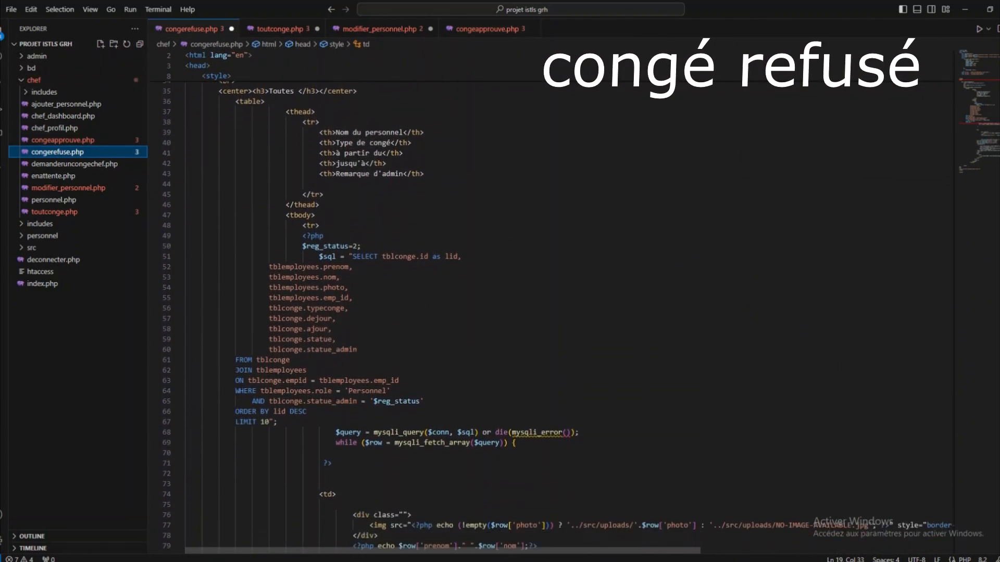
{"action": "scroll", "coordinate": [521, 312], "scroll_direction": "down", "scroll_amount": 7}
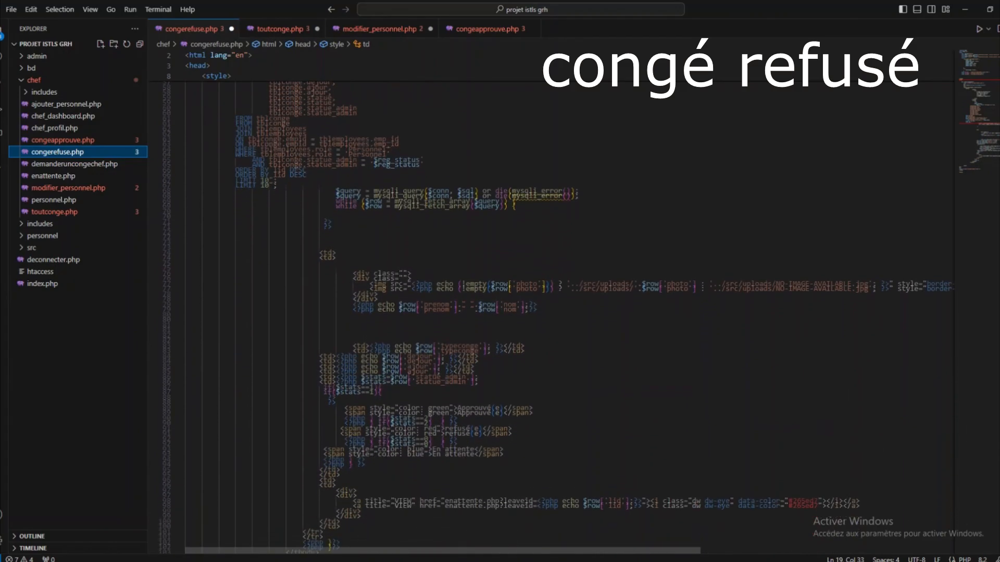
{"action": "scroll", "coordinate": [520, 312], "scroll_direction": "down", "scroll_amount": 6}
- Open toutconge.php and scroll through the all-leave page code
{"action": "left_click", "coordinate": [54, 211]}
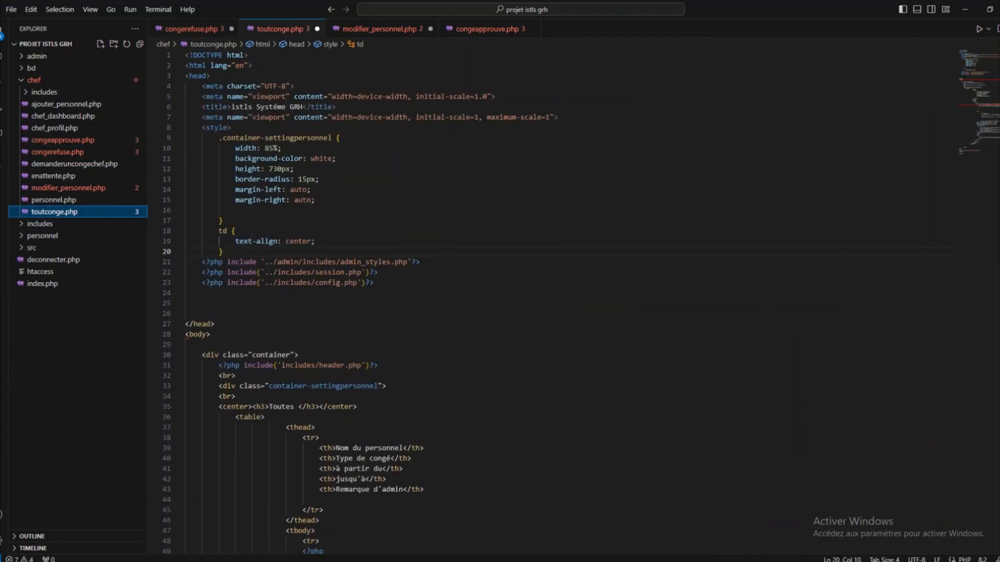
{"action": "scroll", "coordinate": [520, 312], "scroll_direction": "down", "scroll_amount": 10}
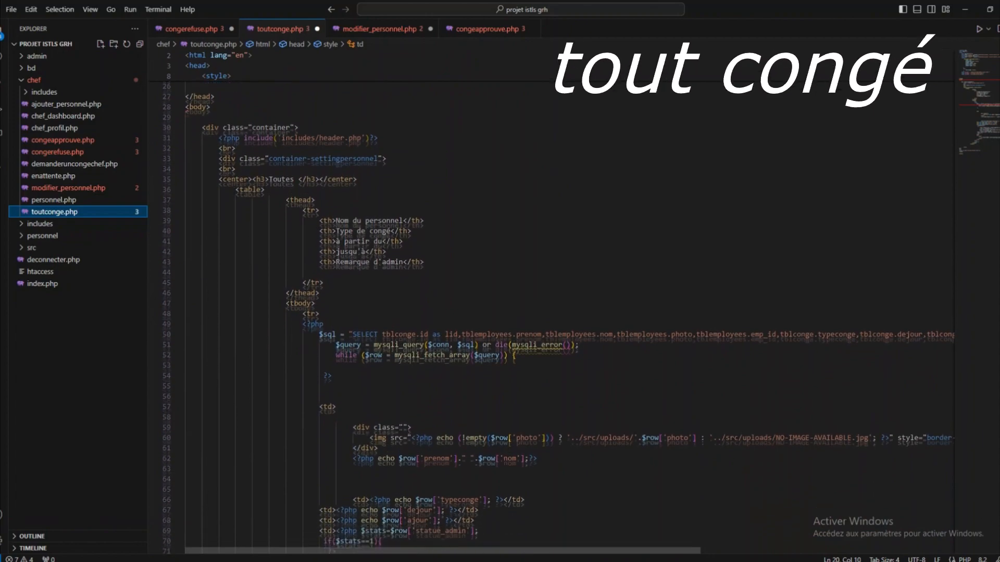
{"action": "scroll", "coordinate": [520, 312], "scroll_direction": "down", "scroll_amount": 10}
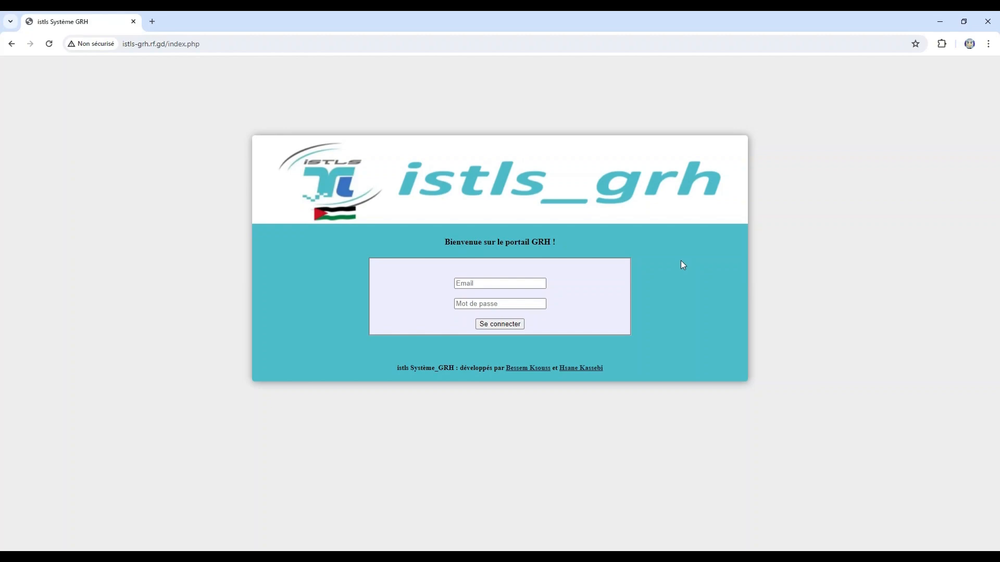
- Log in with the saved admin e-mail and the account password, then scroll the dashboard
{"action": "left_click", "coordinate": [518, 284]}
{"action": "left_click", "coordinate": [516, 306]}
{"action": "left_click", "coordinate": [513, 307]}
{"action": "type", "text": "•"}
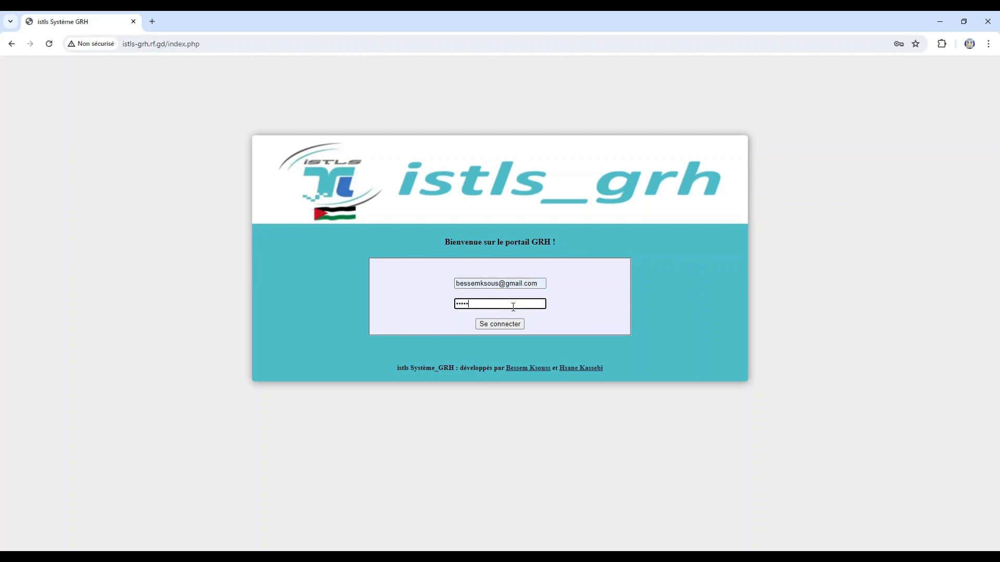
{"action": "left_click", "coordinate": [518, 322]}
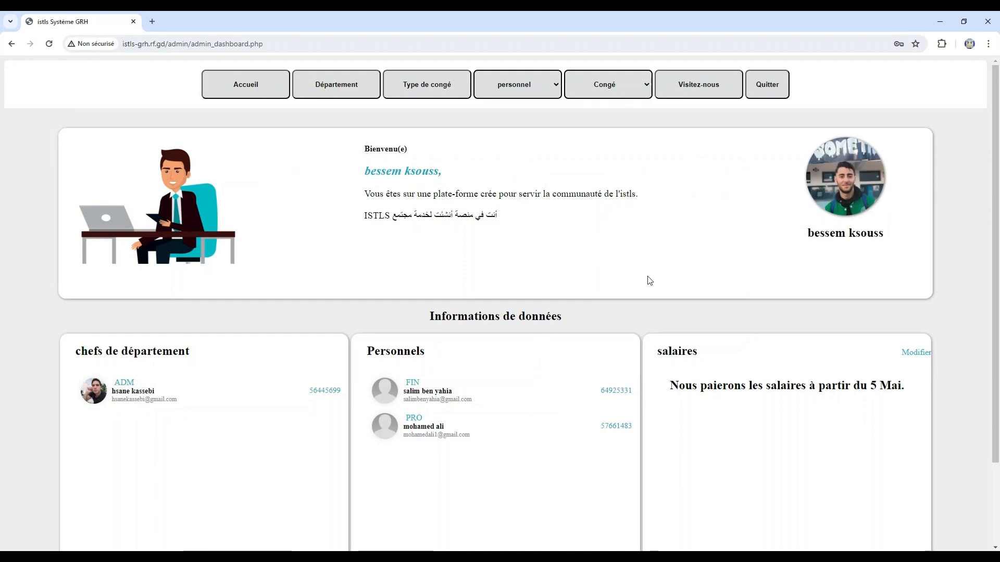
{"action": "scroll", "coordinate": [649, 280], "scroll_direction": "down", "scroll_amount": 2}
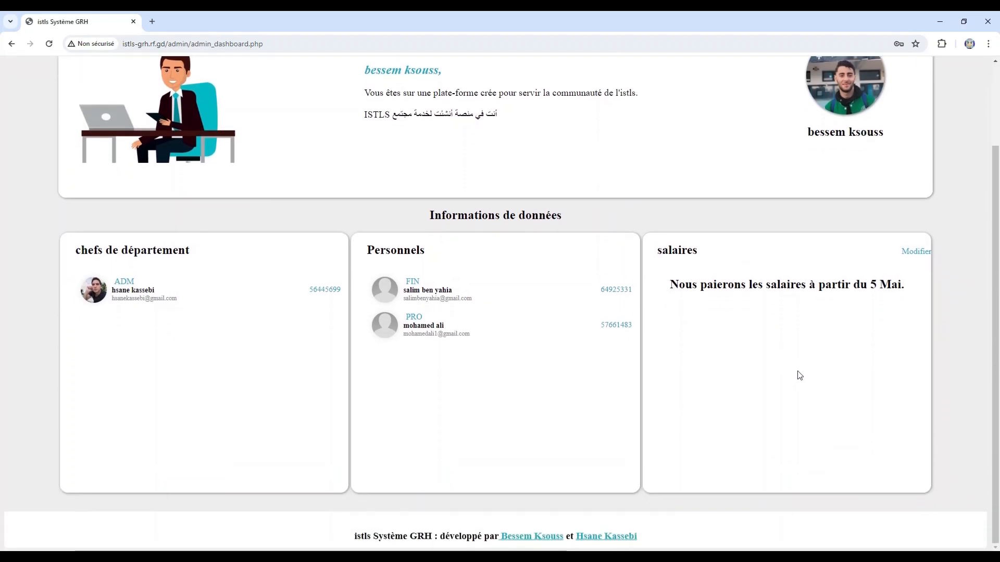
- Open the salaries page and highlight the Prix D'heure and Les Heures columns
{"action": "left_click", "coordinate": [923, 261]}
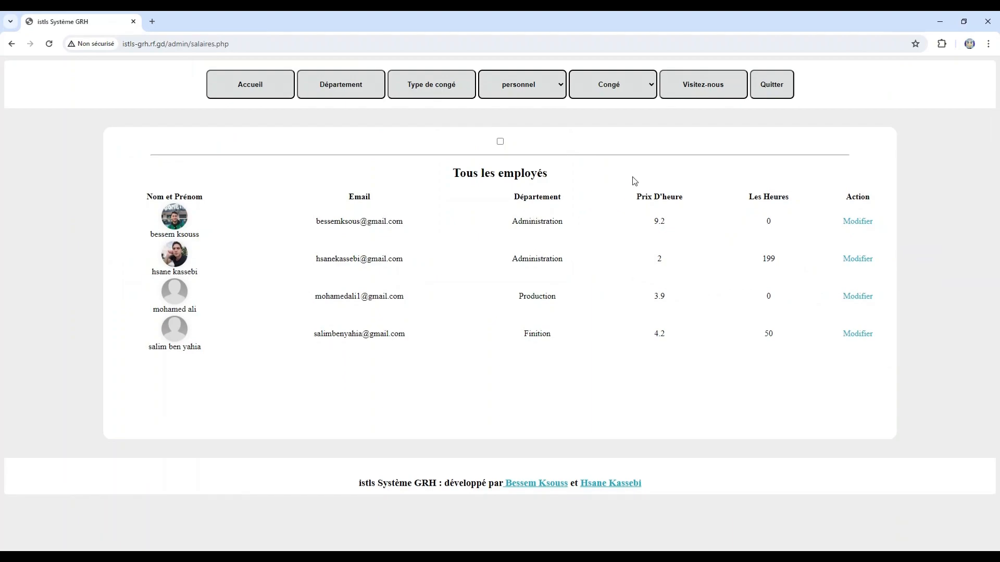
{"action": "left_click_drag", "start_coordinate": [682, 198], "coordinate": [625, 201]}
{"action": "left_click_drag", "start_coordinate": [788, 198], "coordinate": [755, 200]}
- Set the first employee's Les Heures to 160, save, then tick the show-salaries checkbox
{"action": "left_click", "coordinate": [861, 223]}
{"action": "left_click", "coordinate": [705, 194]}
{"action": "type", "text": "160"}
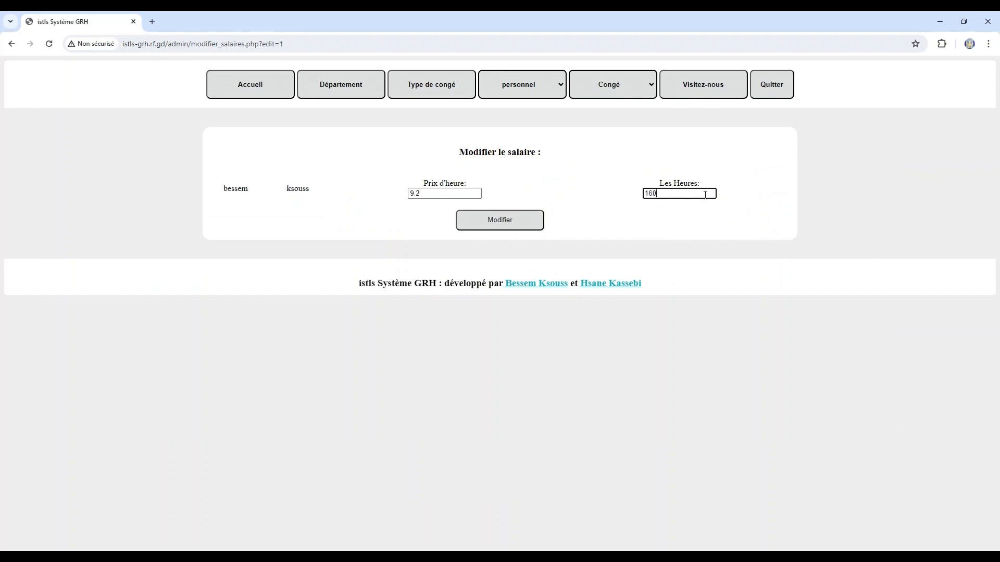
{"action": "left_click", "coordinate": [509, 219]}
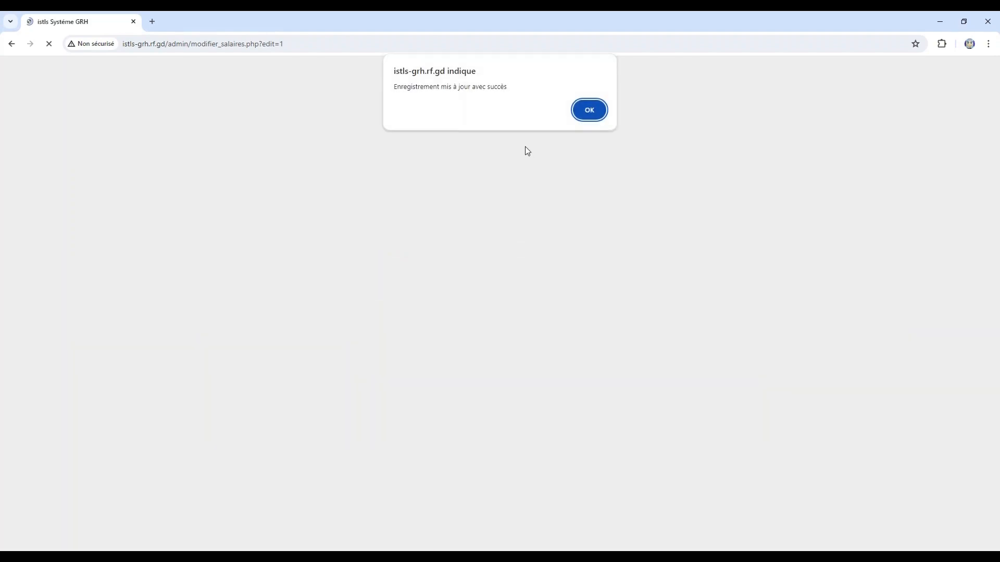
{"action": "left_click", "coordinate": [590, 109]}
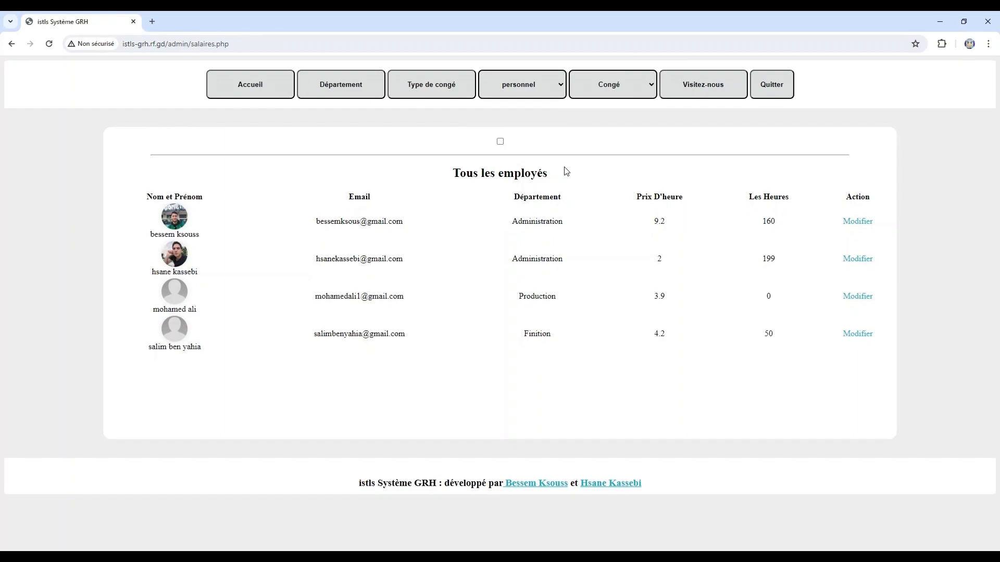
{"action": "left_click", "coordinate": [500, 142]}
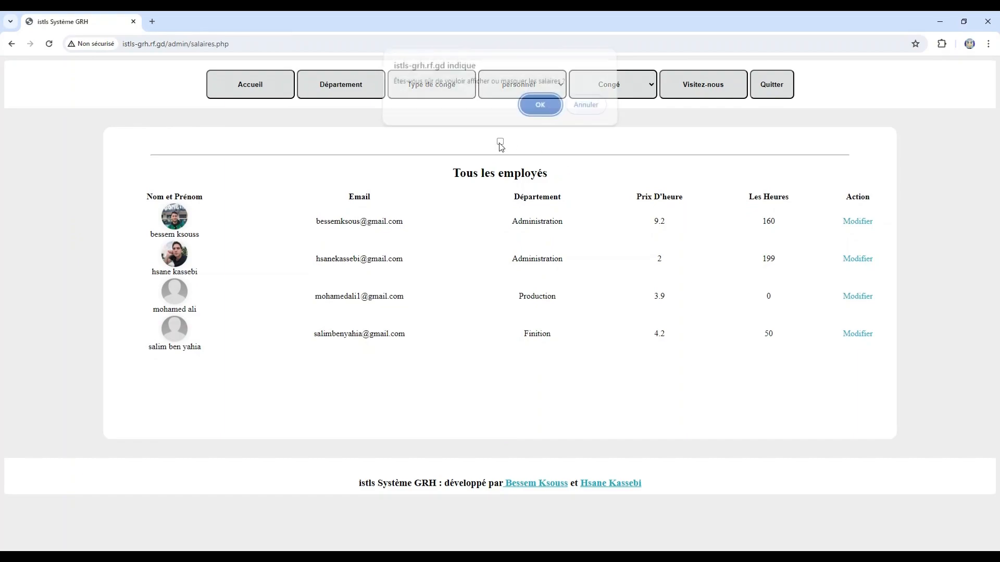
- Confirm showing salaries and check the dashboard's Avril pay breakdown with net 1.144.496 DT
{"action": "left_click", "coordinate": [547, 114]}
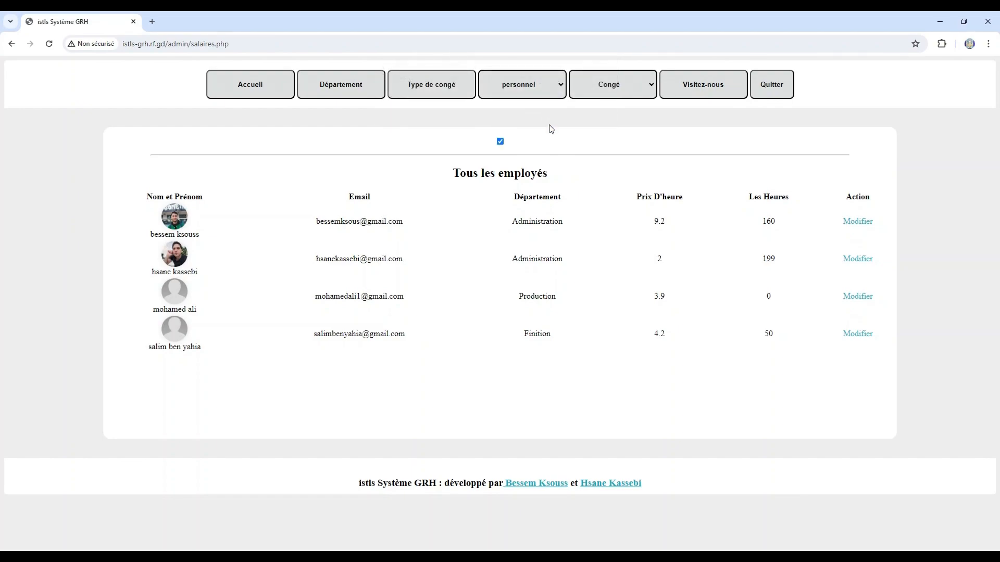
{"action": "left_click", "coordinate": [263, 90]}
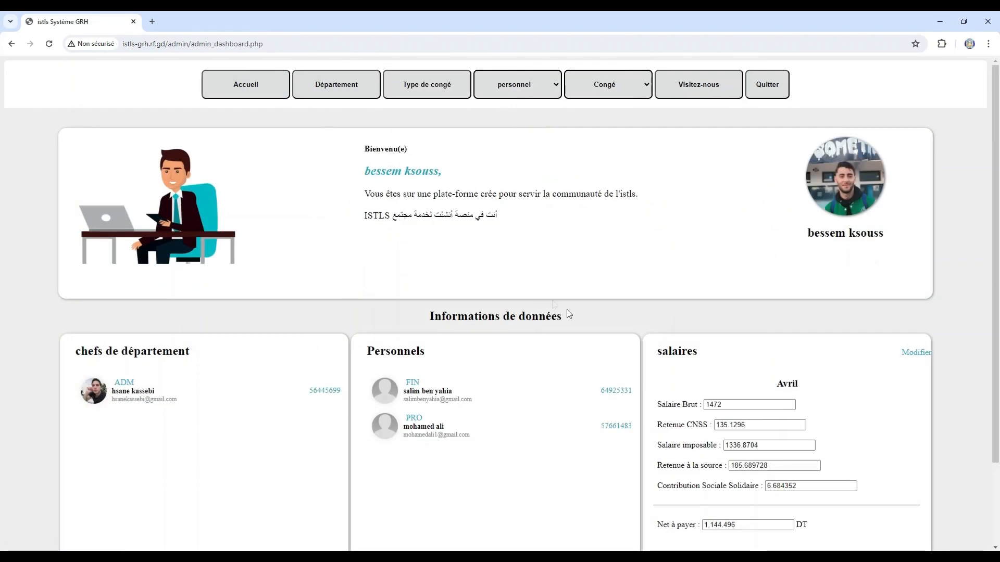
{"action": "scroll", "coordinate": [723, 366], "scroll_direction": "down", "scroll_amount": 2}
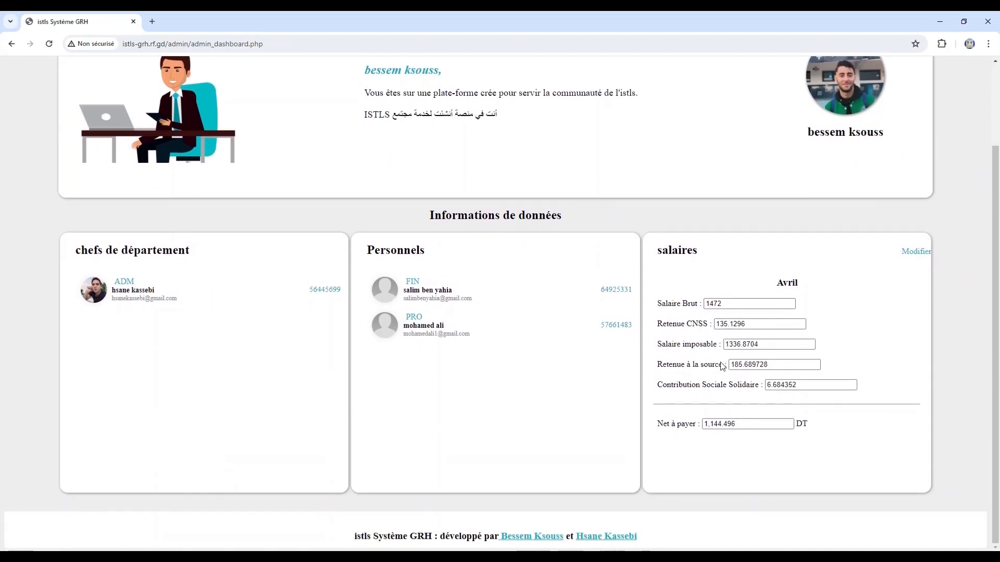
{"action": "left_click_drag", "start_coordinate": [802, 285], "coordinate": [768, 286]}
{"action": "left_click", "coordinate": [832, 295]}
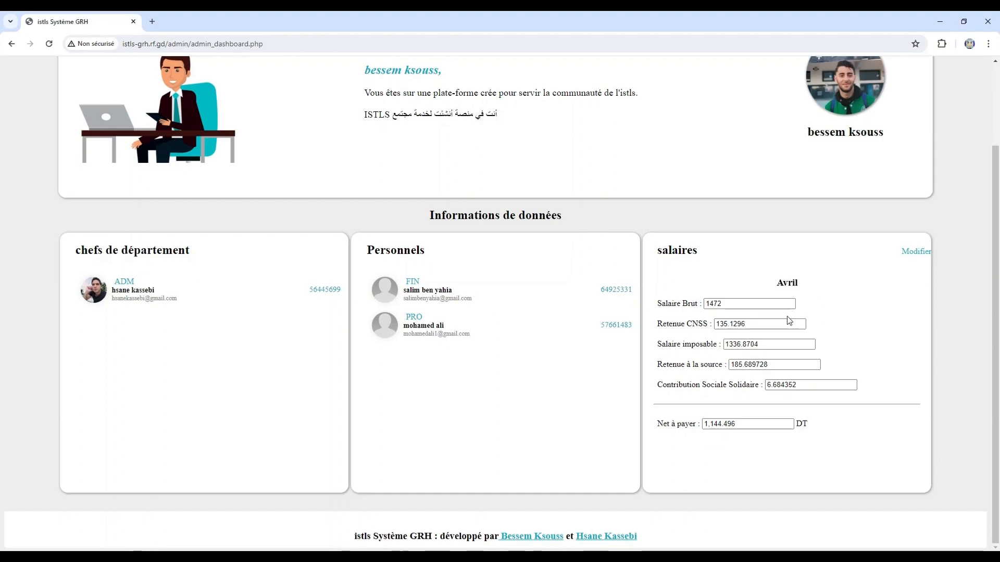
{"action": "scroll", "coordinate": [826, 246], "scroll_direction": "up", "scroll_amount": 2}
{"action": "left_click", "coordinate": [834, 195]}
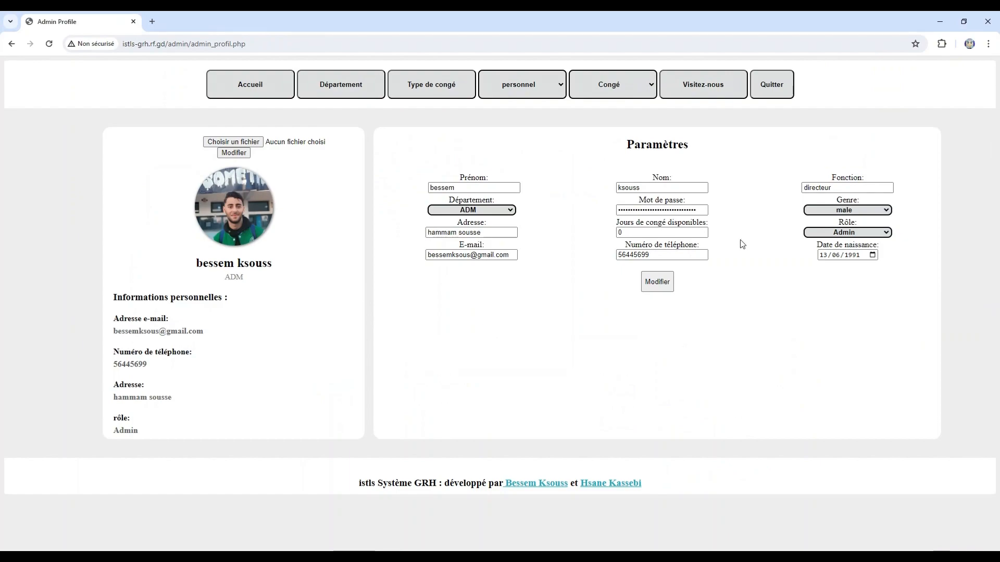
{"action": "left_click", "coordinate": [864, 232]}
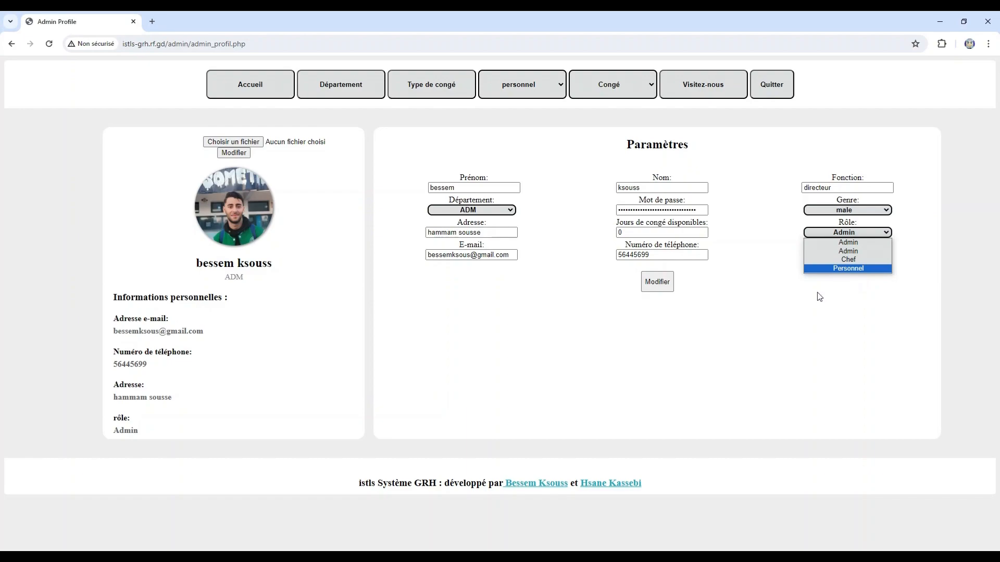
{"action": "left_click", "coordinate": [793, 295]}
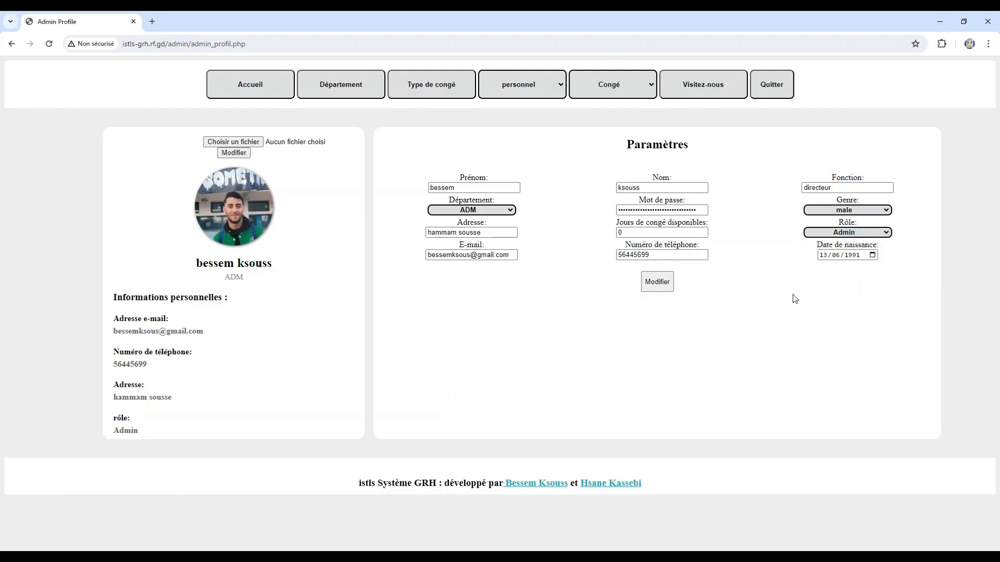
{"action": "left_click", "coordinate": [268, 84]}
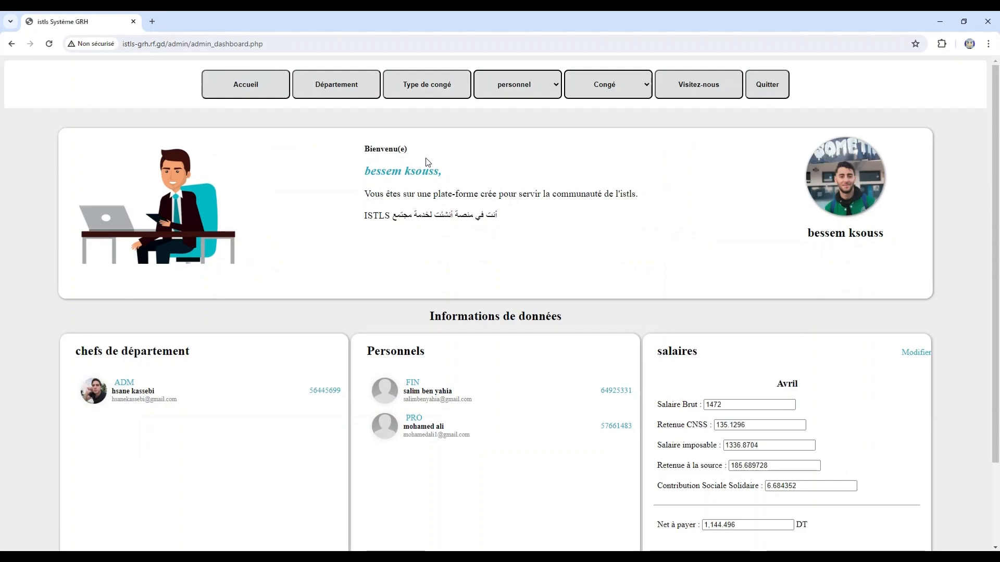
- Add a department named 'magasin' with short name 'MAG'
{"action": "left_click", "coordinate": [364, 95]}
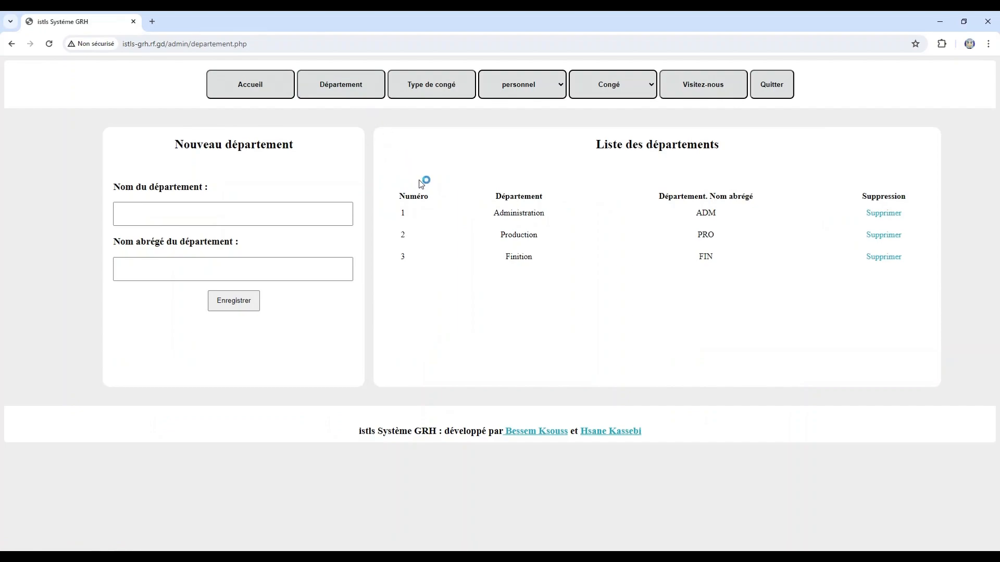
{"action": "left_click", "coordinate": [293, 218]}
{"action": "type", "text": "m"}
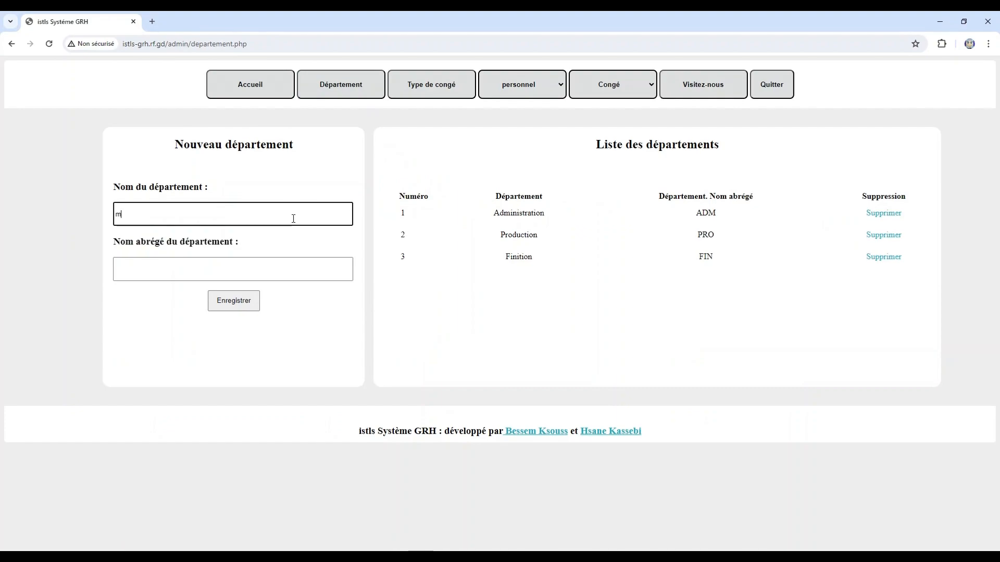
{"action": "type", "text": "agasin"}
{"action": "left_click", "coordinate": [244, 262]}
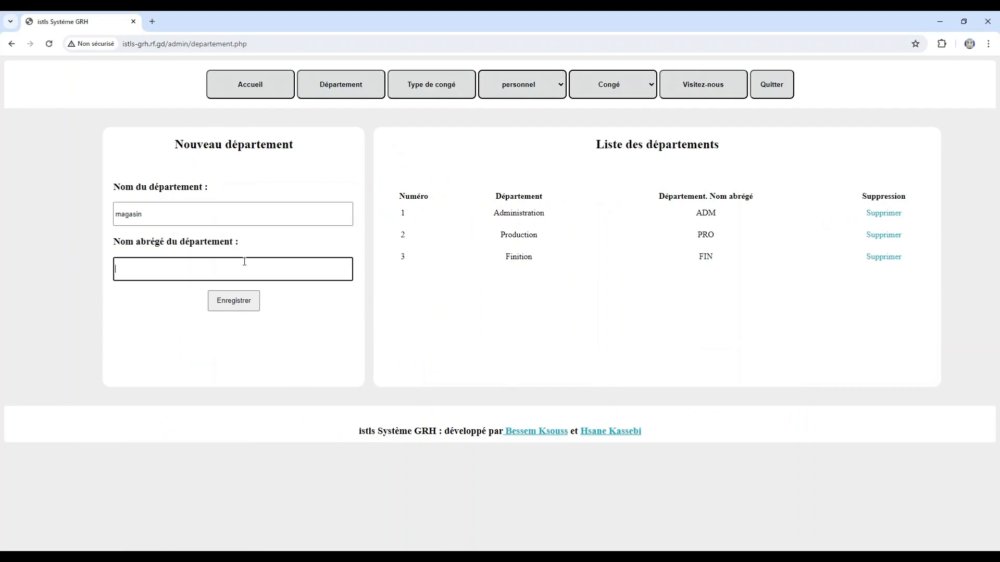
{"action": "type", "text": "MAG"}
{"action": "left_click", "coordinate": [242, 296]}
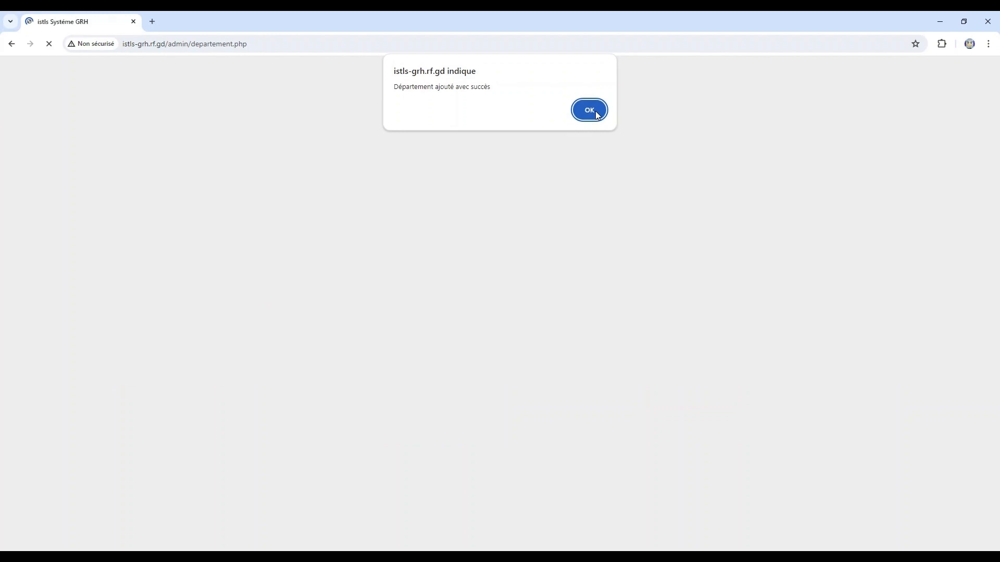
{"action": "left_click", "coordinate": [597, 113]}
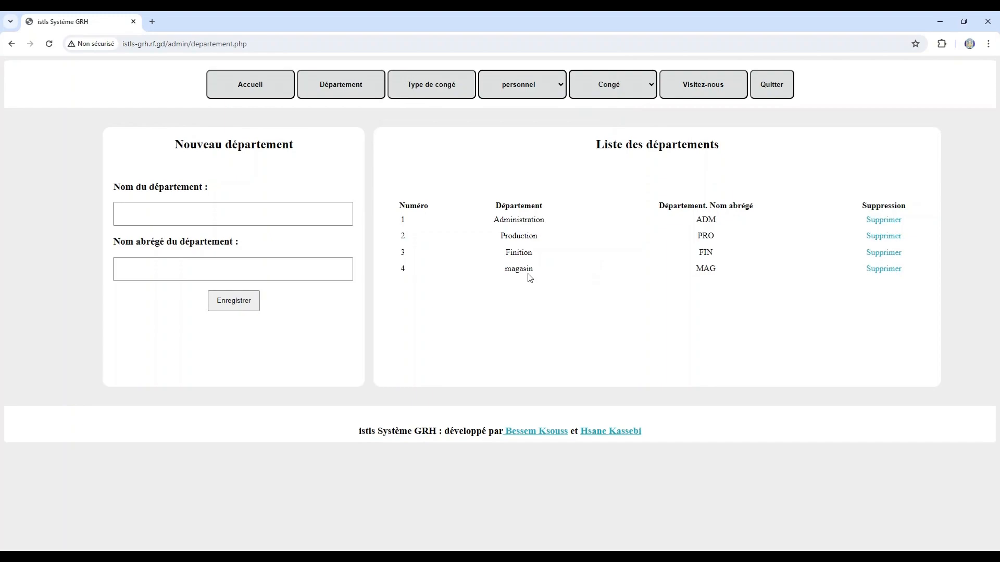
- Delete the magasin department, confirming and dismissing both prompts
{"action": "left_click", "coordinate": [886, 273]}
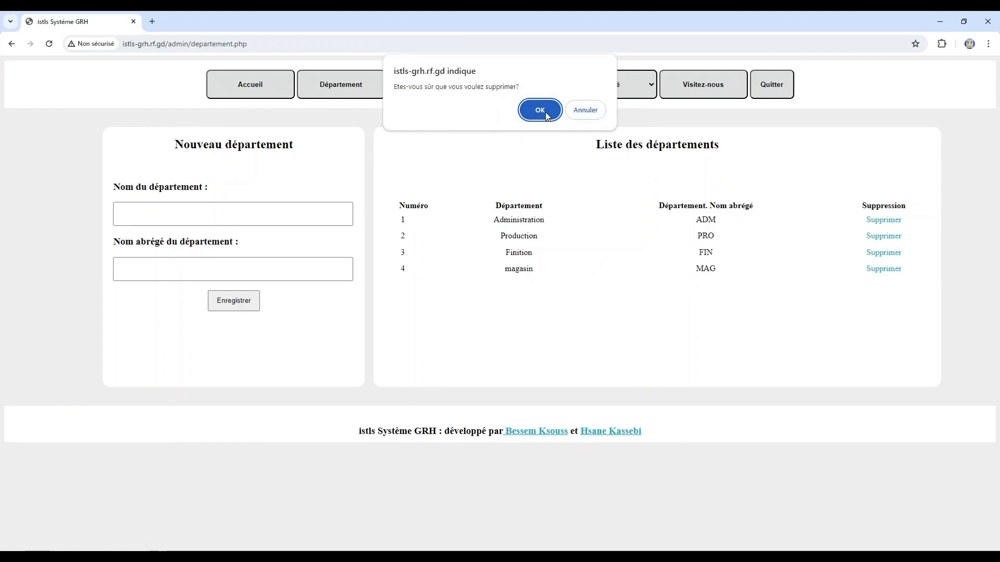
{"action": "left_click", "coordinate": [547, 114]}
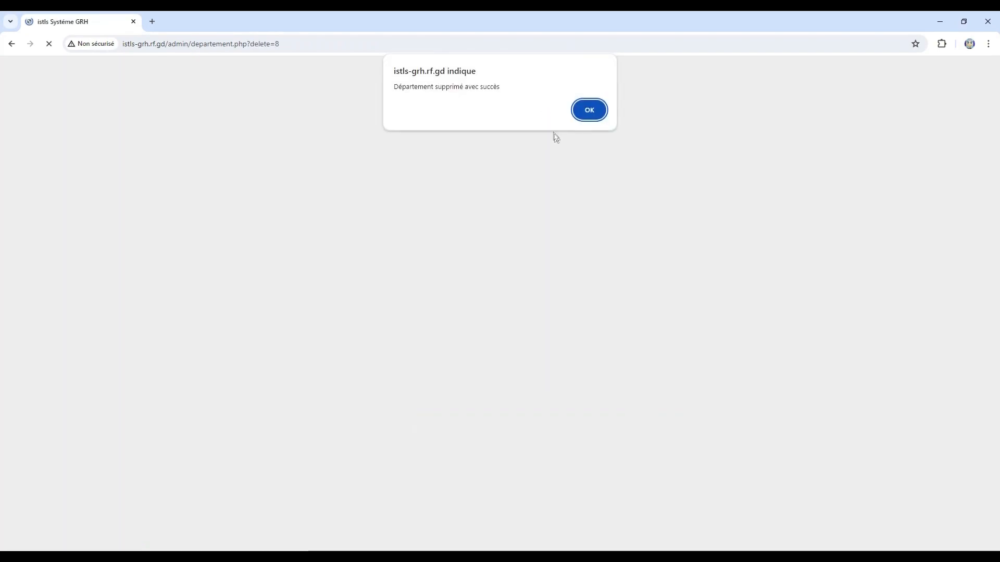
{"action": "left_click", "coordinate": [591, 111]}
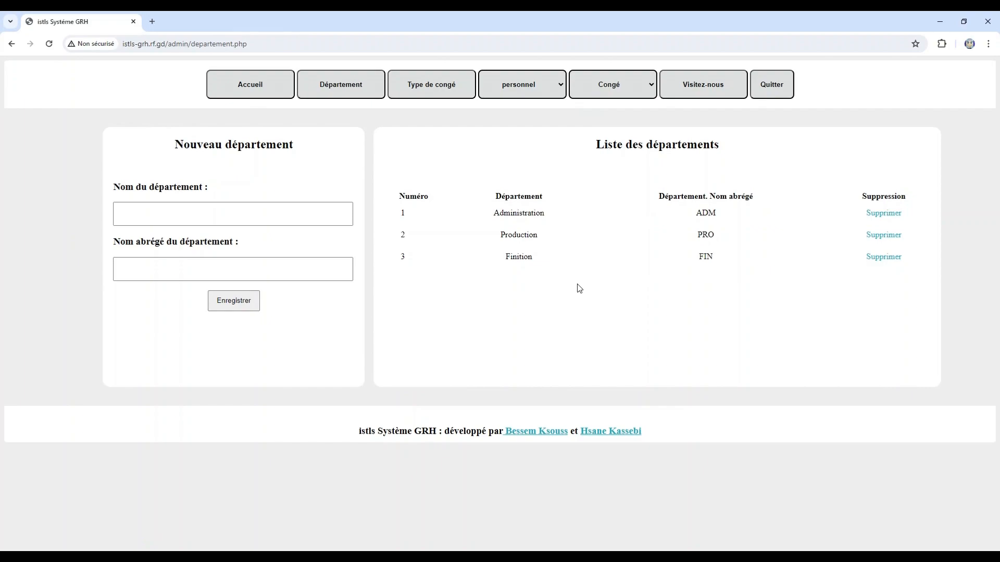
- Review the leave types, the Nouveau personnel form's Rôle choices, and the Gérer les personnels list
{"action": "left_click", "coordinate": [428, 88]}
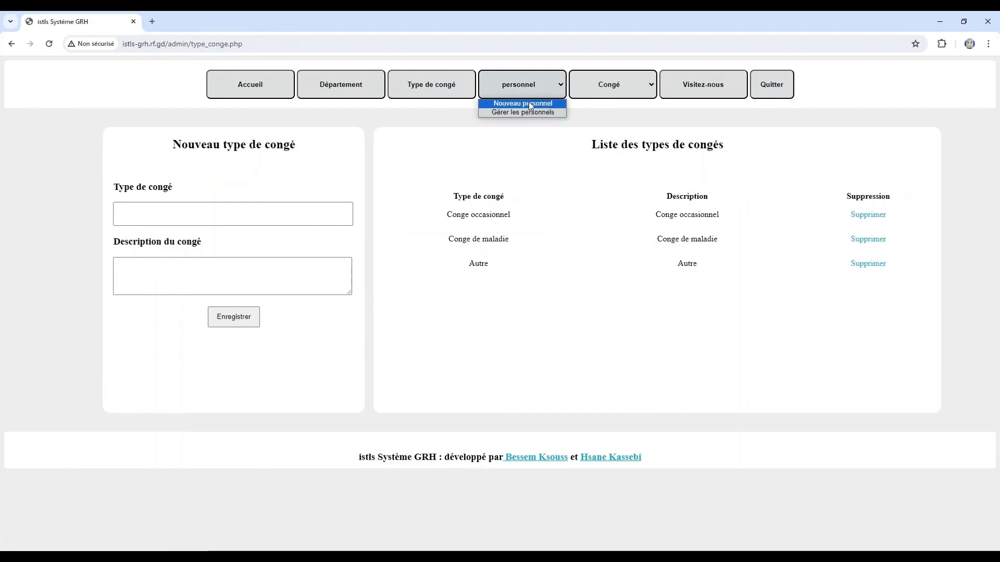
{"action": "left_click", "coordinate": [528, 103]}
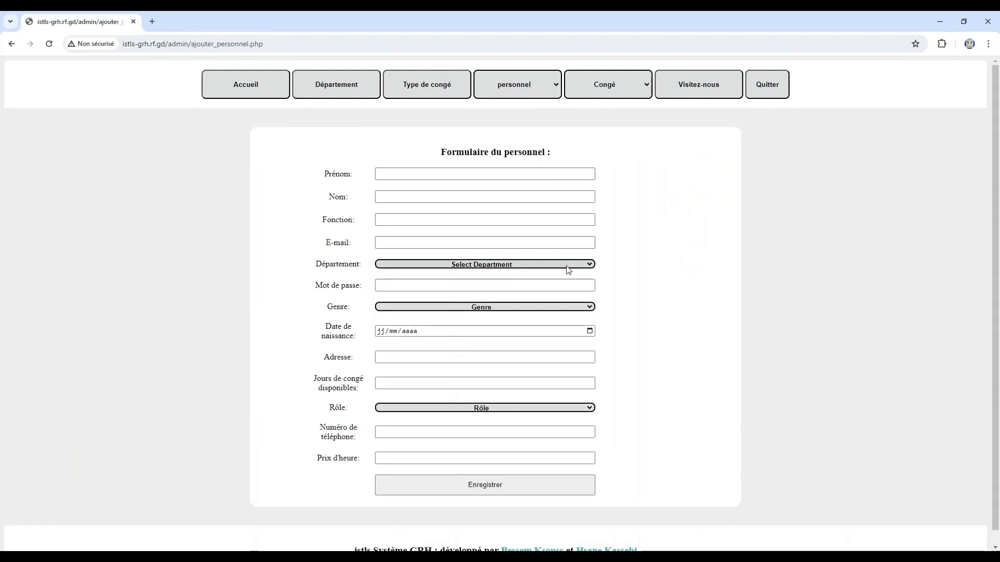
{"action": "scroll", "coordinate": [560, 263], "scroll_direction": "down", "scroll_amount": 1}
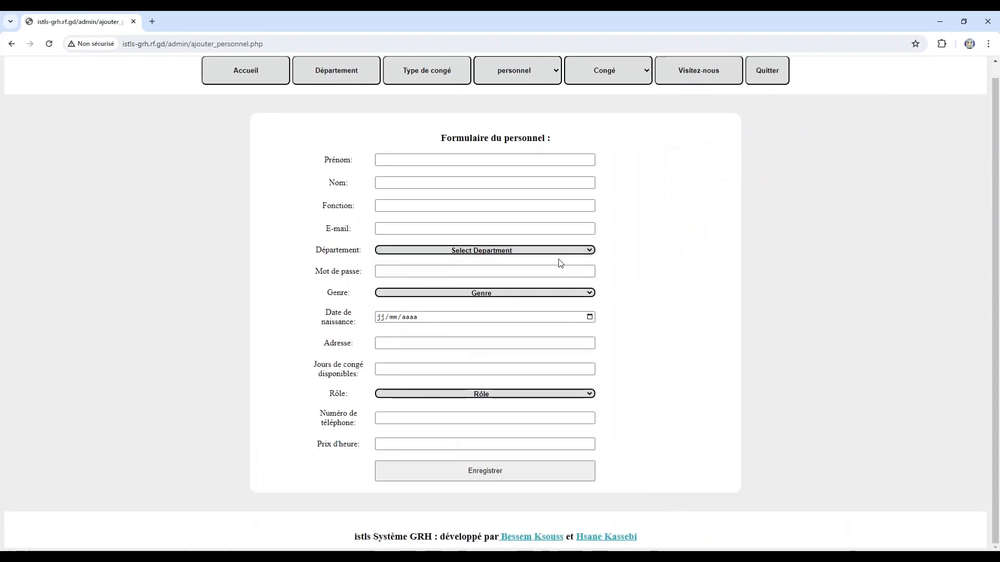
{"action": "left_click", "coordinate": [510, 399]}
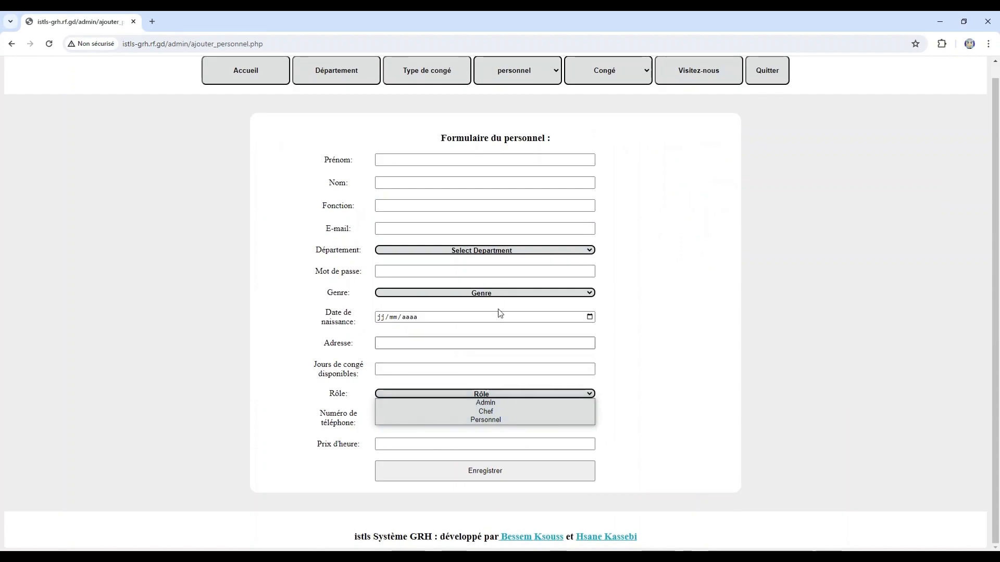
{"action": "left_click", "coordinate": [514, 71]}
{"action": "left_click", "coordinate": [499, 102]}
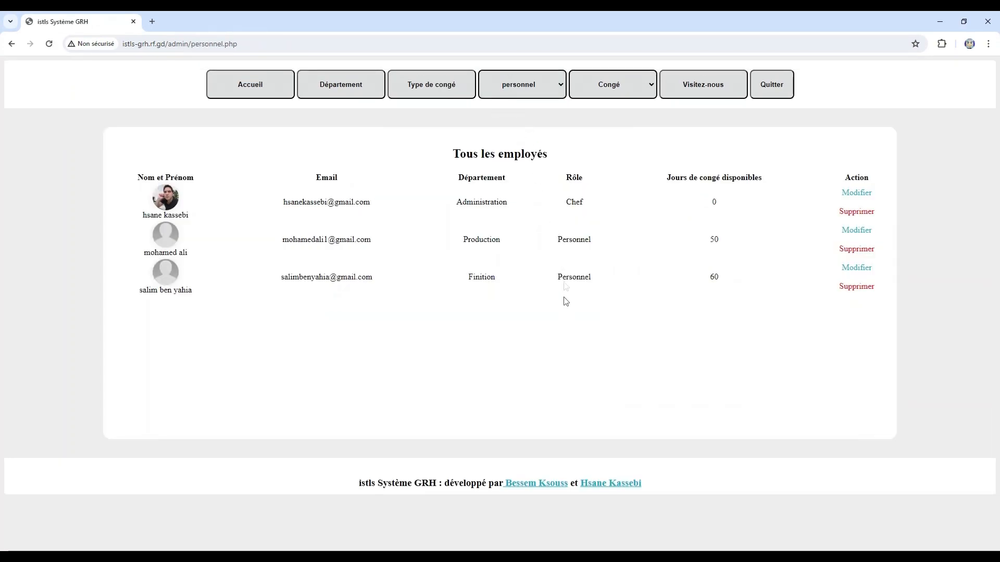
- Check the first employee's Rôle options, then read the Demander un congé note about Admin requests
{"action": "left_click", "coordinate": [868, 192]}
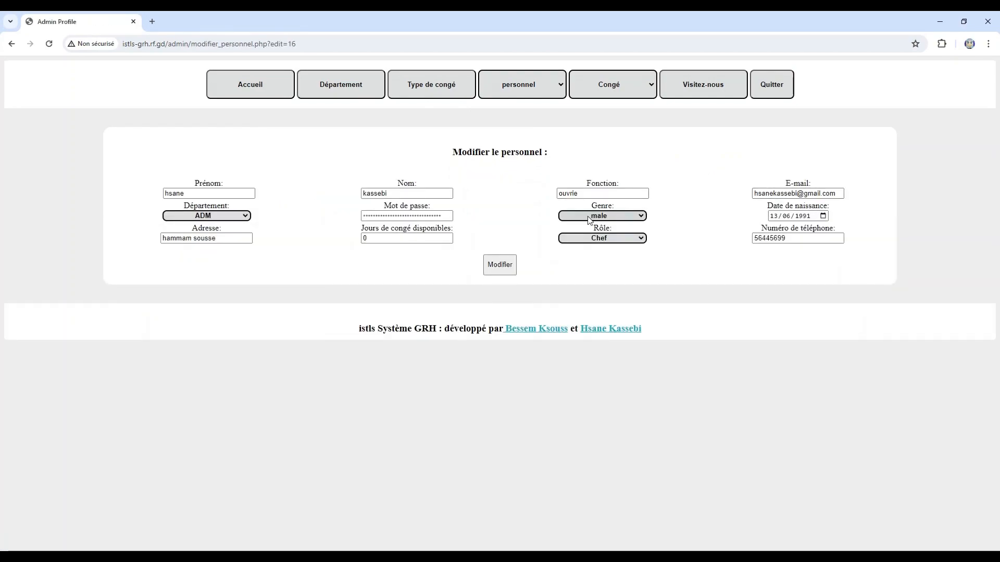
{"action": "left_click", "coordinate": [589, 238]}
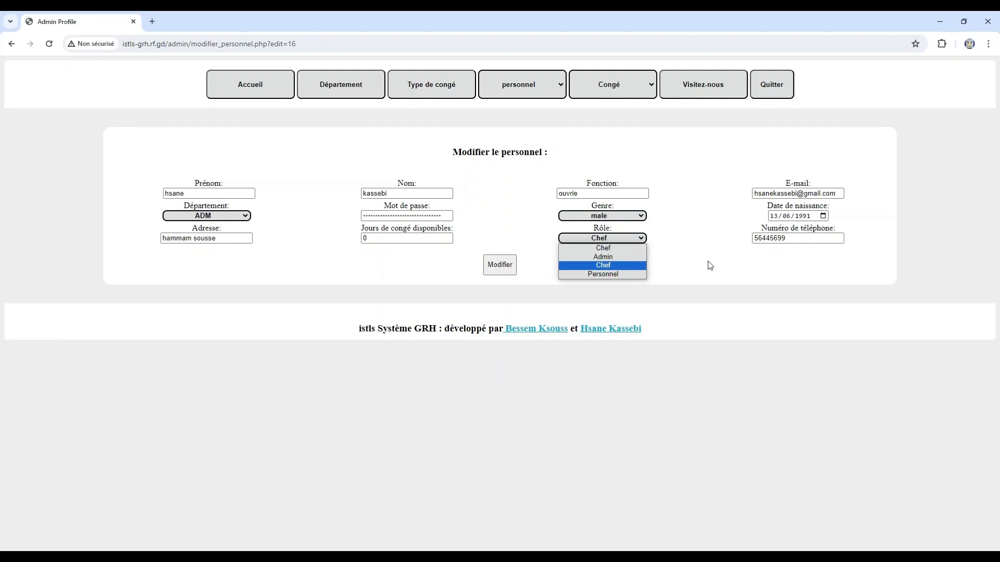
{"action": "left_click", "coordinate": [639, 86]}
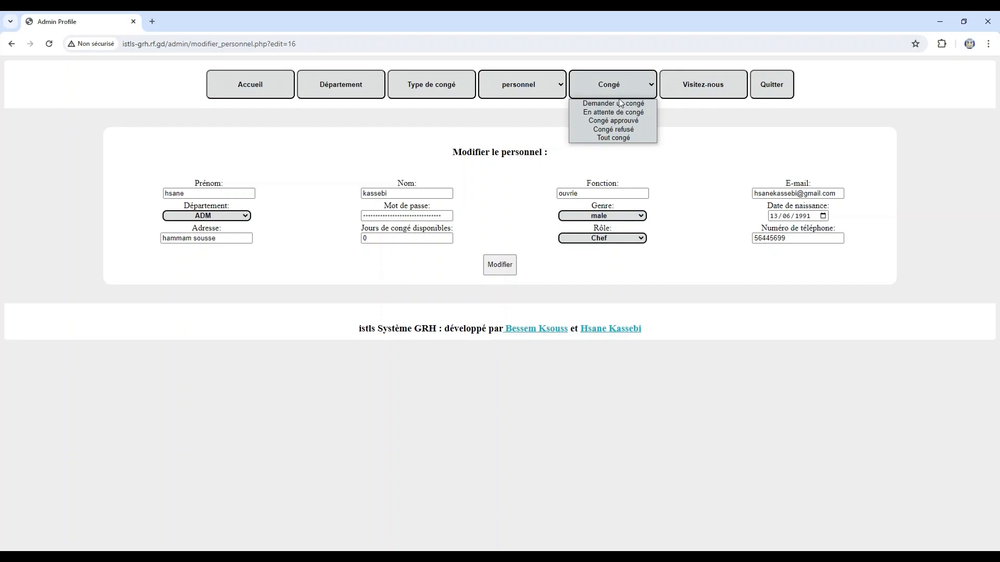
{"action": "left_click", "coordinate": [623, 104]}
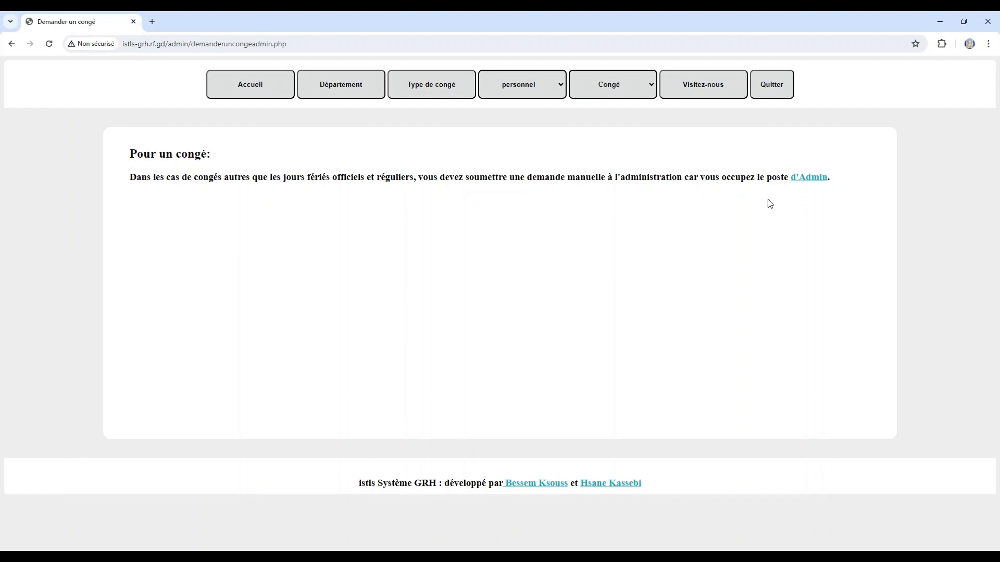
{"action": "left_click_drag", "start_coordinate": [686, 177], "coordinate": [828, 188]}
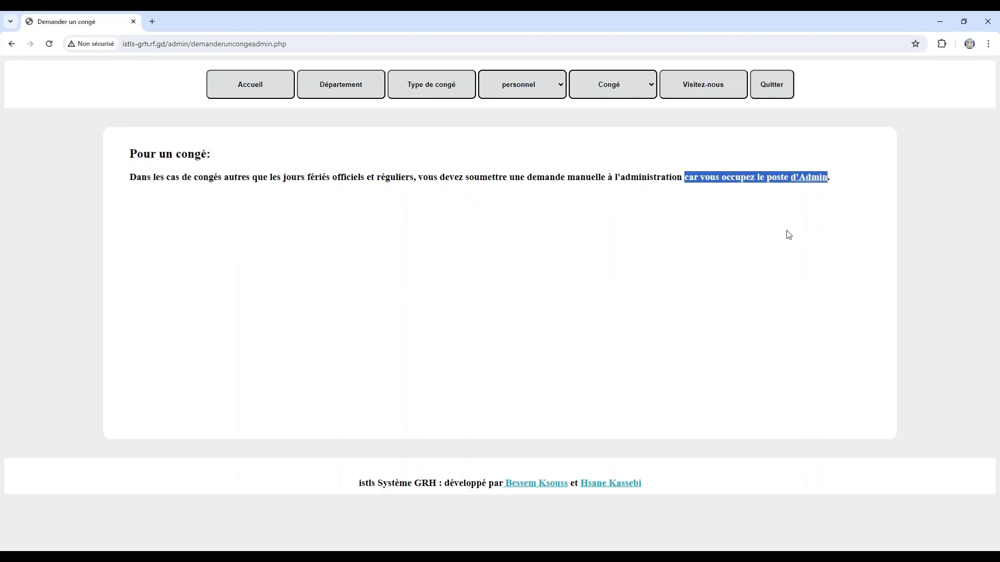
{"action": "left_click", "coordinate": [638, 90]}
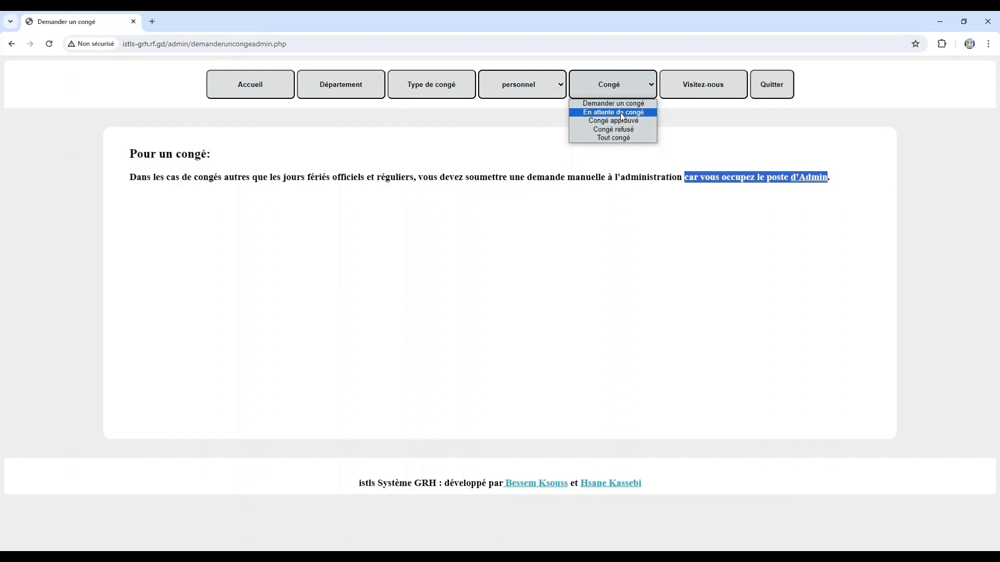
- List pending leaves and inspect the first request's end date, administrator status and admin remark
{"action": "left_click", "coordinate": [622, 113]}
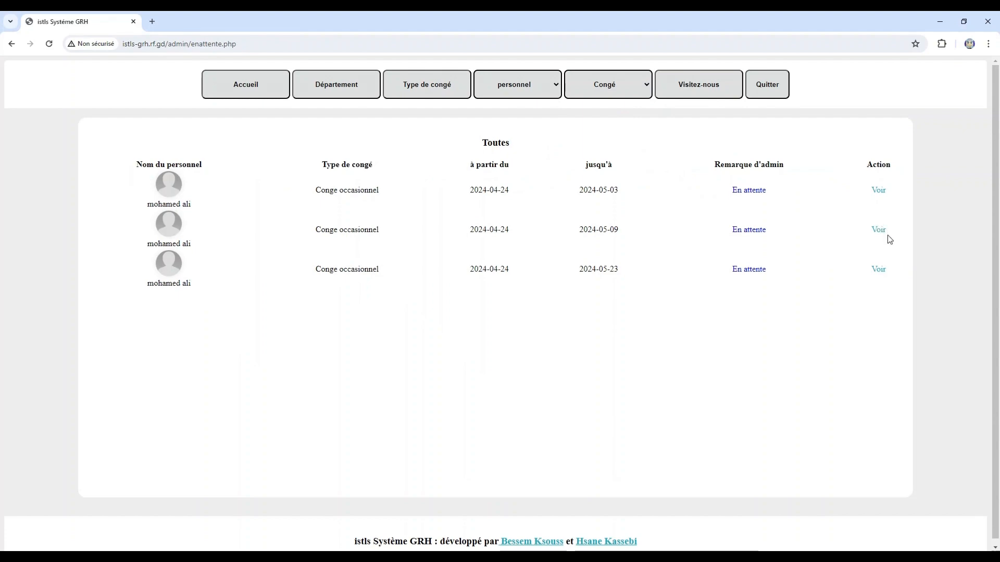
{"action": "left_click", "coordinate": [877, 193]}
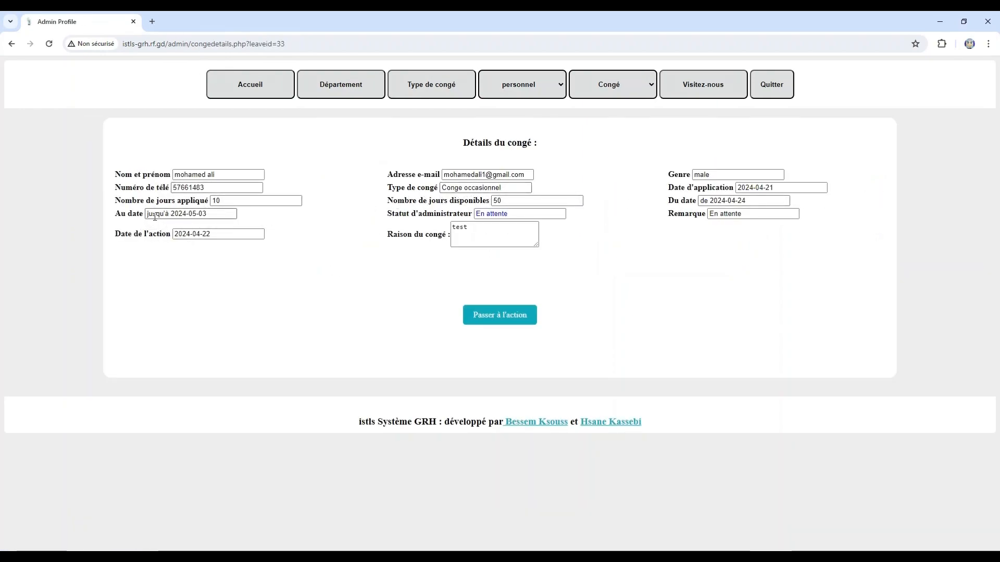
{"action": "left_click_drag", "start_coordinate": [144, 216], "coordinate": [121, 217]}
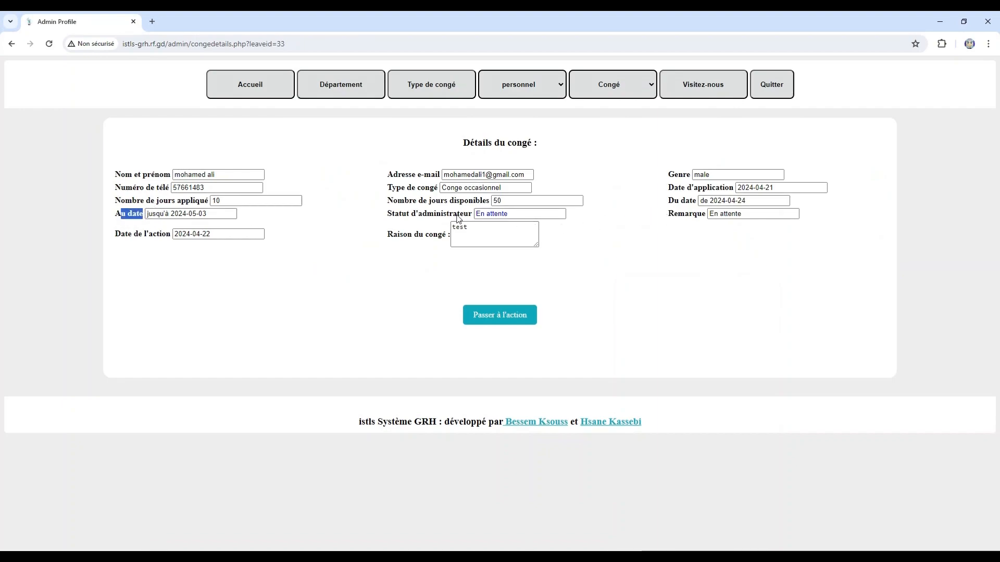
{"action": "left_click_drag", "start_coordinate": [473, 218], "coordinate": [442, 218]}
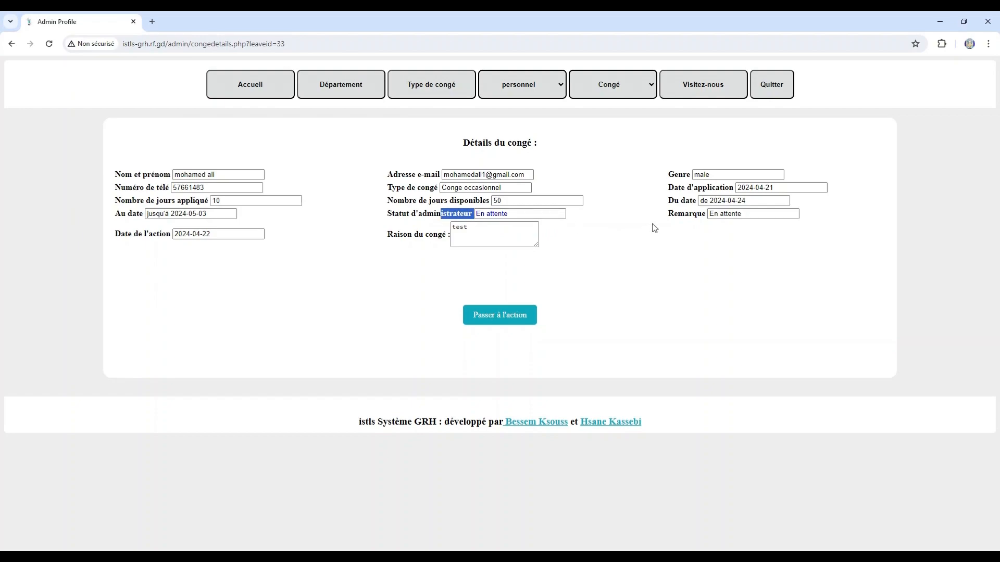
{"action": "left_click_drag", "start_coordinate": [674, 215], "coordinate": [697, 216]}
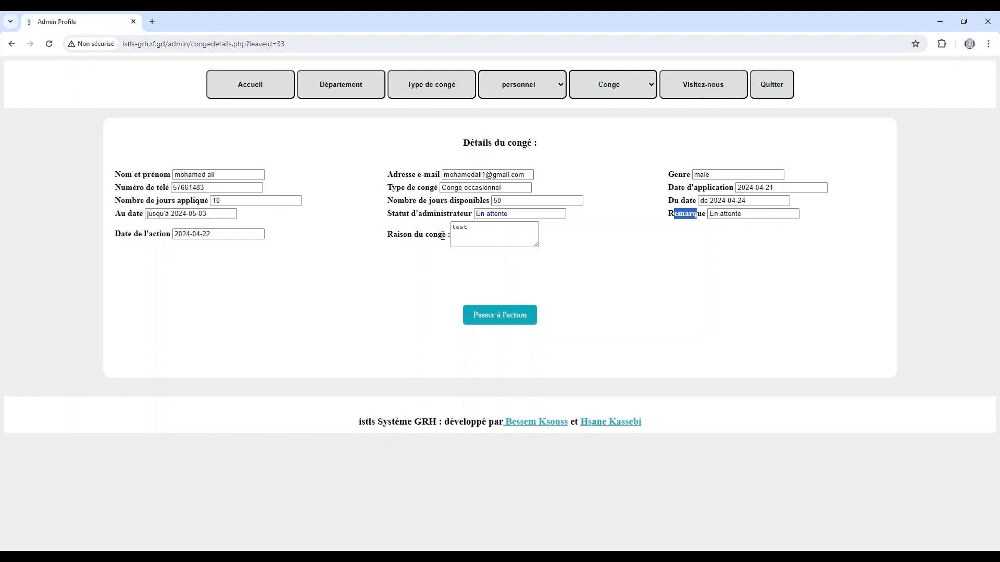
- Approve the leave request as Approuvé(e) with the remark 'vous pouvez prendre un cong'
{"action": "left_click", "coordinate": [479, 315]}
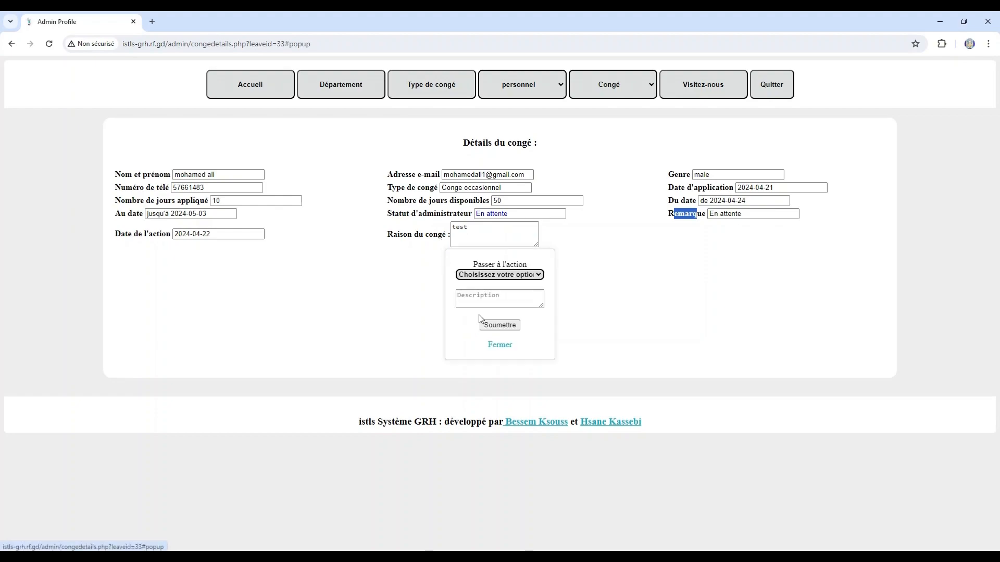
{"action": "left_click", "coordinate": [497, 276]}
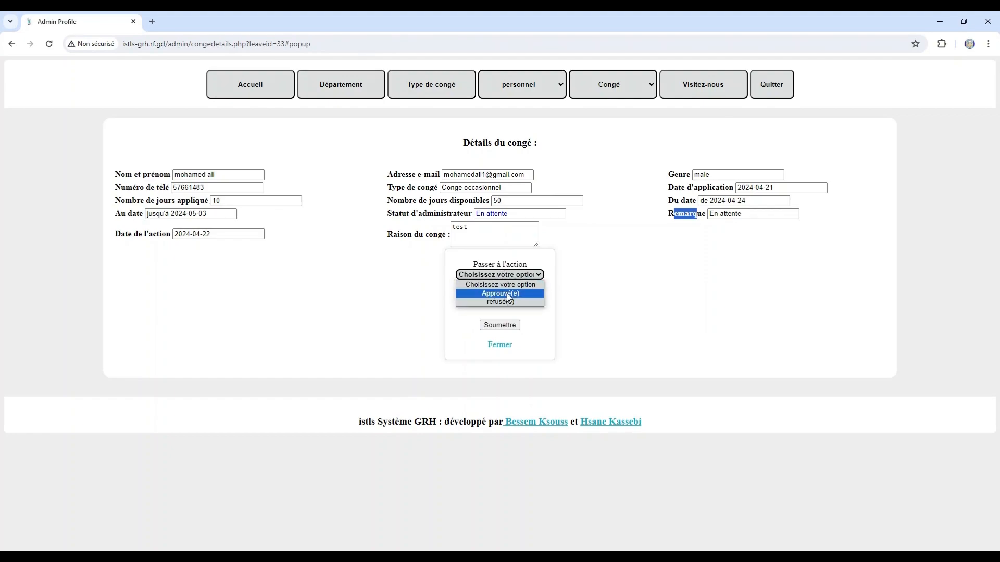
{"action": "left_click", "coordinate": [507, 294]}
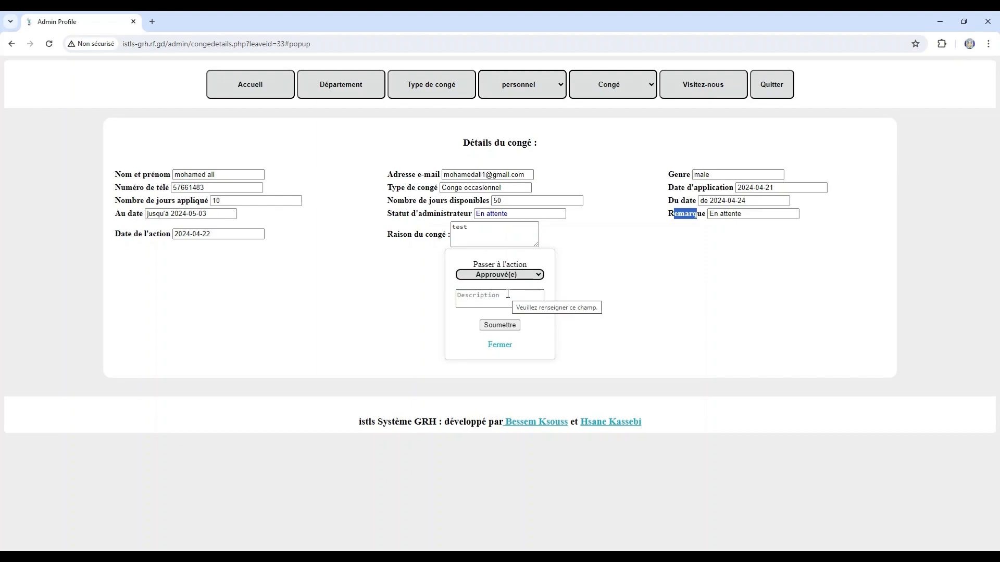
{"action": "left_click", "coordinate": [473, 297]}
{"action": "type", "text": "vous"}
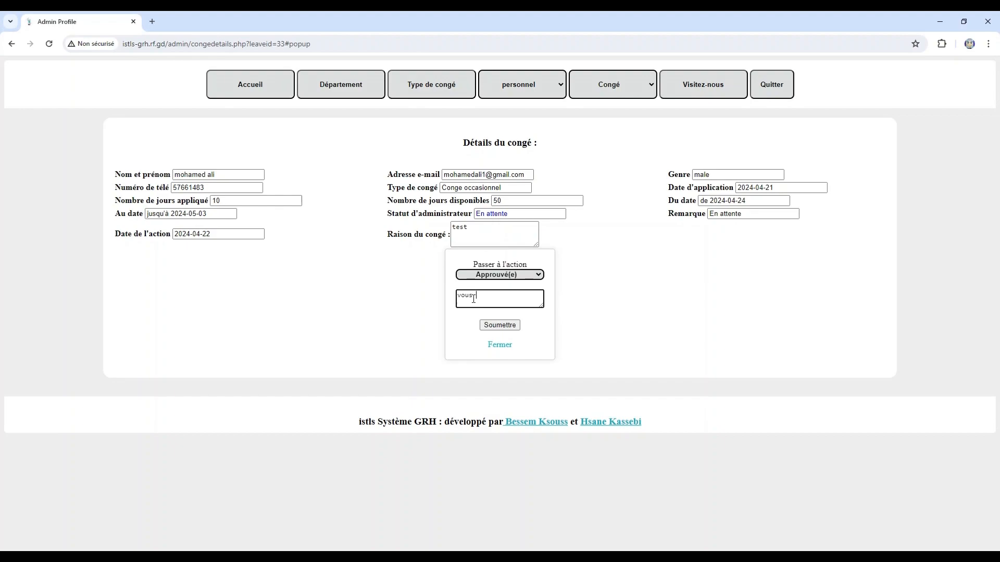
{"action": "type", "text": " pouvez prendre un congé"}
{"action": "left_click", "coordinate": [499, 325]}
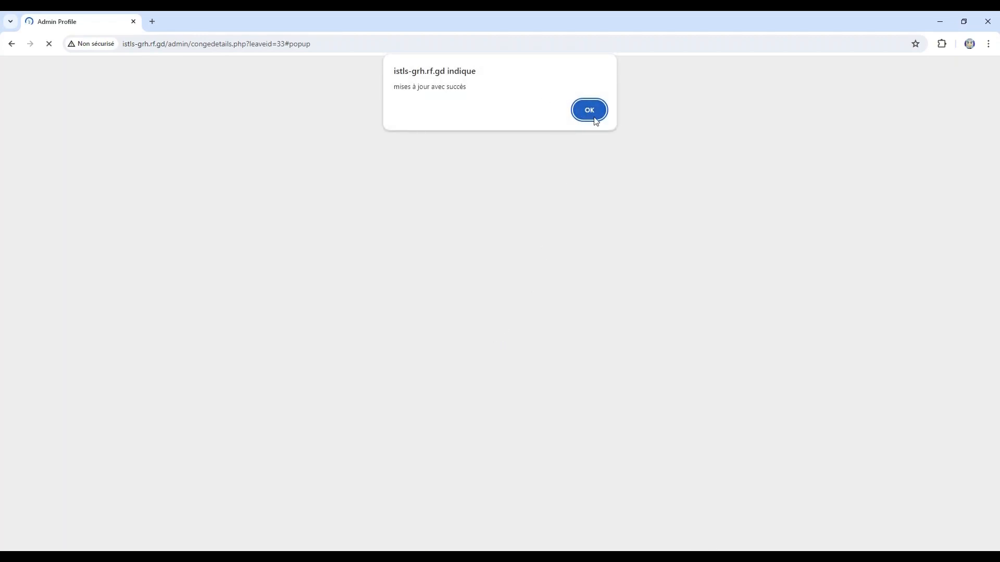
{"action": "left_click", "coordinate": [597, 121]}
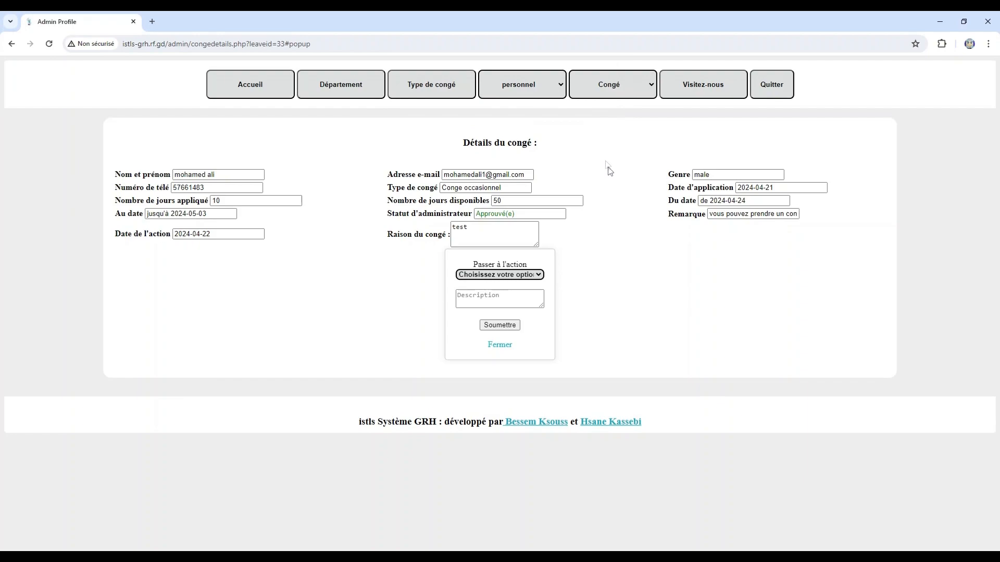
{"action": "left_click", "coordinate": [502, 345]}
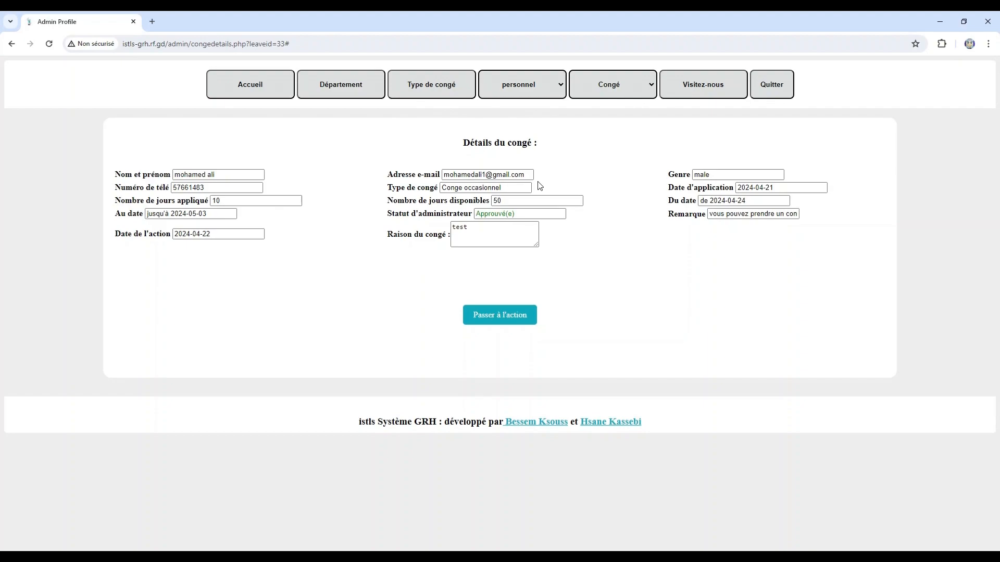
- Confirm the request appears under Congé approuvé, then return to the Accueil dashboard
{"action": "left_click", "coordinate": [607, 86]}
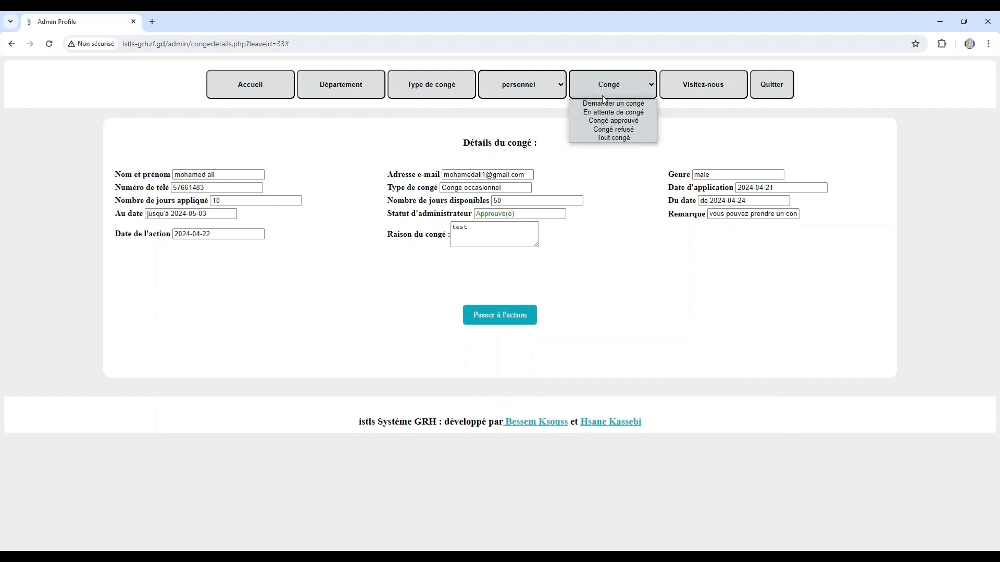
{"action": "left_click", "coordinate": [620, 125]}
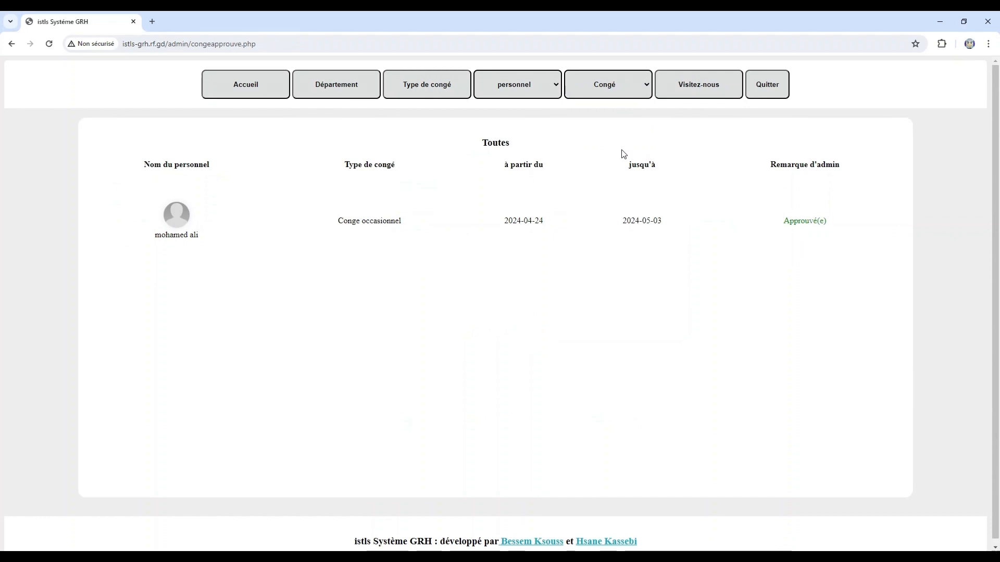
{"action": "left_click", "coordinate": [273, 82]}
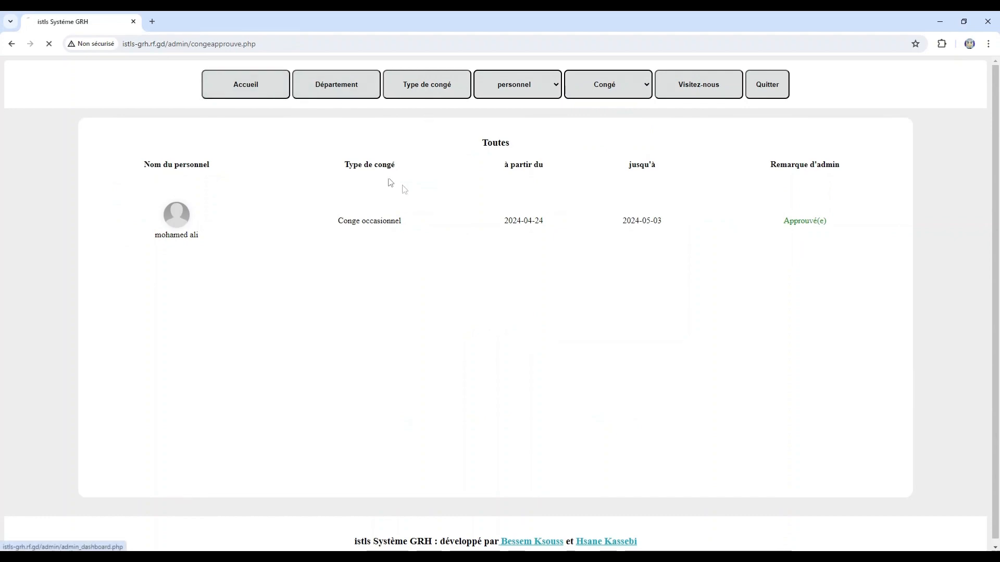